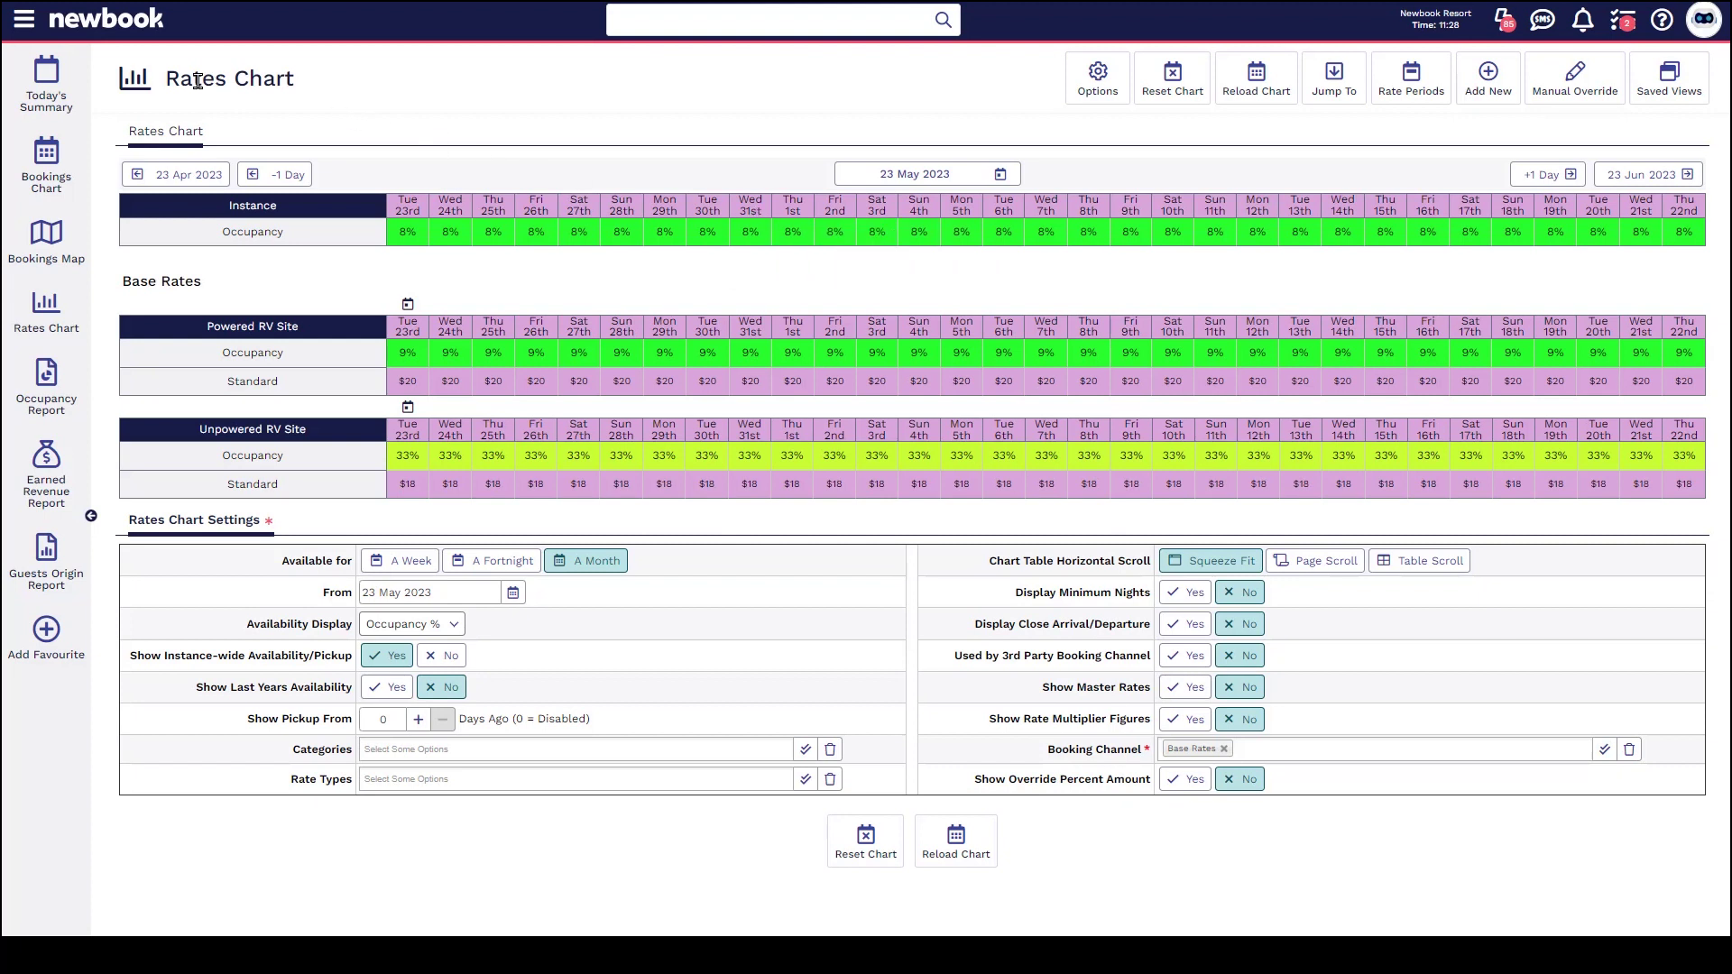
# Step: From the Rates Chart, start a new rate override via Add New
pyautogui.moveTo(166, 76); pyautogui.dragTo(329, 86)
pyautogui.click(331, 95)
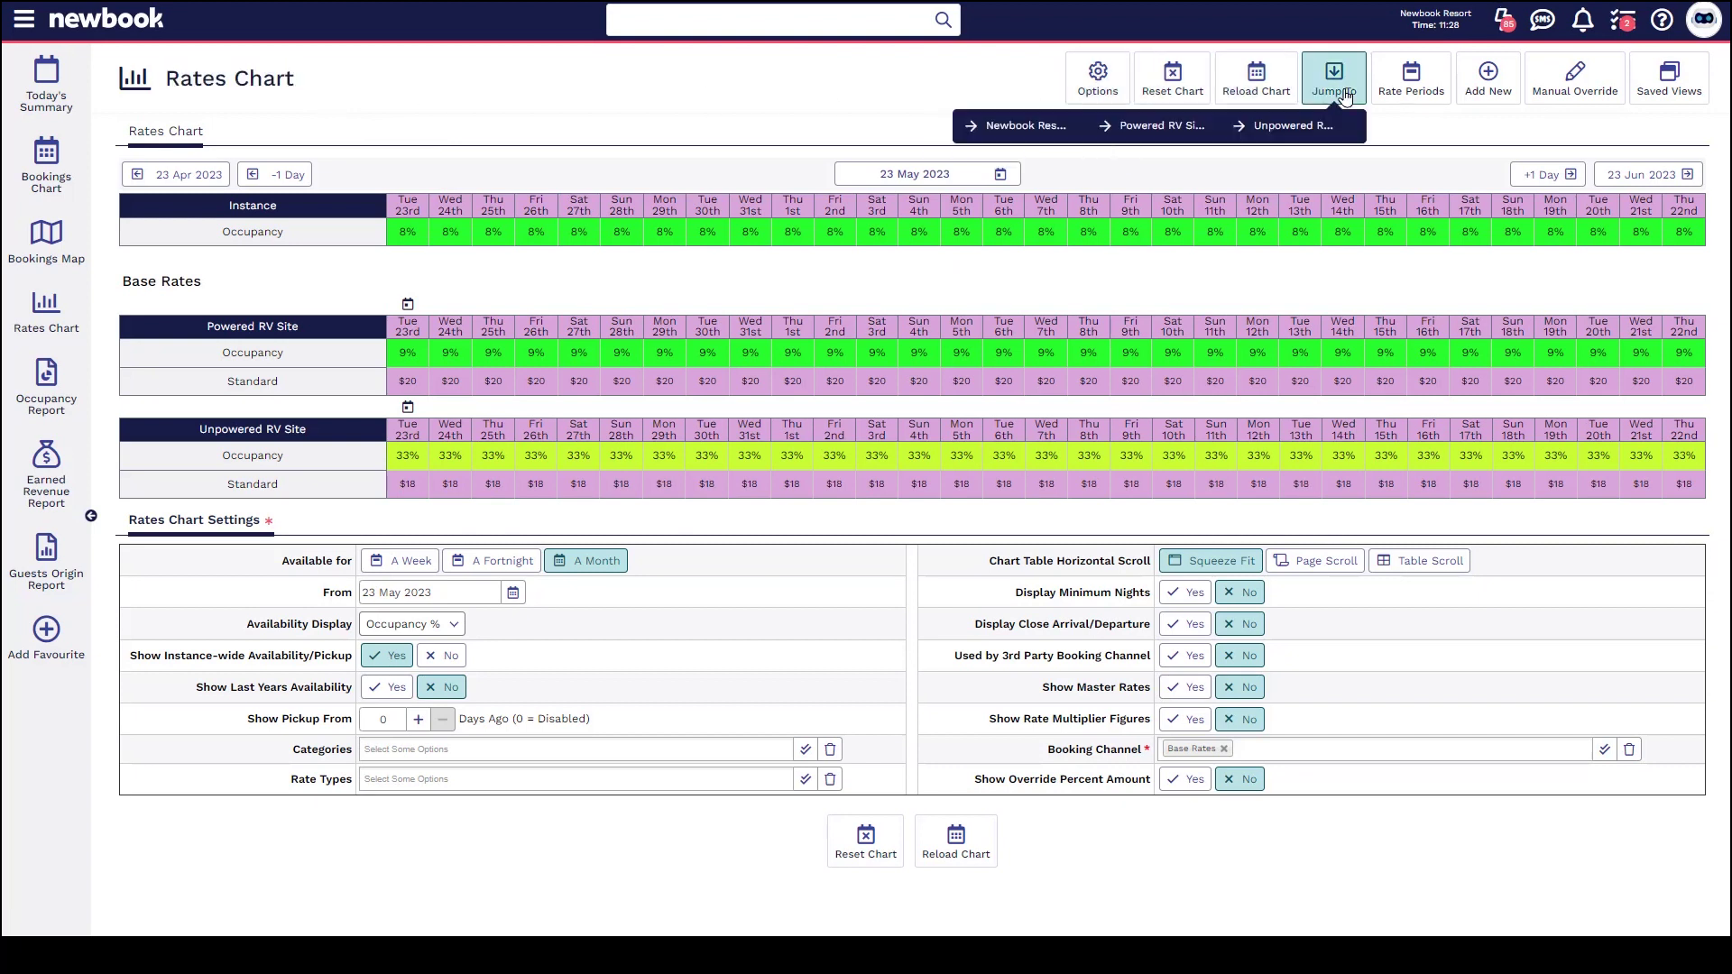
pyautogui.moveTo(1436, 94)
pyautogui.moveTo(1484, 77)
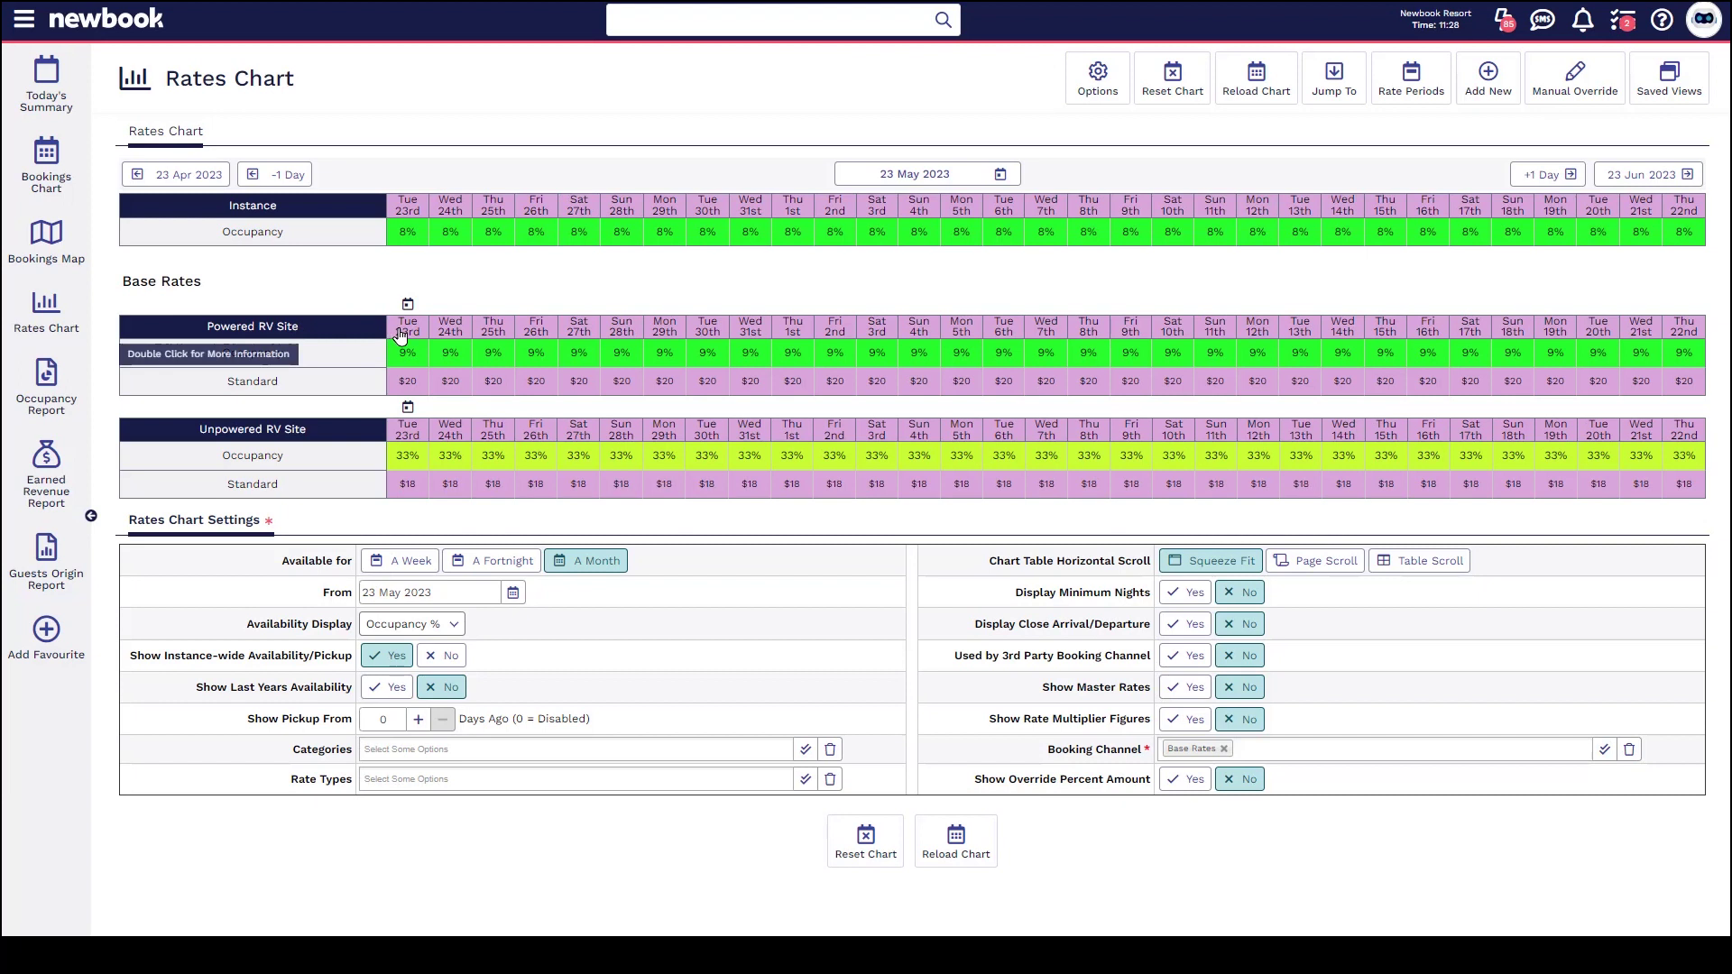
pyautogui.moveTo(403, 334)
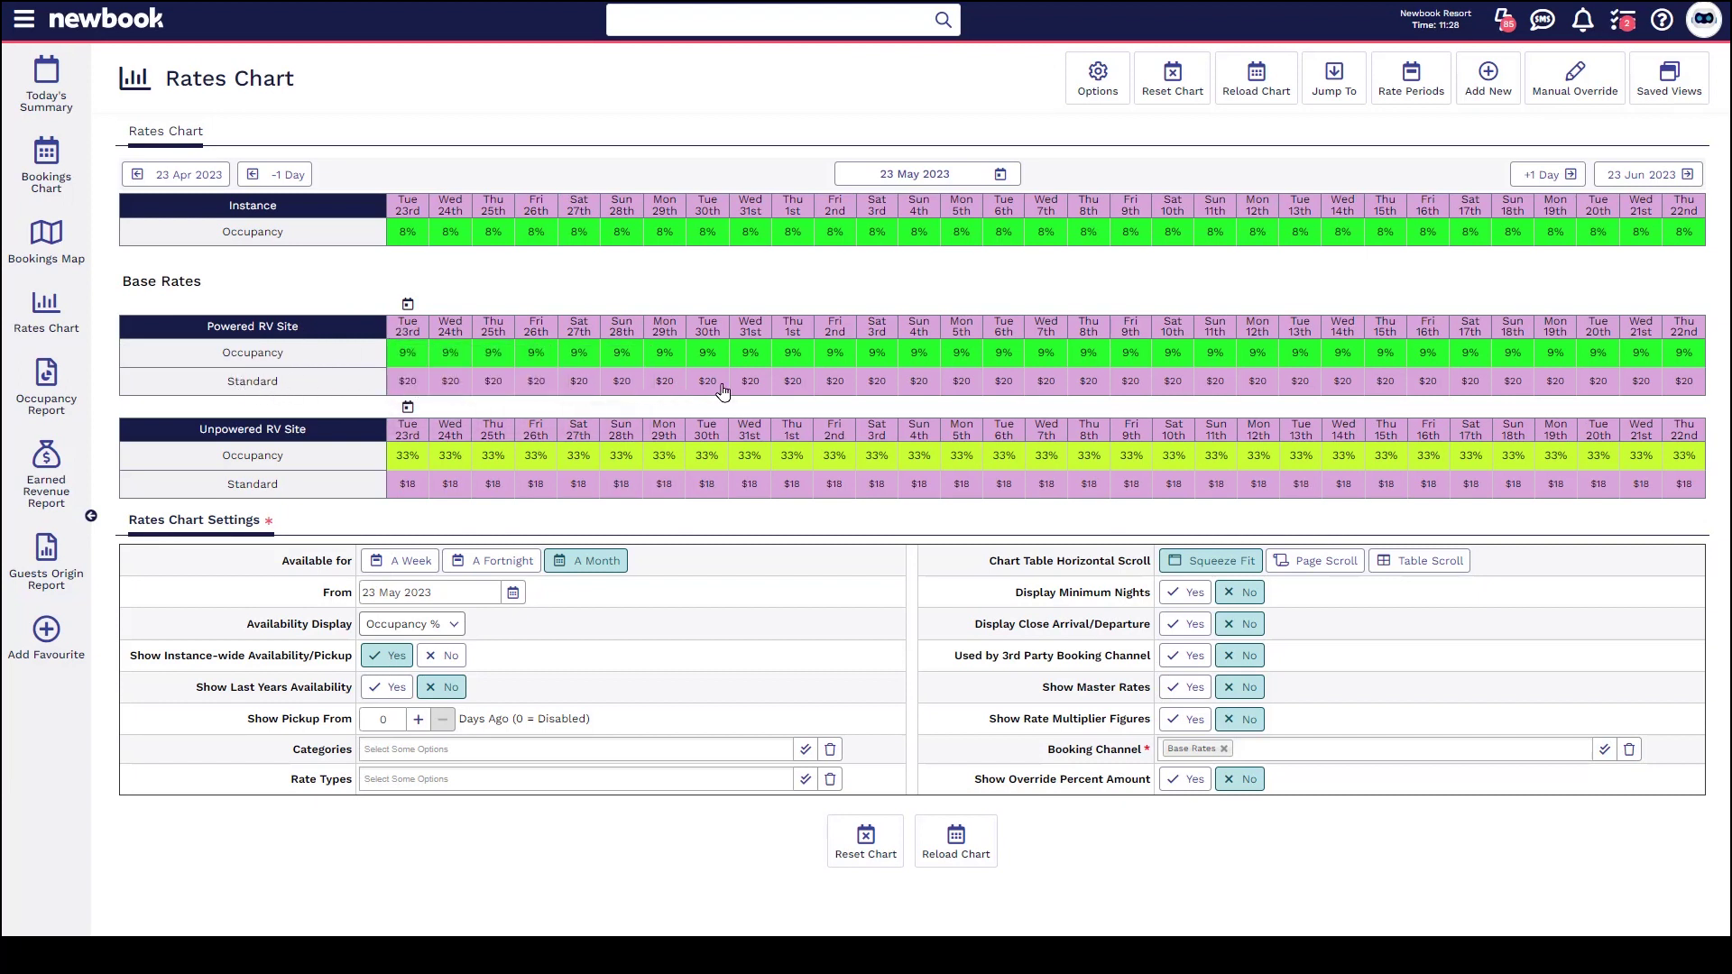
pyautogui.moveTo(399, 397)
pyautogui.click(1489, 79)
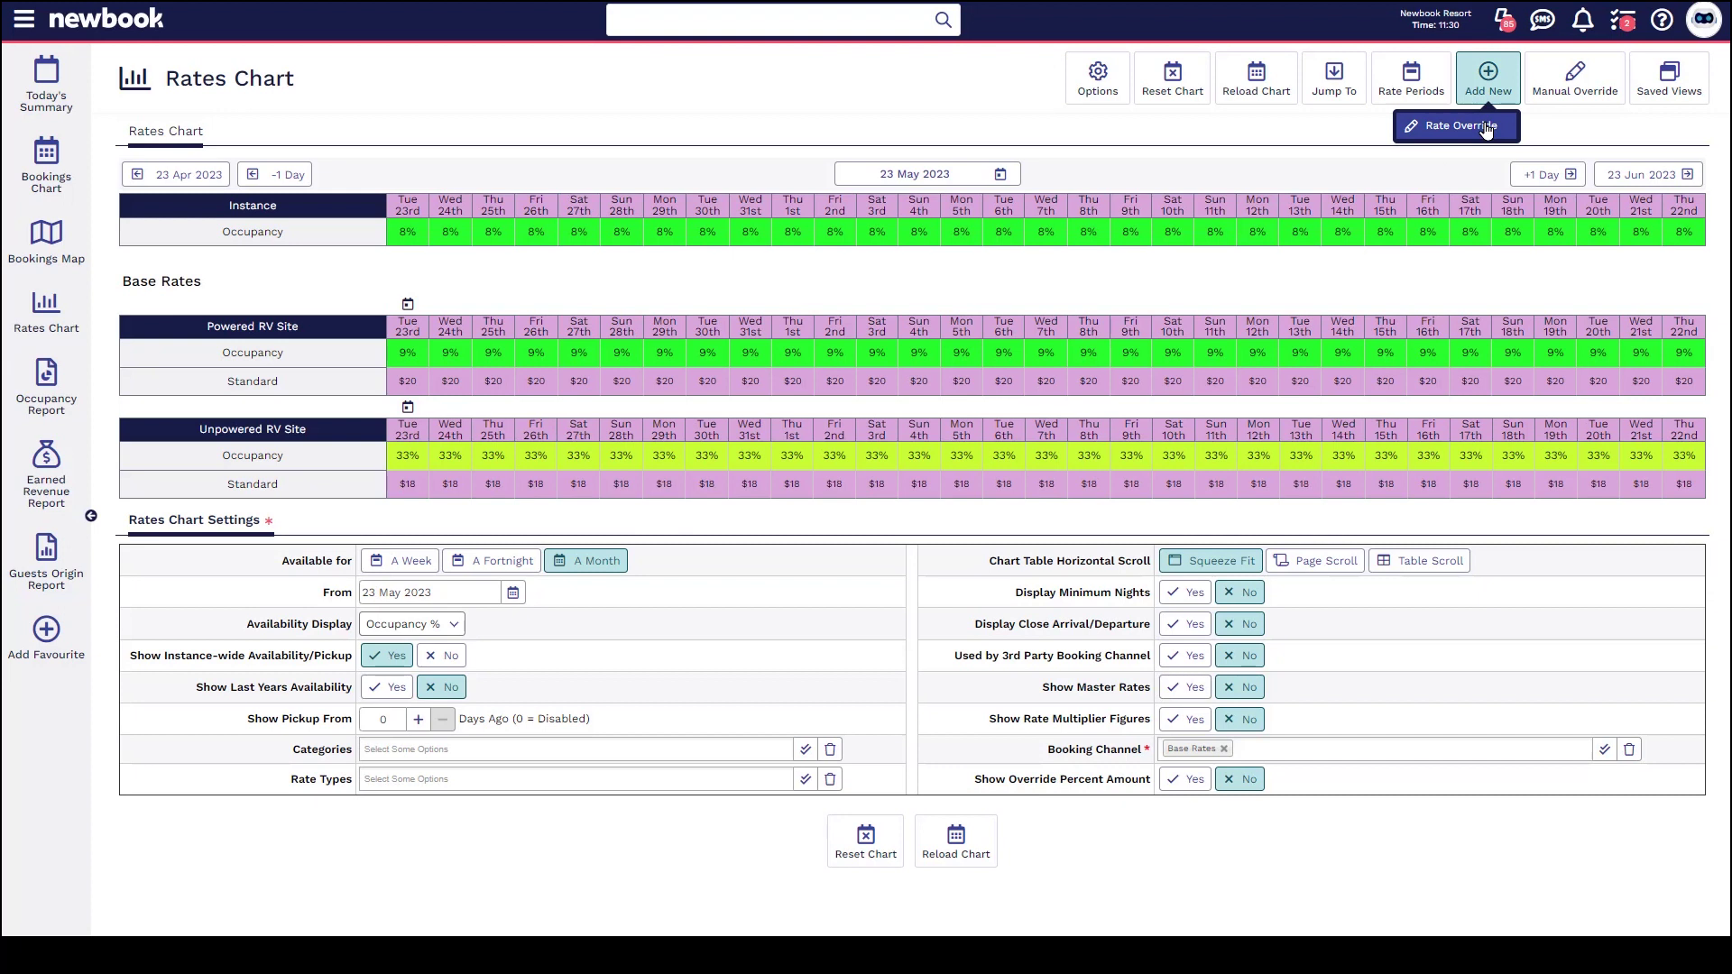
pyautogui.click(1486, 128)
# Step: Set the override period to end on 26 May 2023
pyautogui.moveTo(169, 79); pyautogui.dragTo(378, 85)
pyautogui.click(377, 92)
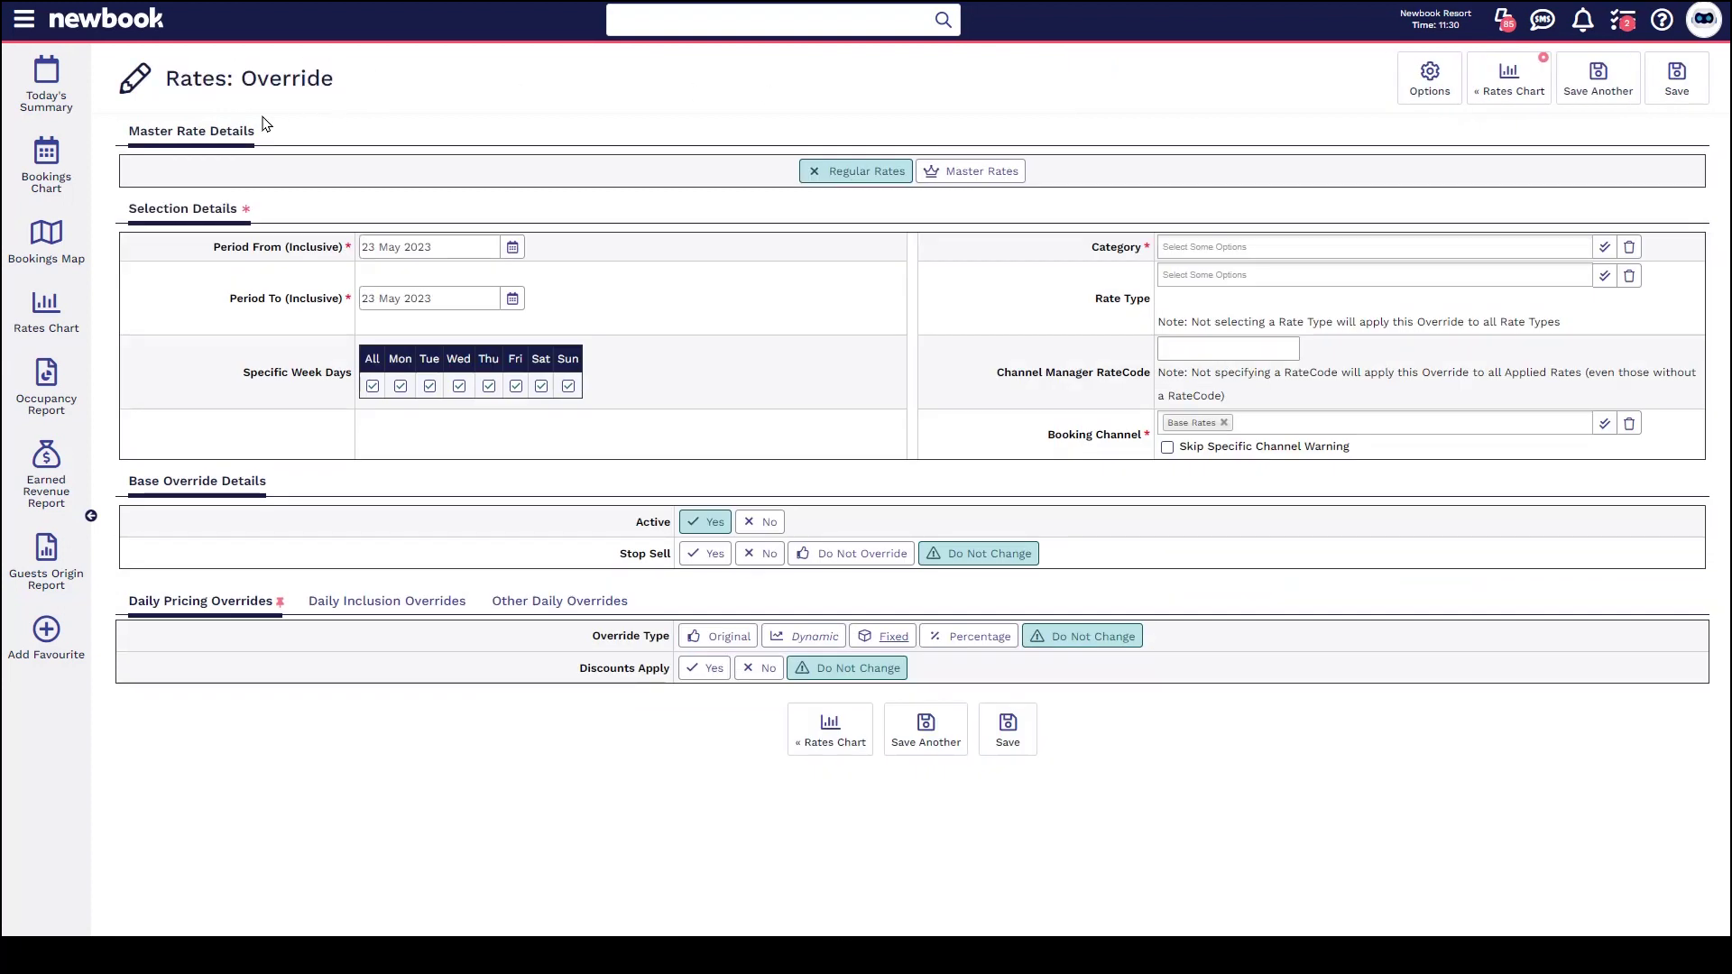
pyautogui.moveTo(206, 247); pyautogui.dragTo(343, 249)
pyautogui.doubleClick(246, 299)
pyautogui.moveTo(303, 306); pyautogui.dragTo(363, 304)
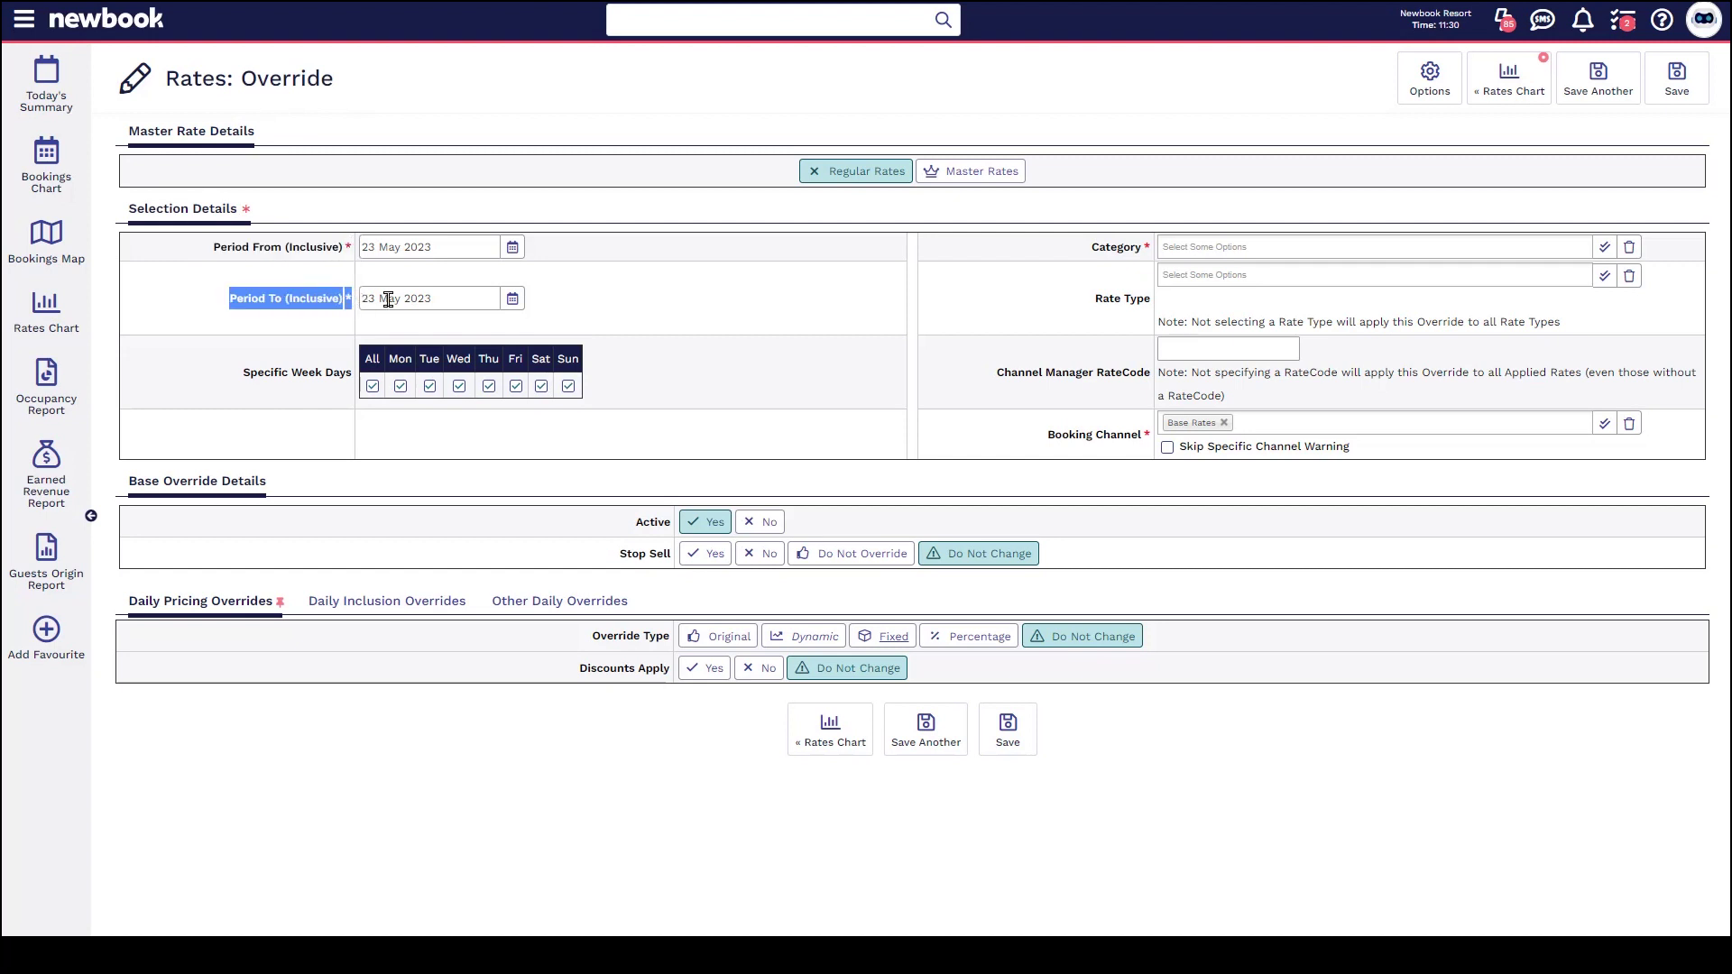
pyautogui.click(514, 299)
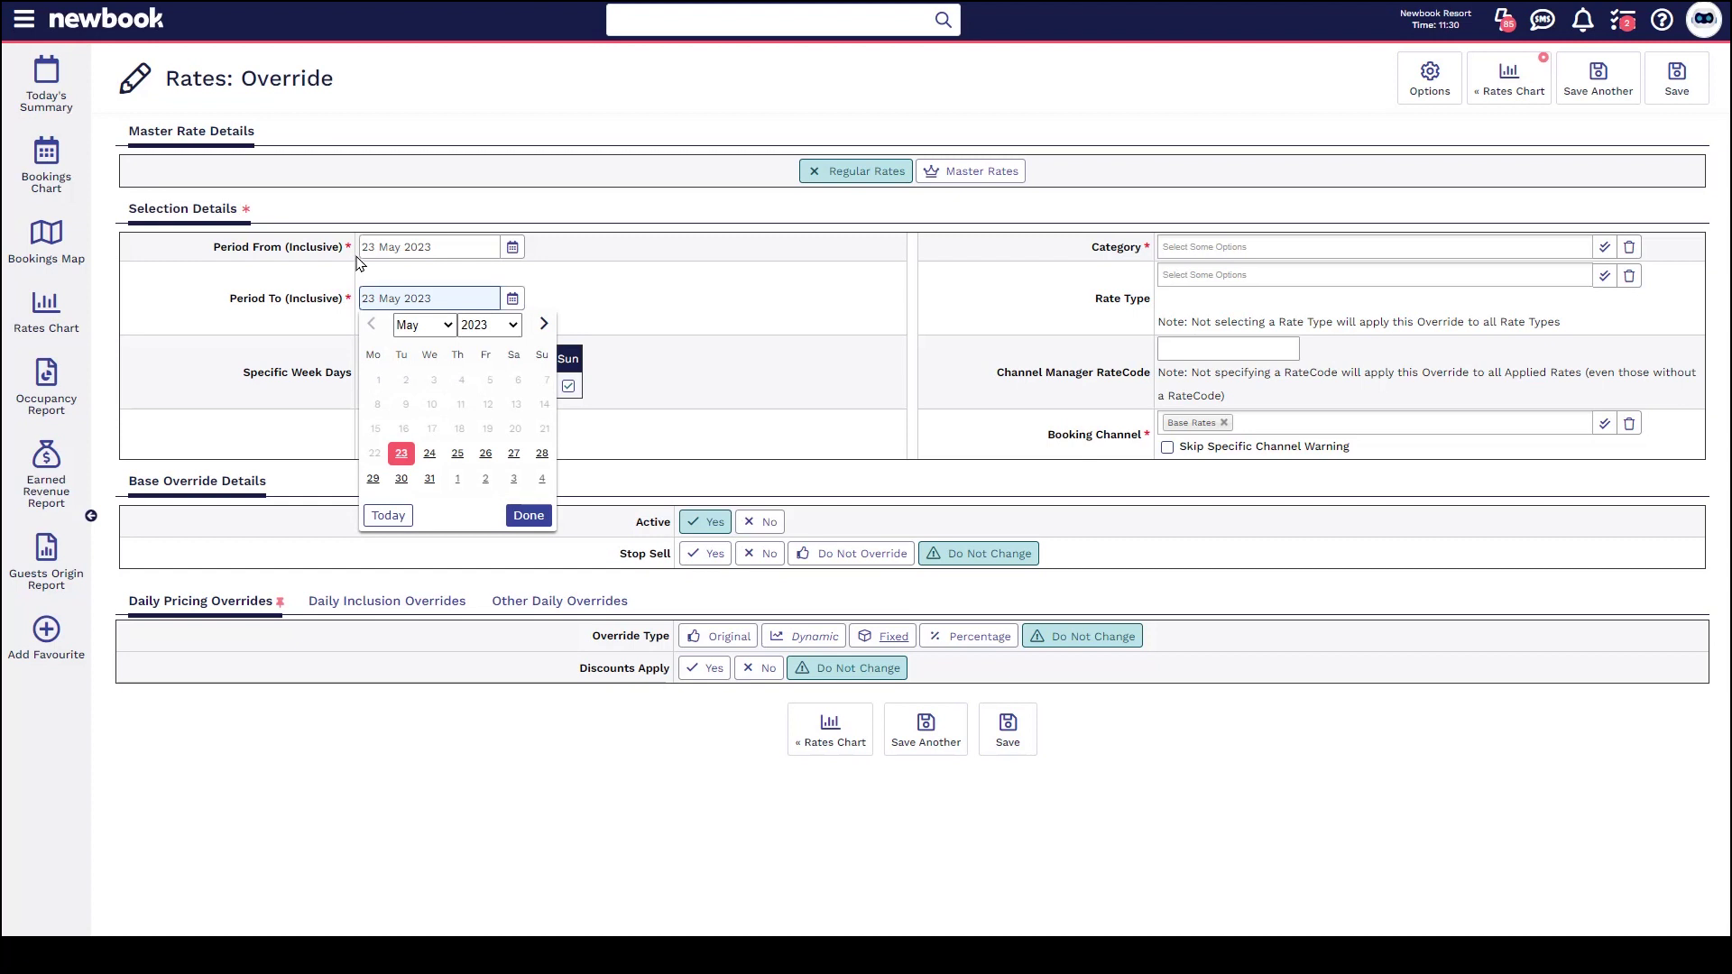
pyautogui.click(478, 455)
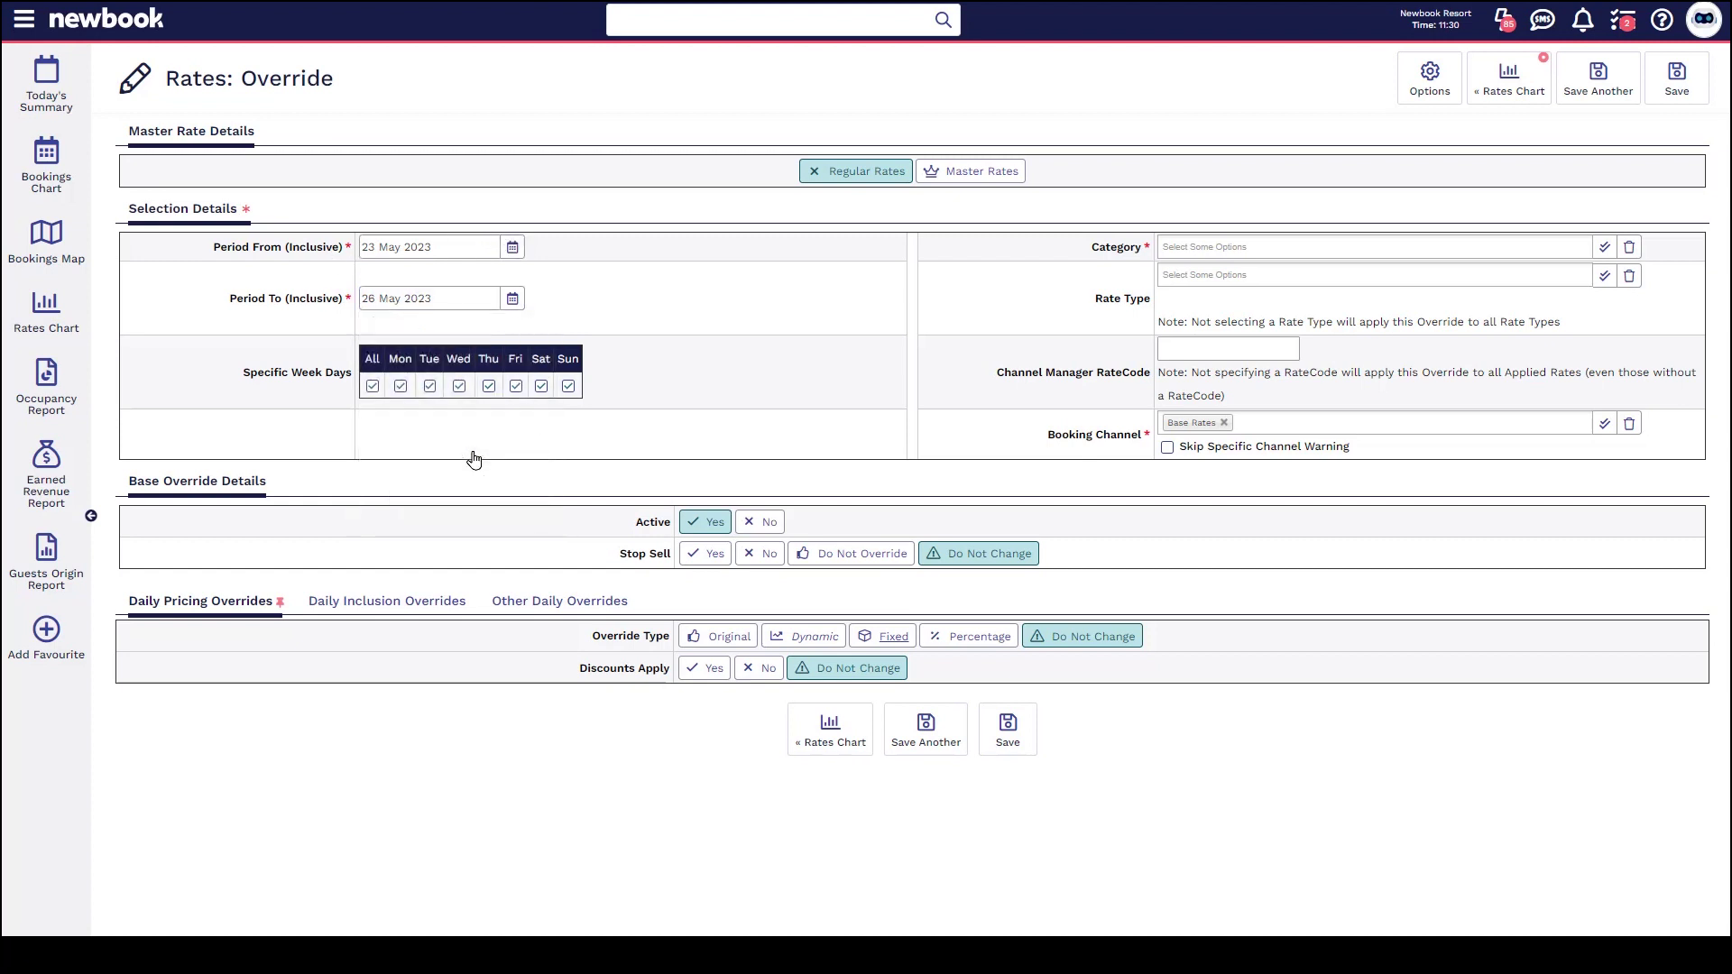
# Step: Limit the override to the Unpowered RV Site category
pyautogui.moveTo(1090, 249)
pyautogui.mouseDown()
pyautogui.moveTo(1164, 251)
pyautogui.moveTo(1121, 259)
pyautogui.mouseUp()
pyautogui.click(1182, 243)
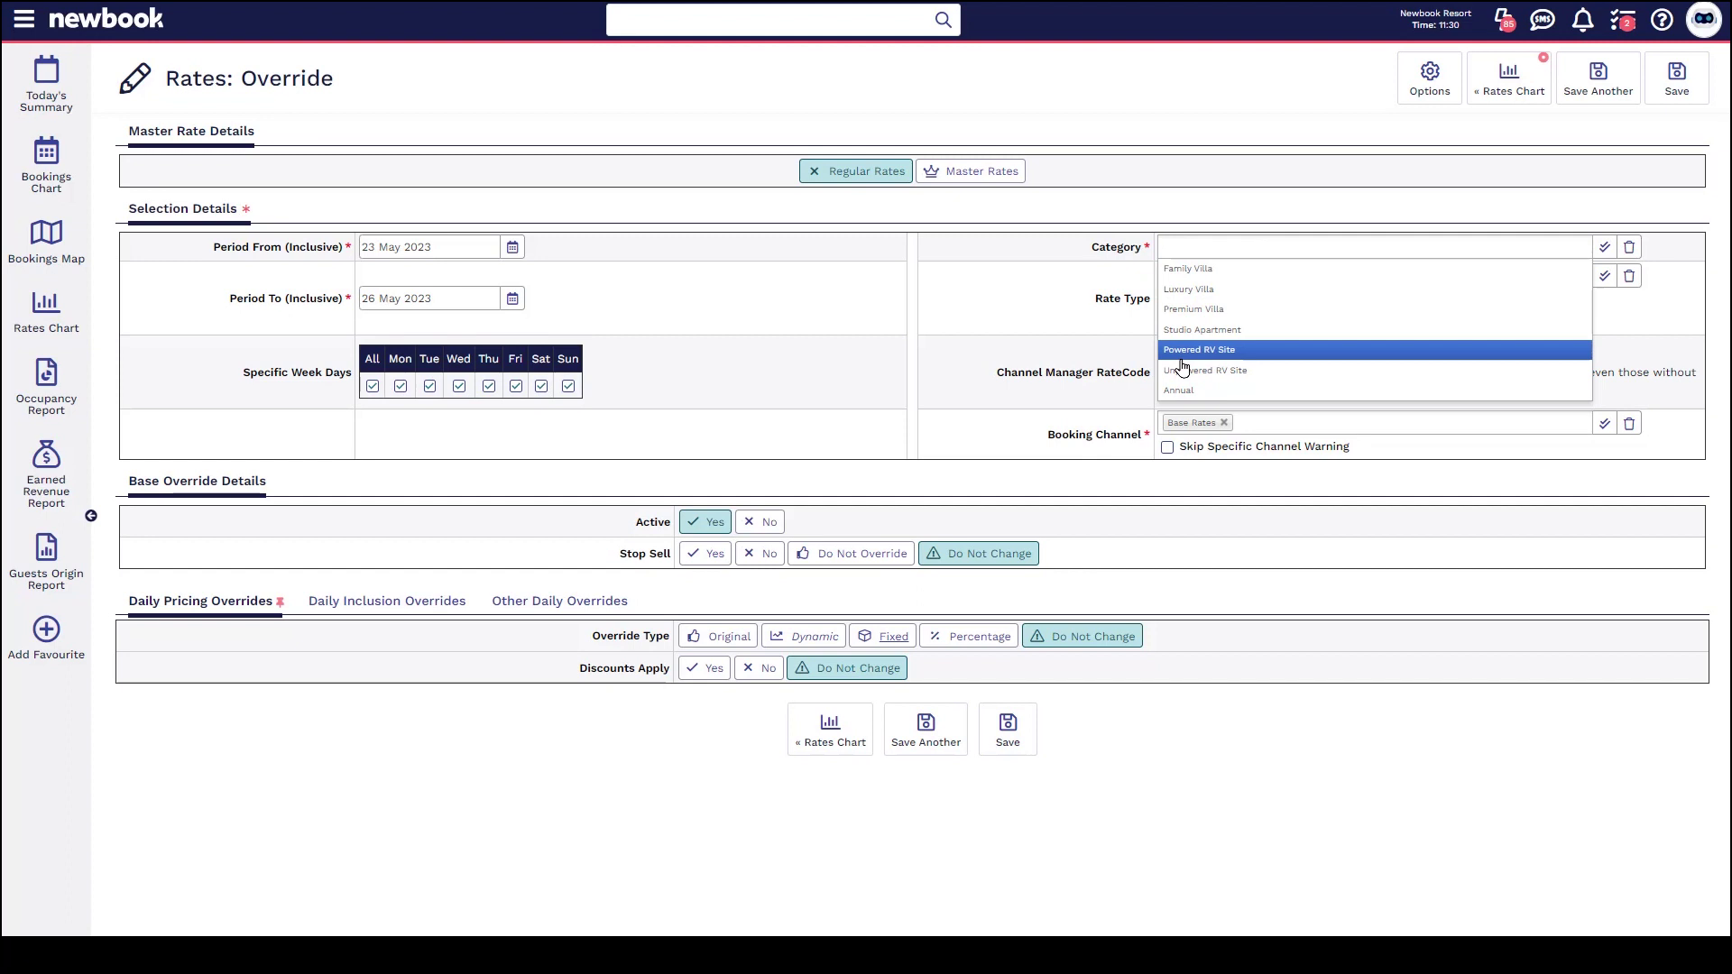
pyautogui.click(1249, 372)
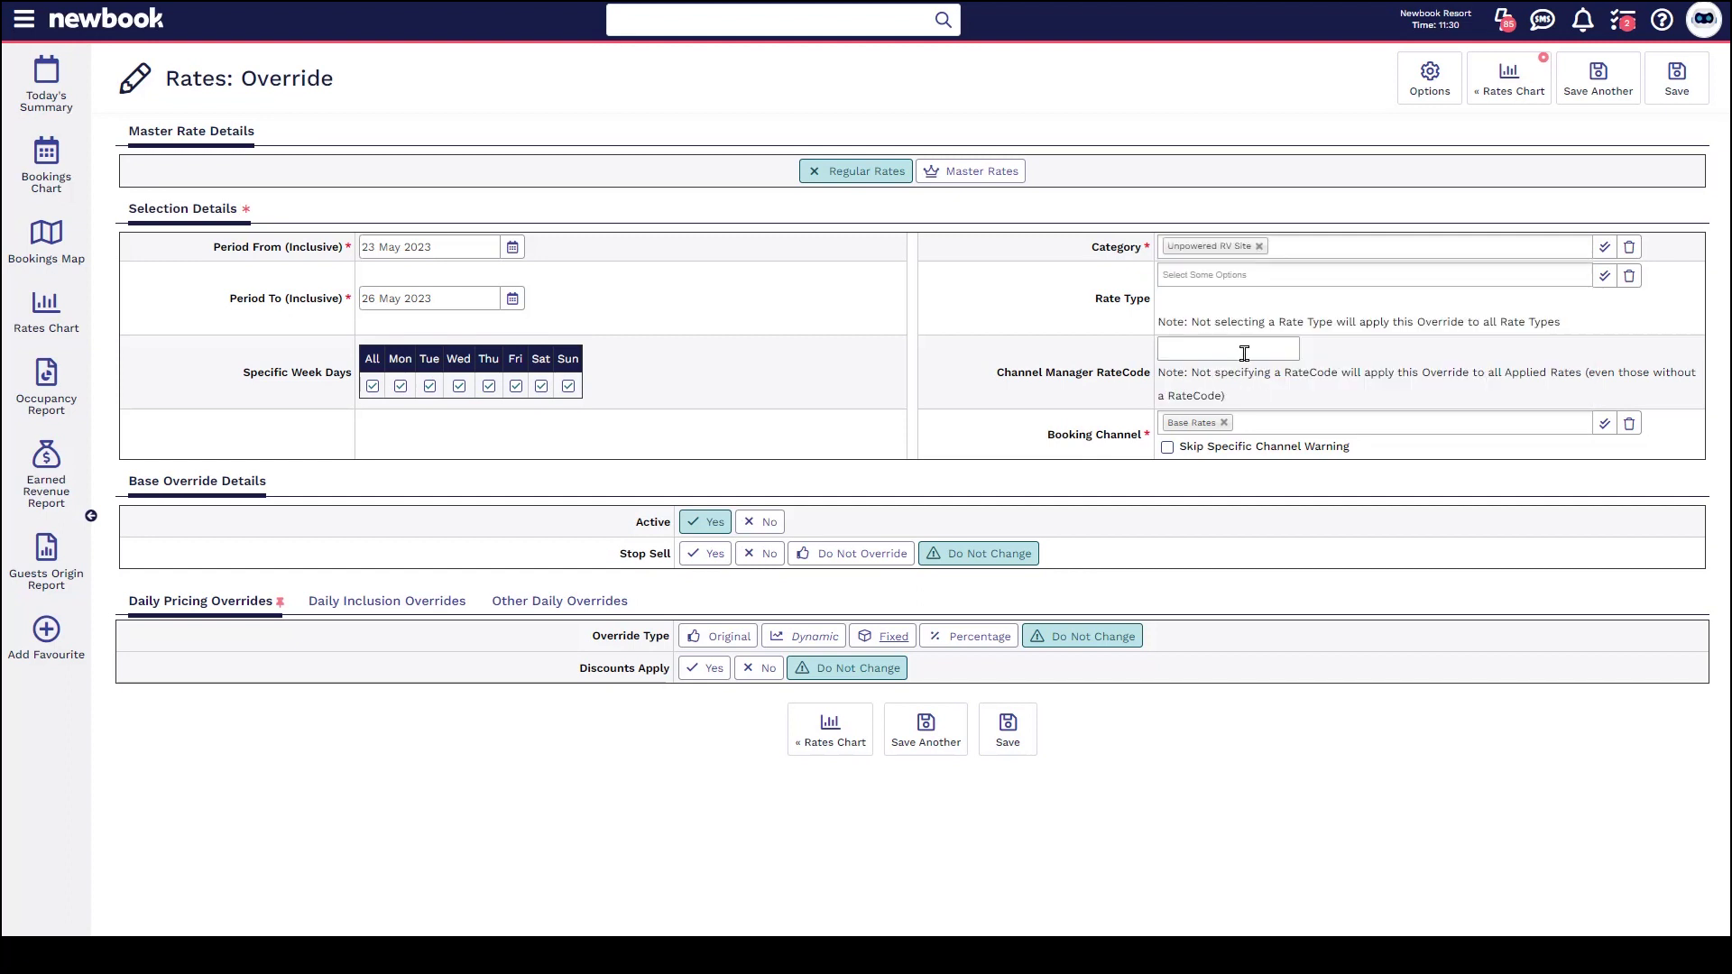
pyautogui.click(1380, 246)
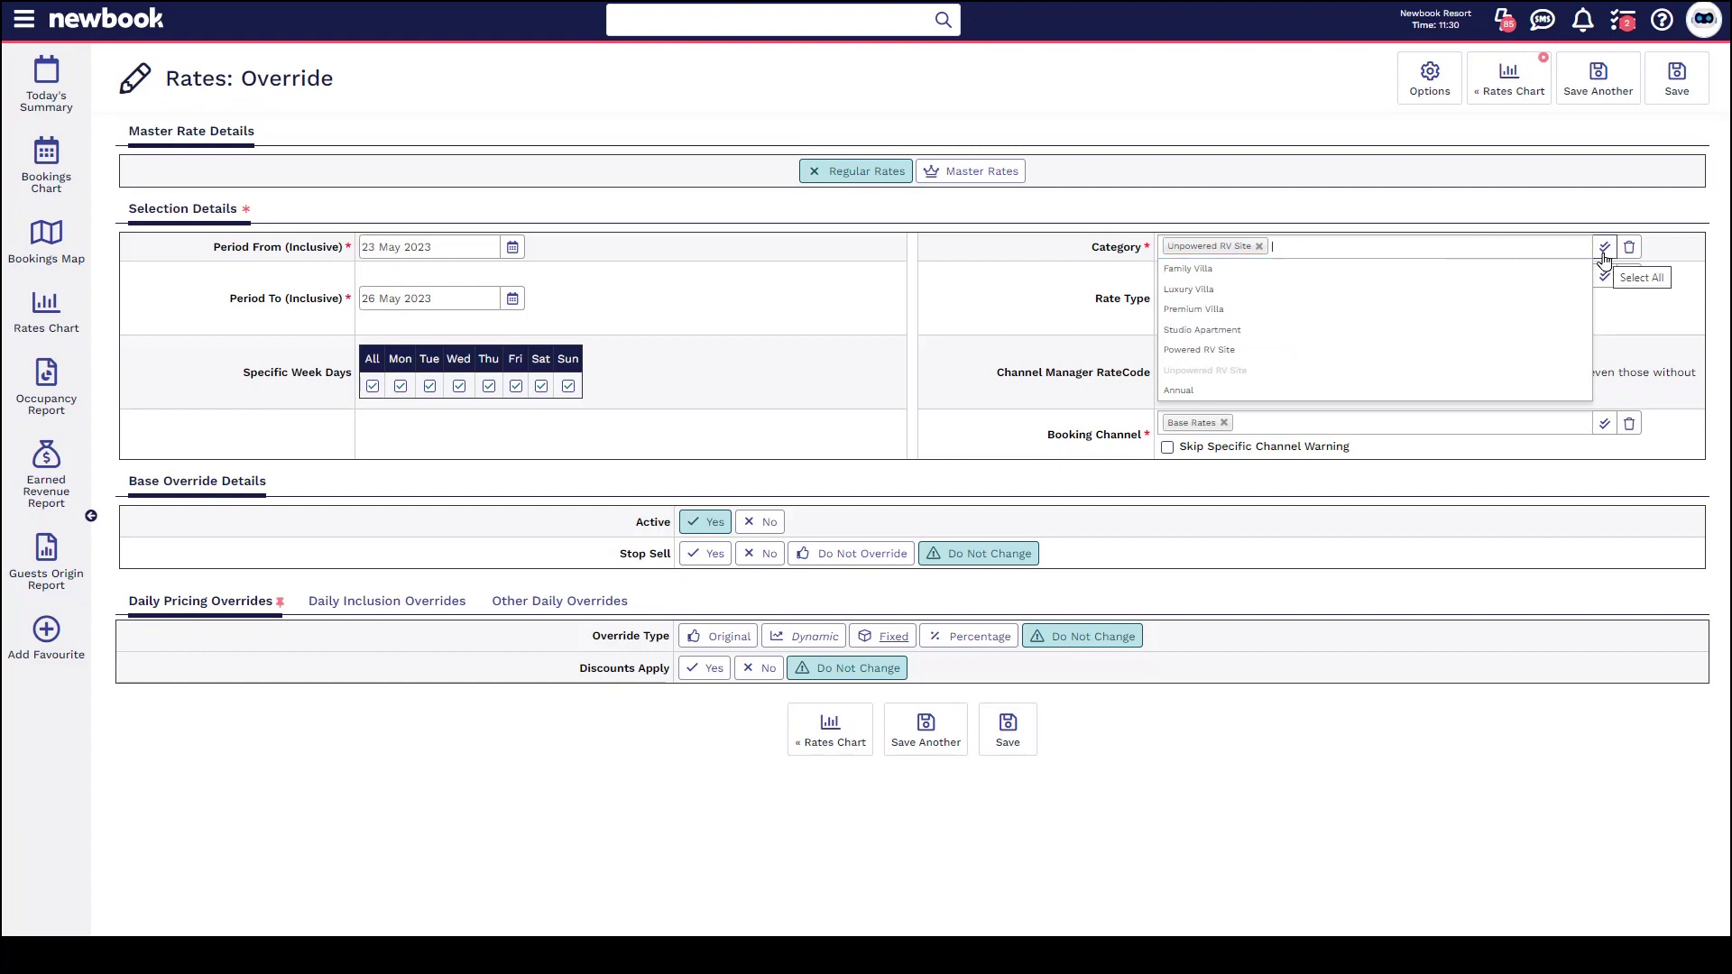
# Step: Apply the override to the Standard rate type
pyautogui.moveTo(1250, 276); pyautogui.dragTo(1164, 283)
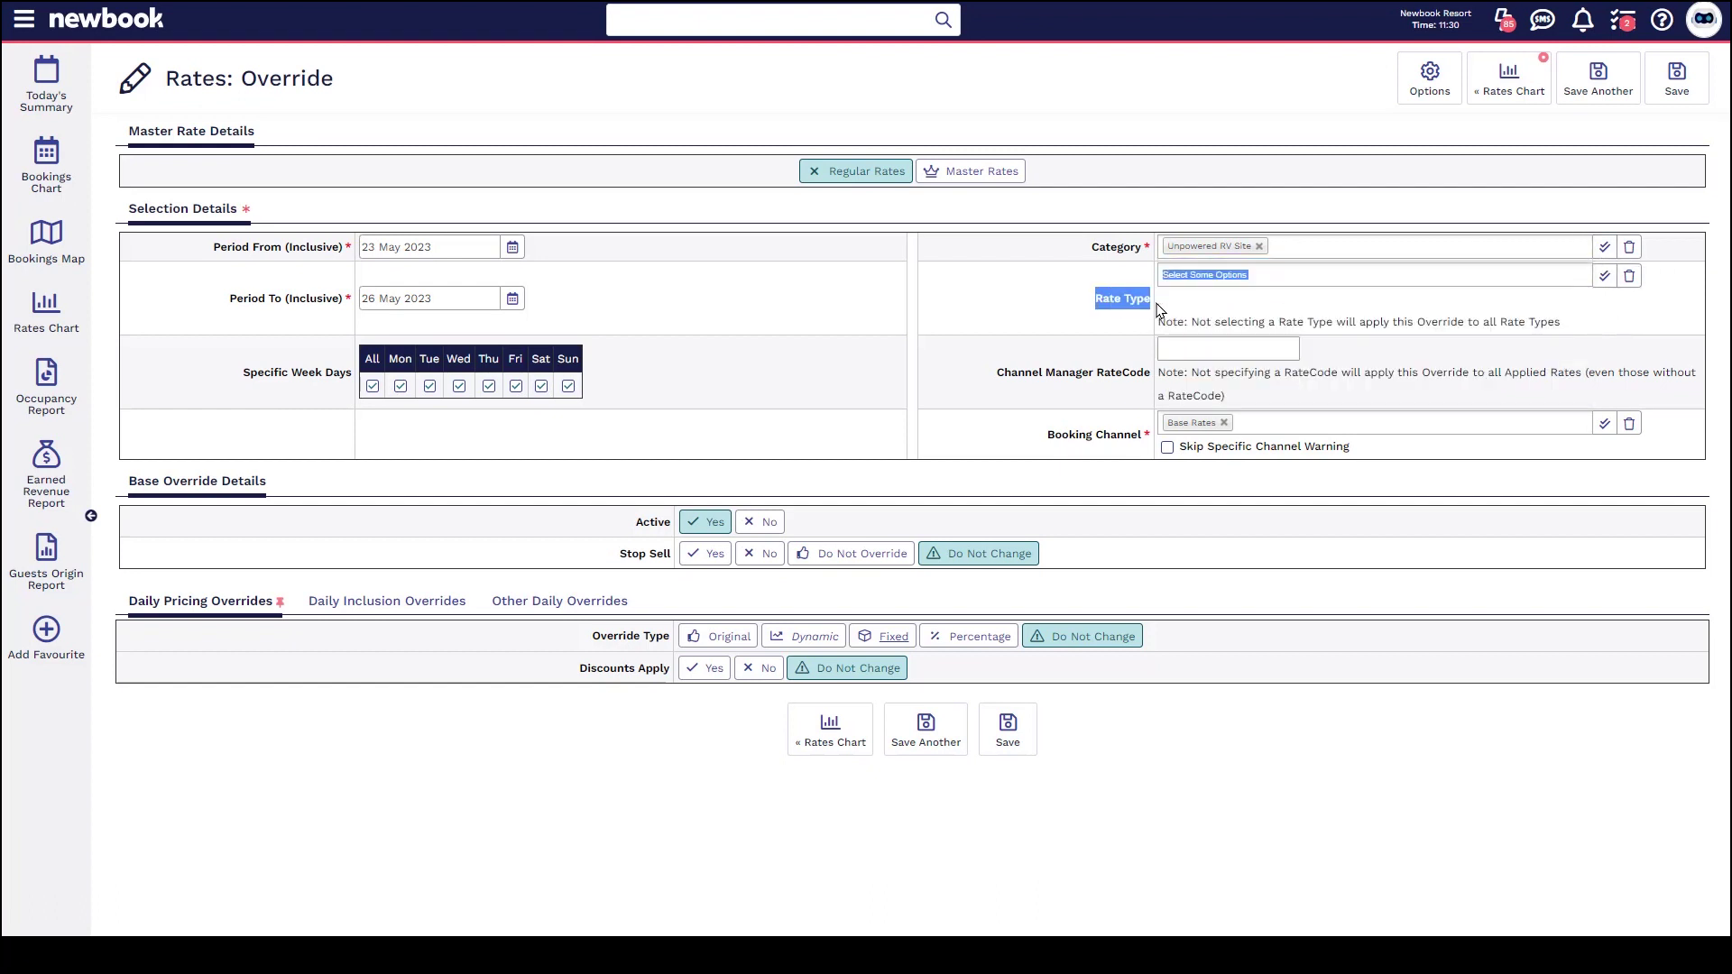
pyautogui.click(1164, 282)
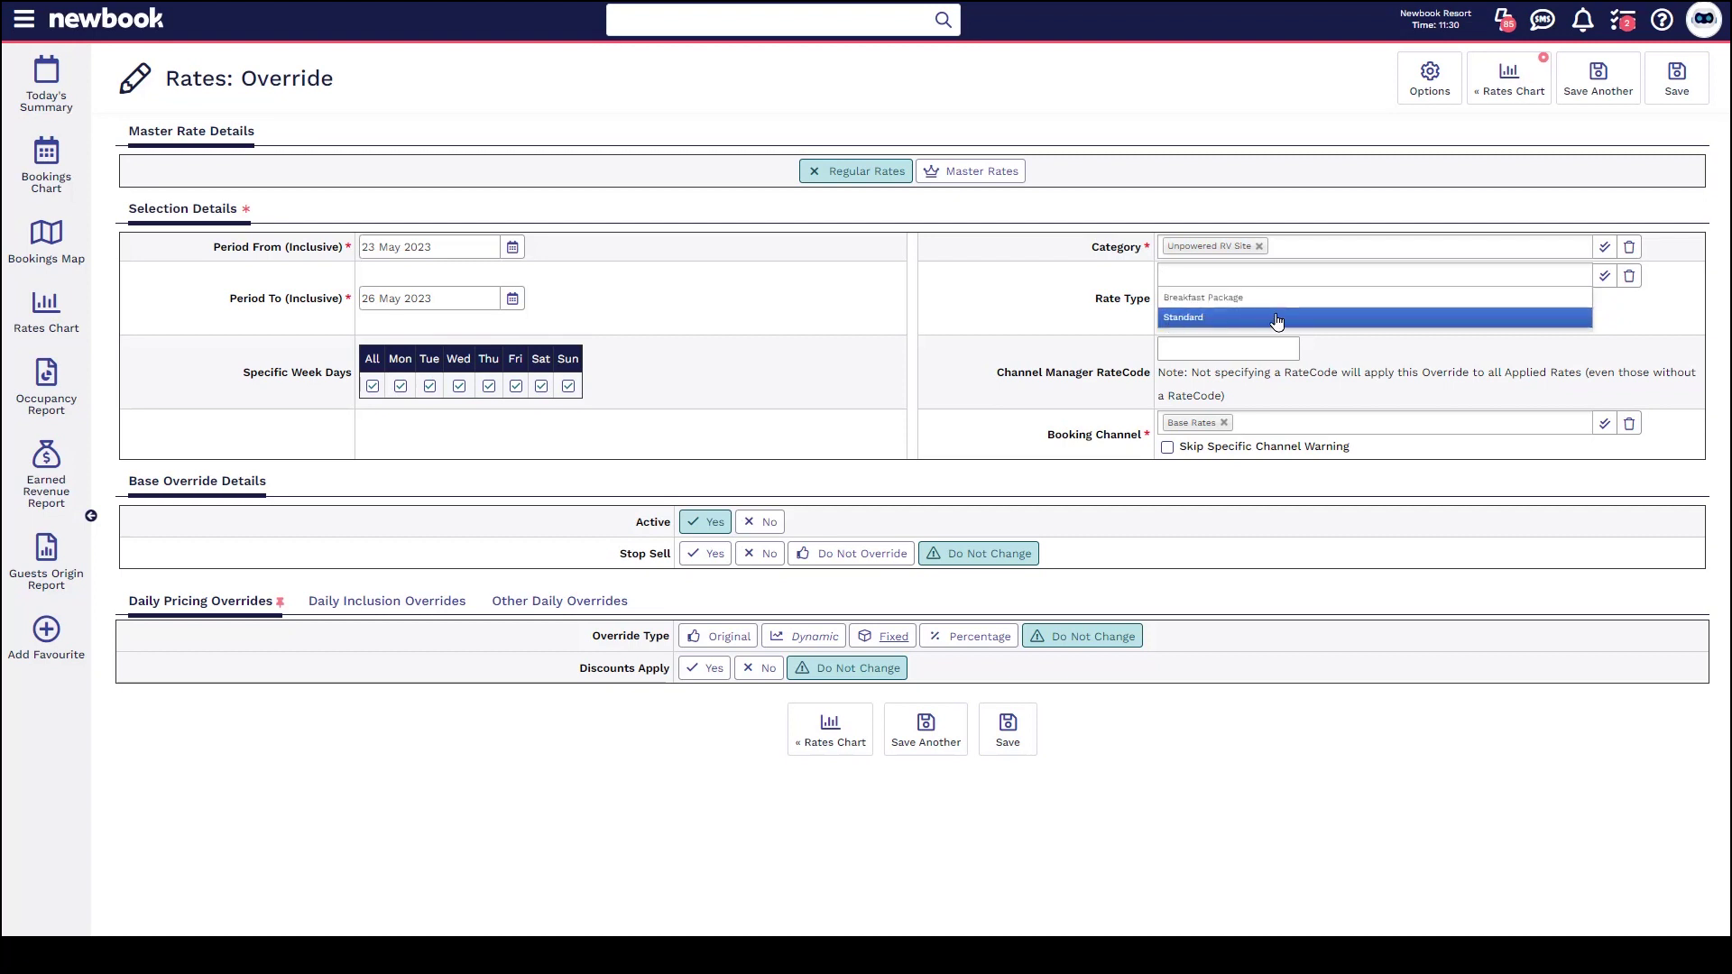
pyautogui.click(1201, 318)
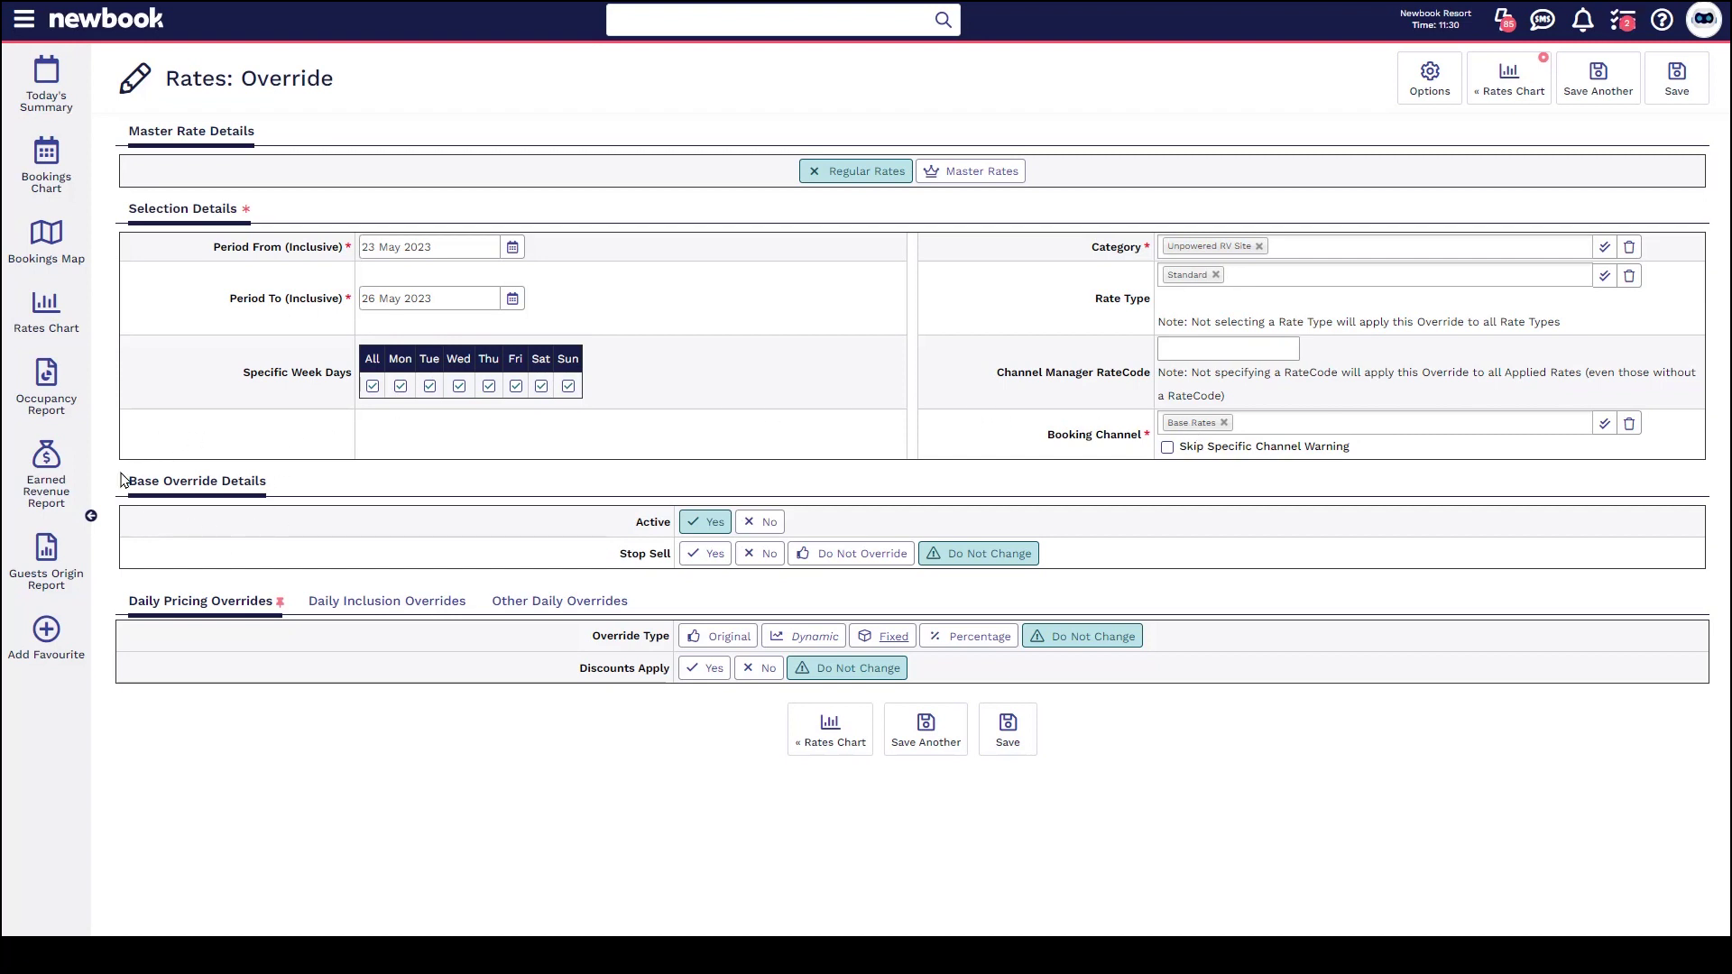
# Step: Set Stop Sell to Yes and save the override
pyautogui.moveTo(268, 481); pyautogui.dragTo(145, 481)
pyautogui.moveTo(379, 551); pyautogui.dragTo(669, 561)
pyautogui.click(634, 568)
pyautogui.click(699, 559)
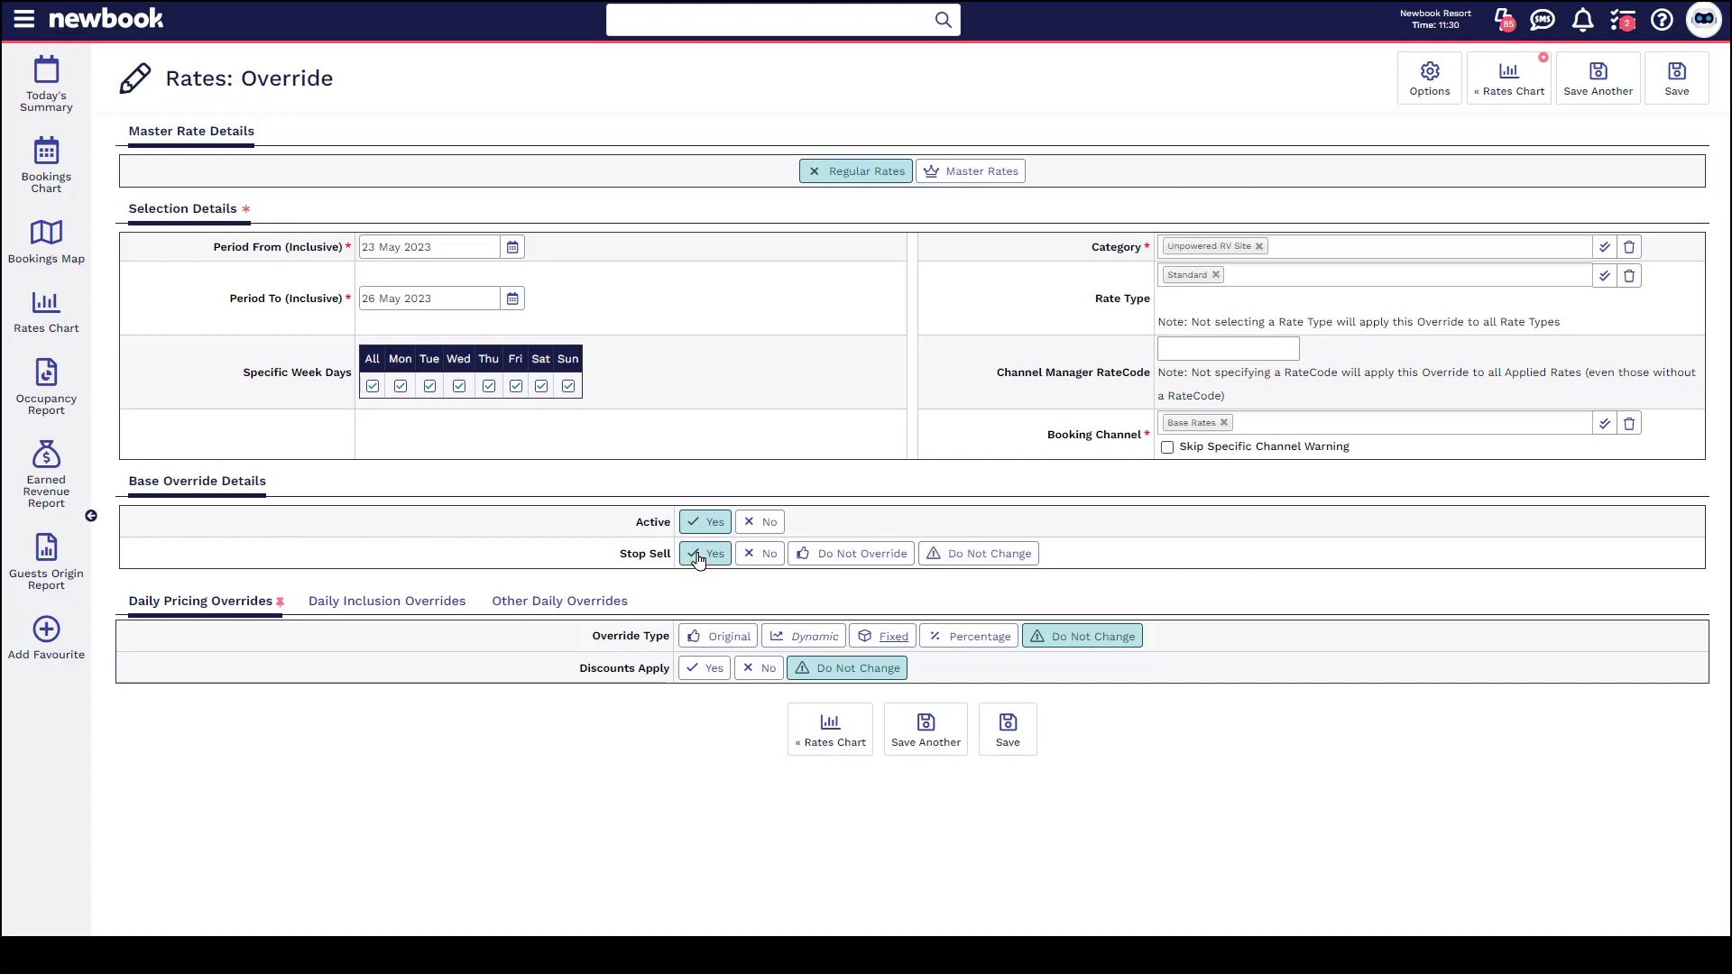
pyautogui.click(1015, 733)
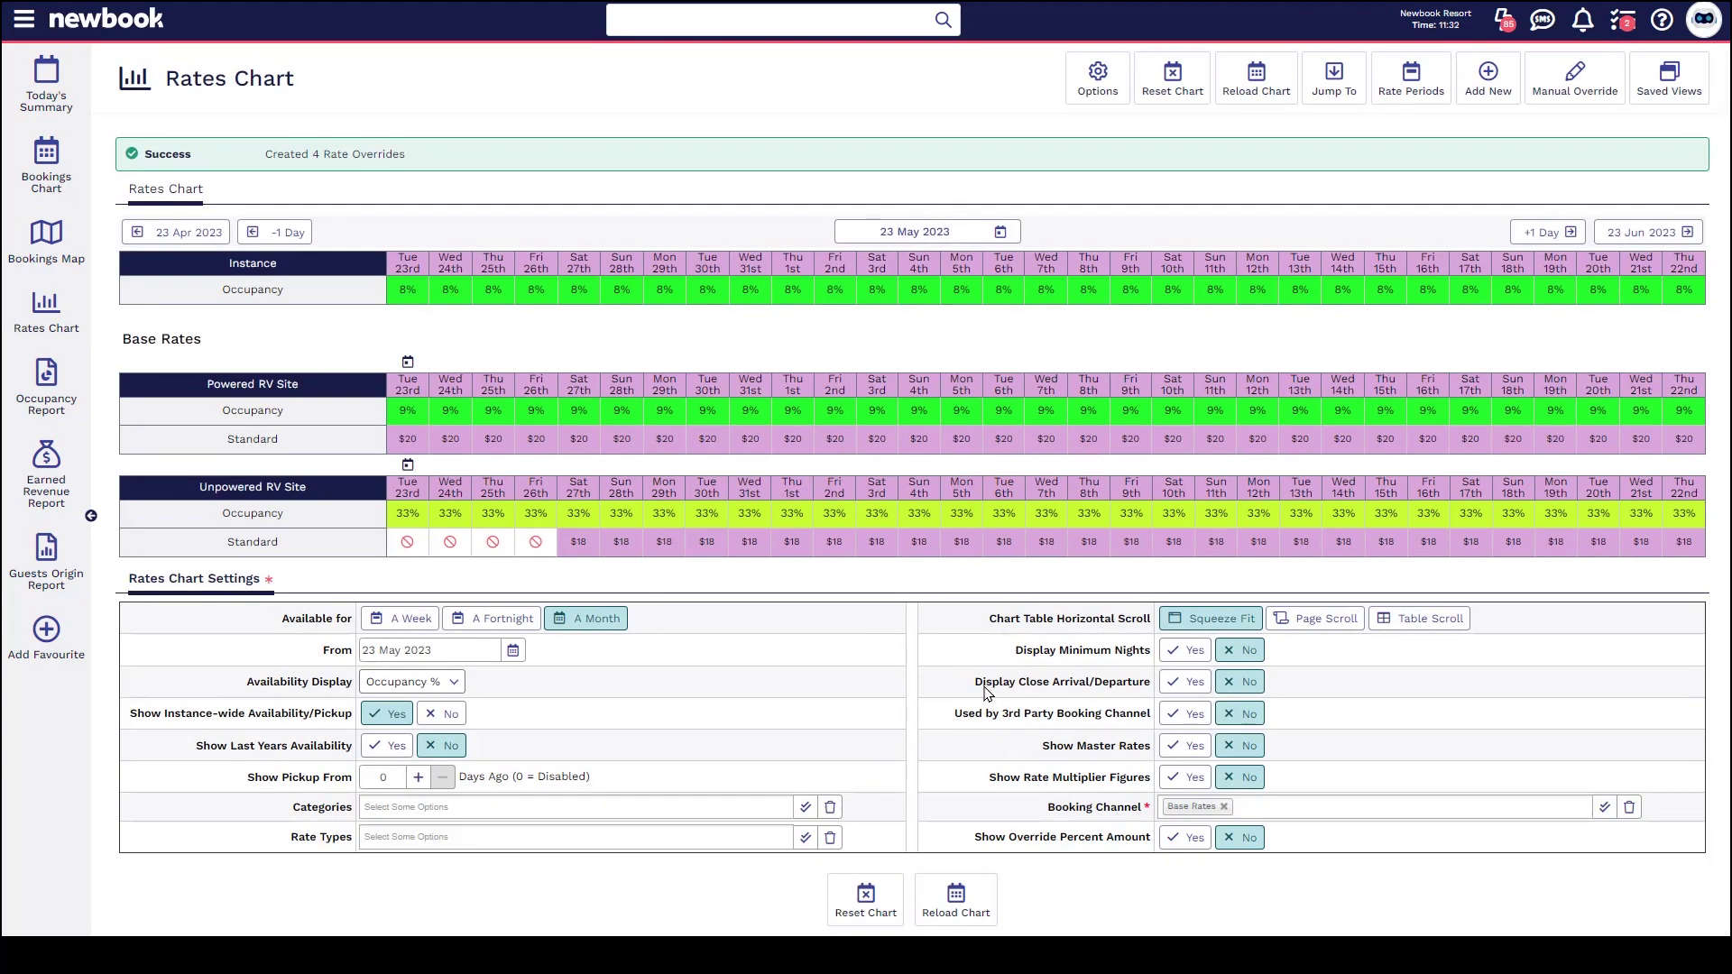
# Step: Review the Rates Chart banner confirming 4 rate overrides were created
pyautogui.moveTo(167, 79); pyautogui.dragTo(365, 90)
pyautogui.moveTo(261, 151); pyautogui.dragTo(425, 170)
pyautogui.click(424, 170)
# Step: Add Newbook Online to the booking channels and reload the chart
pyautogui.click(1266, 807)
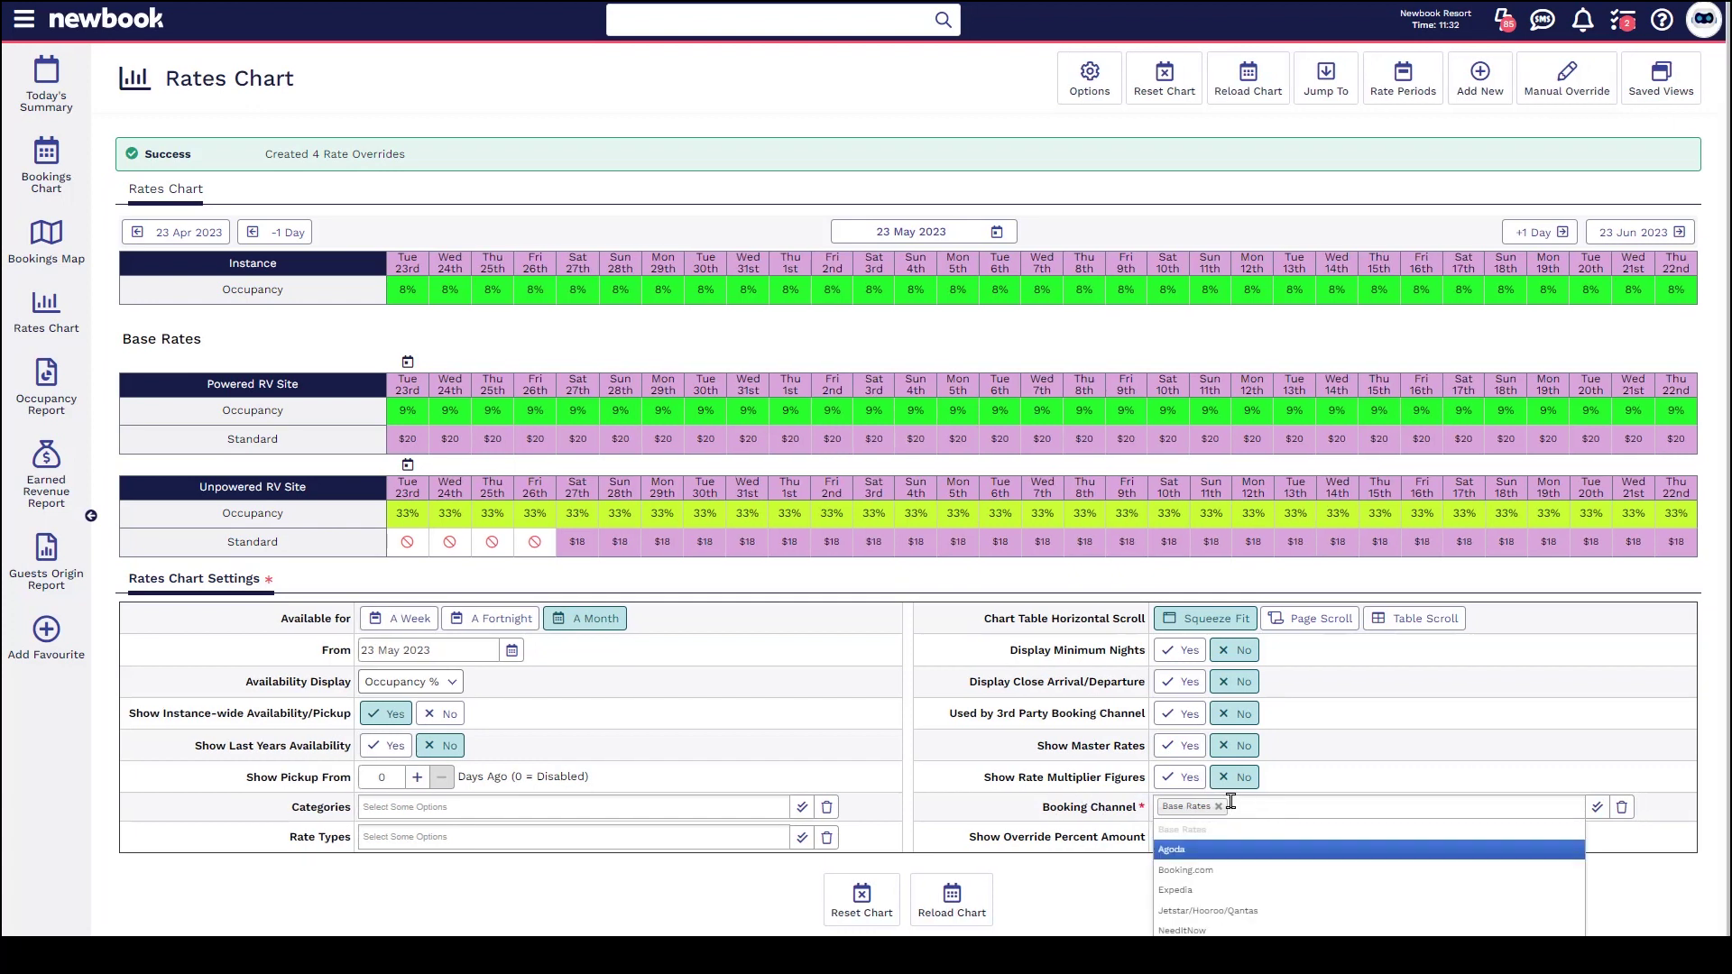
pyautogui.scroll(-1, 1231, 803)
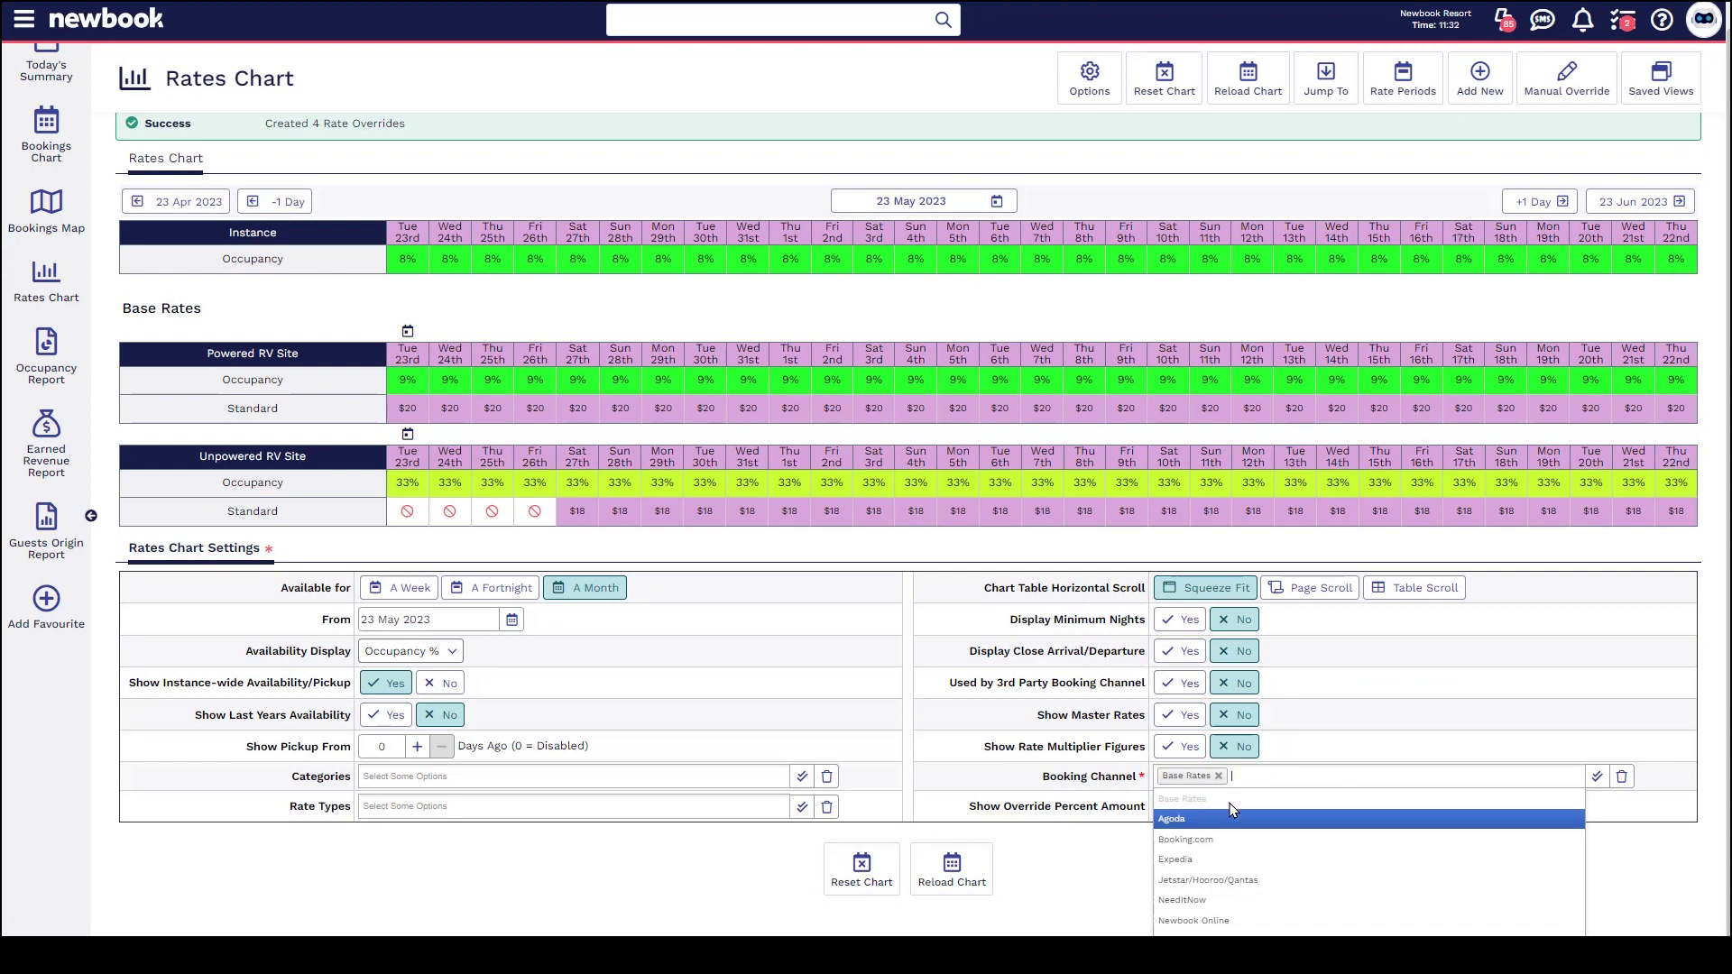
pyautogui.click(1213, 920)
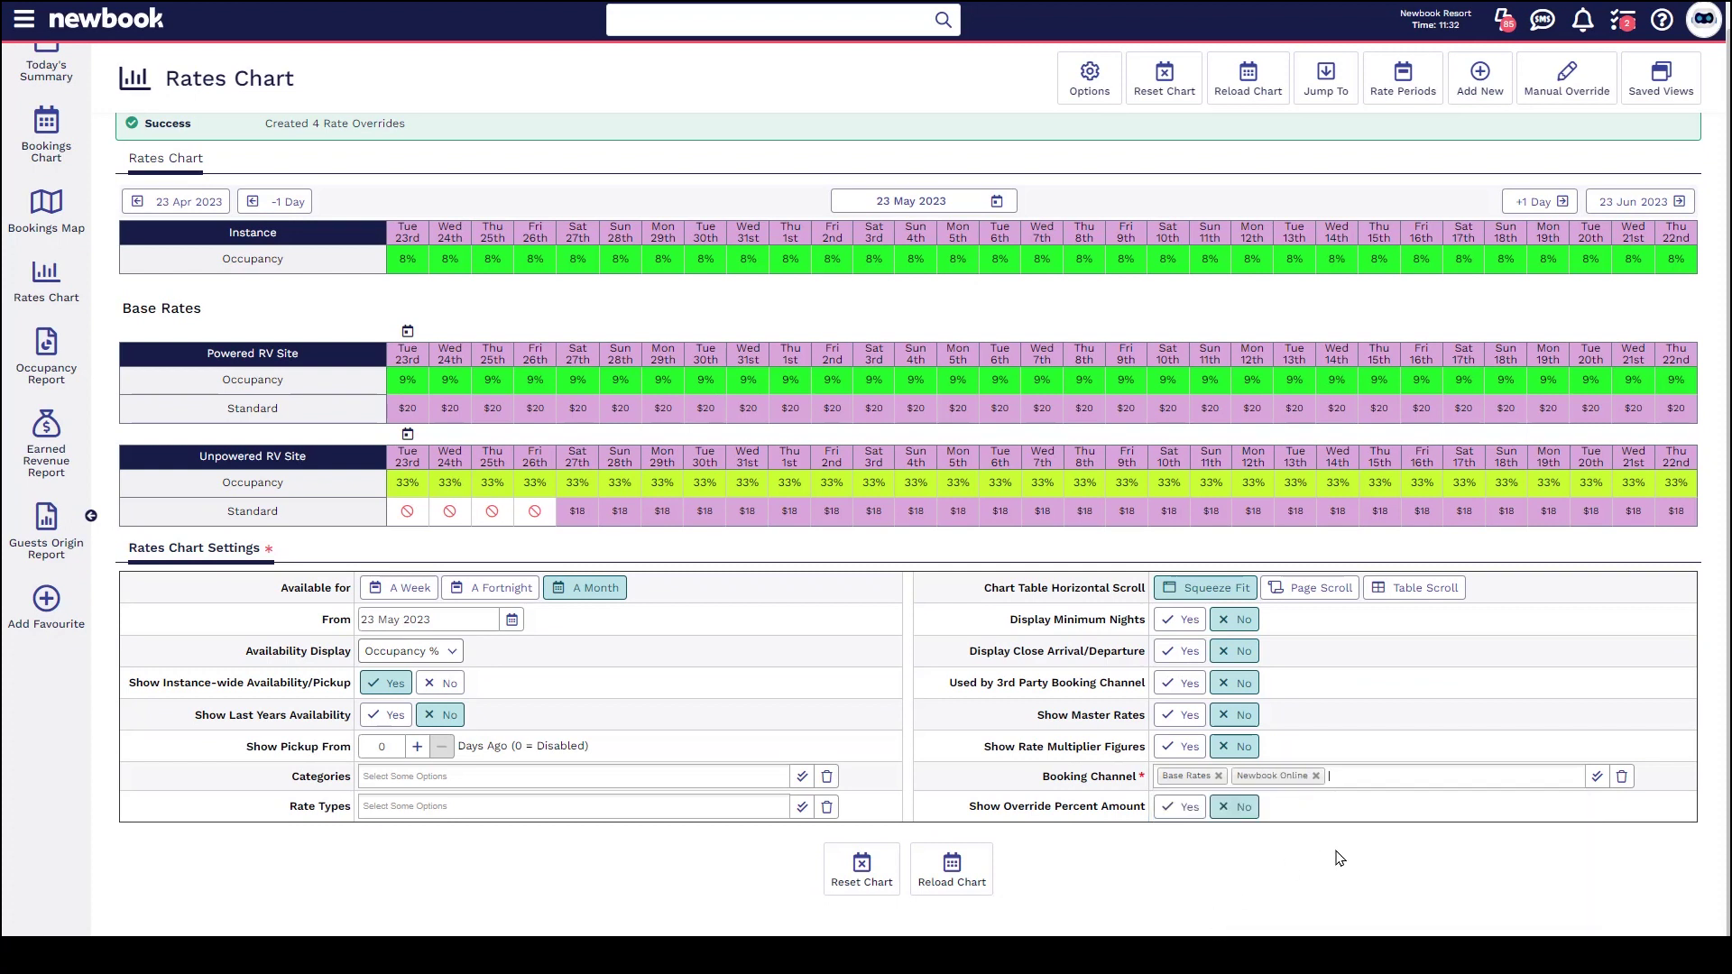
pyautogui.click(954, 867)
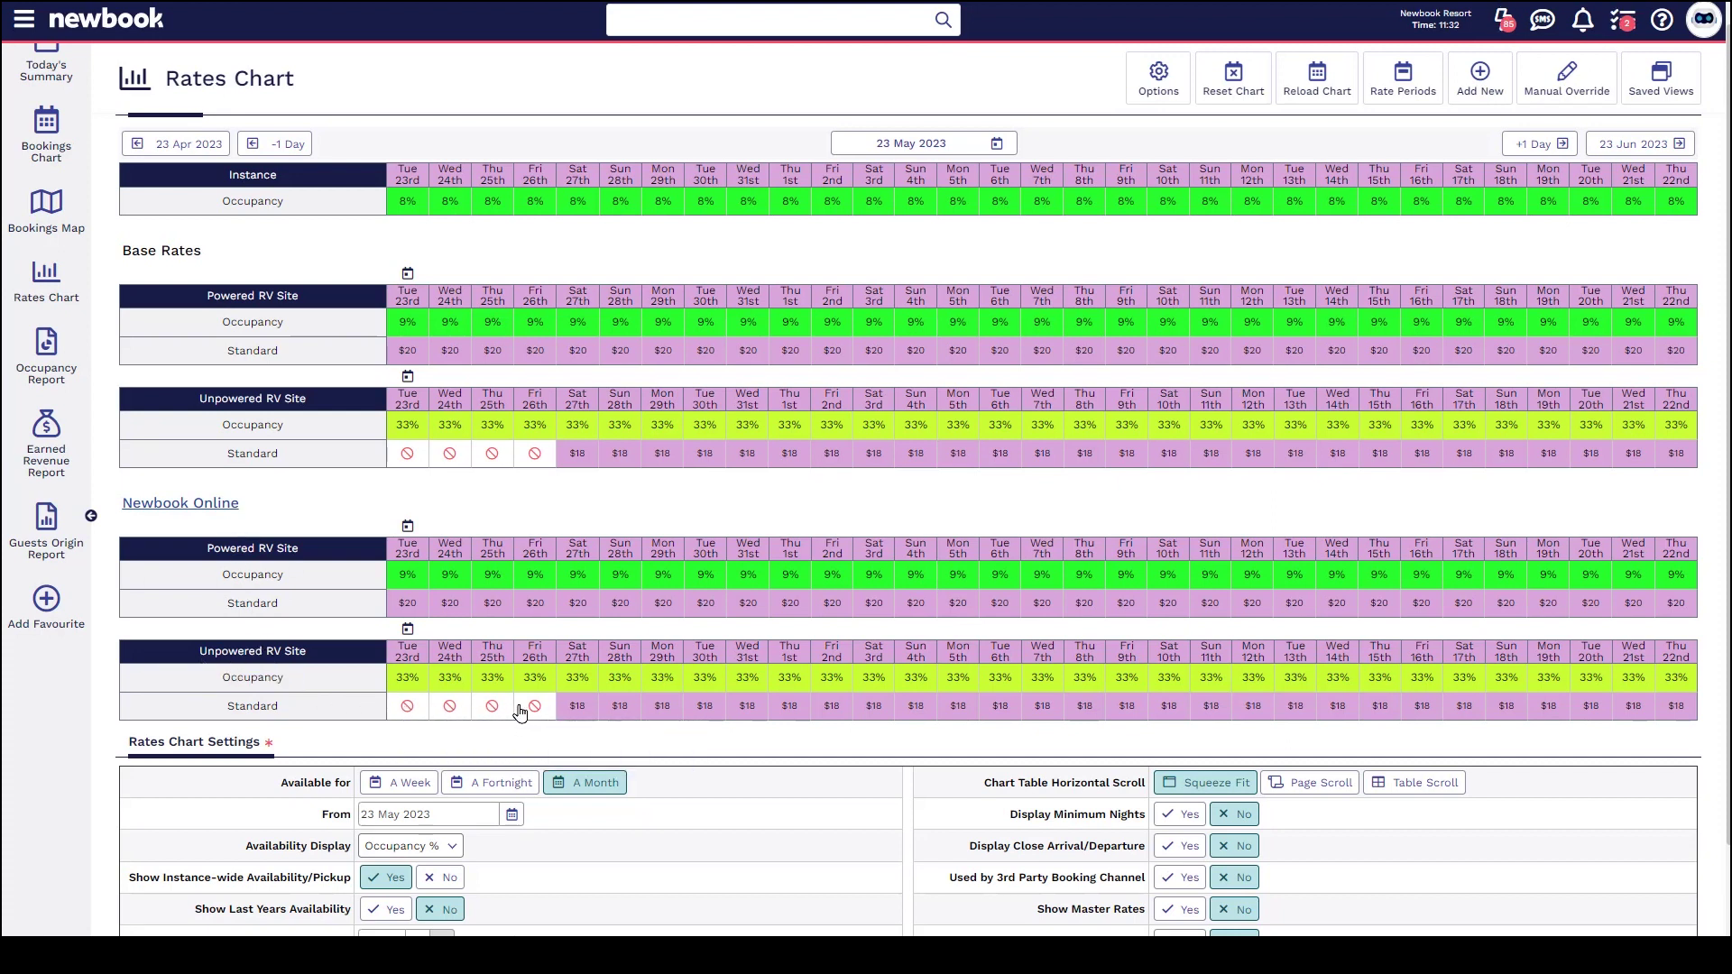
pyautogui.scroll(1, 1287, 357)
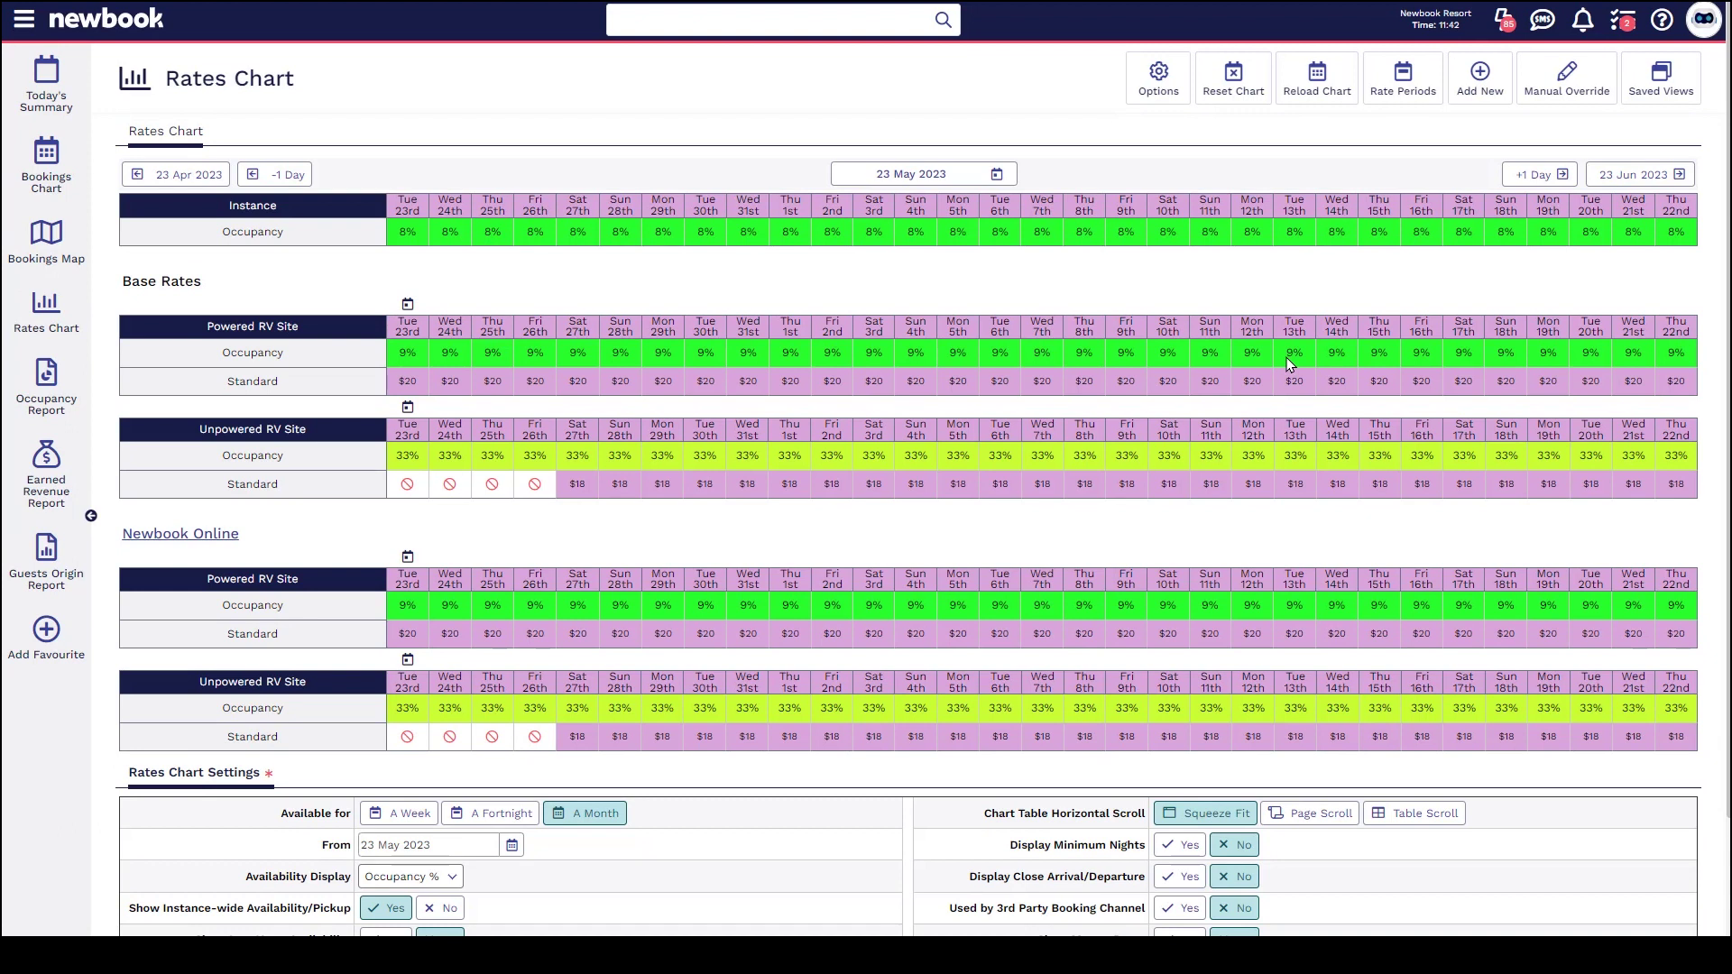
pyautogui.moveTo(1285, 359)
# Step: Start a new override for 23–26 May on Unpowered RV Site, Standard rate
pyautogui.click(1490, 95)
pyautogui.click(1454, 125)
pyautogui.click(511, 300)
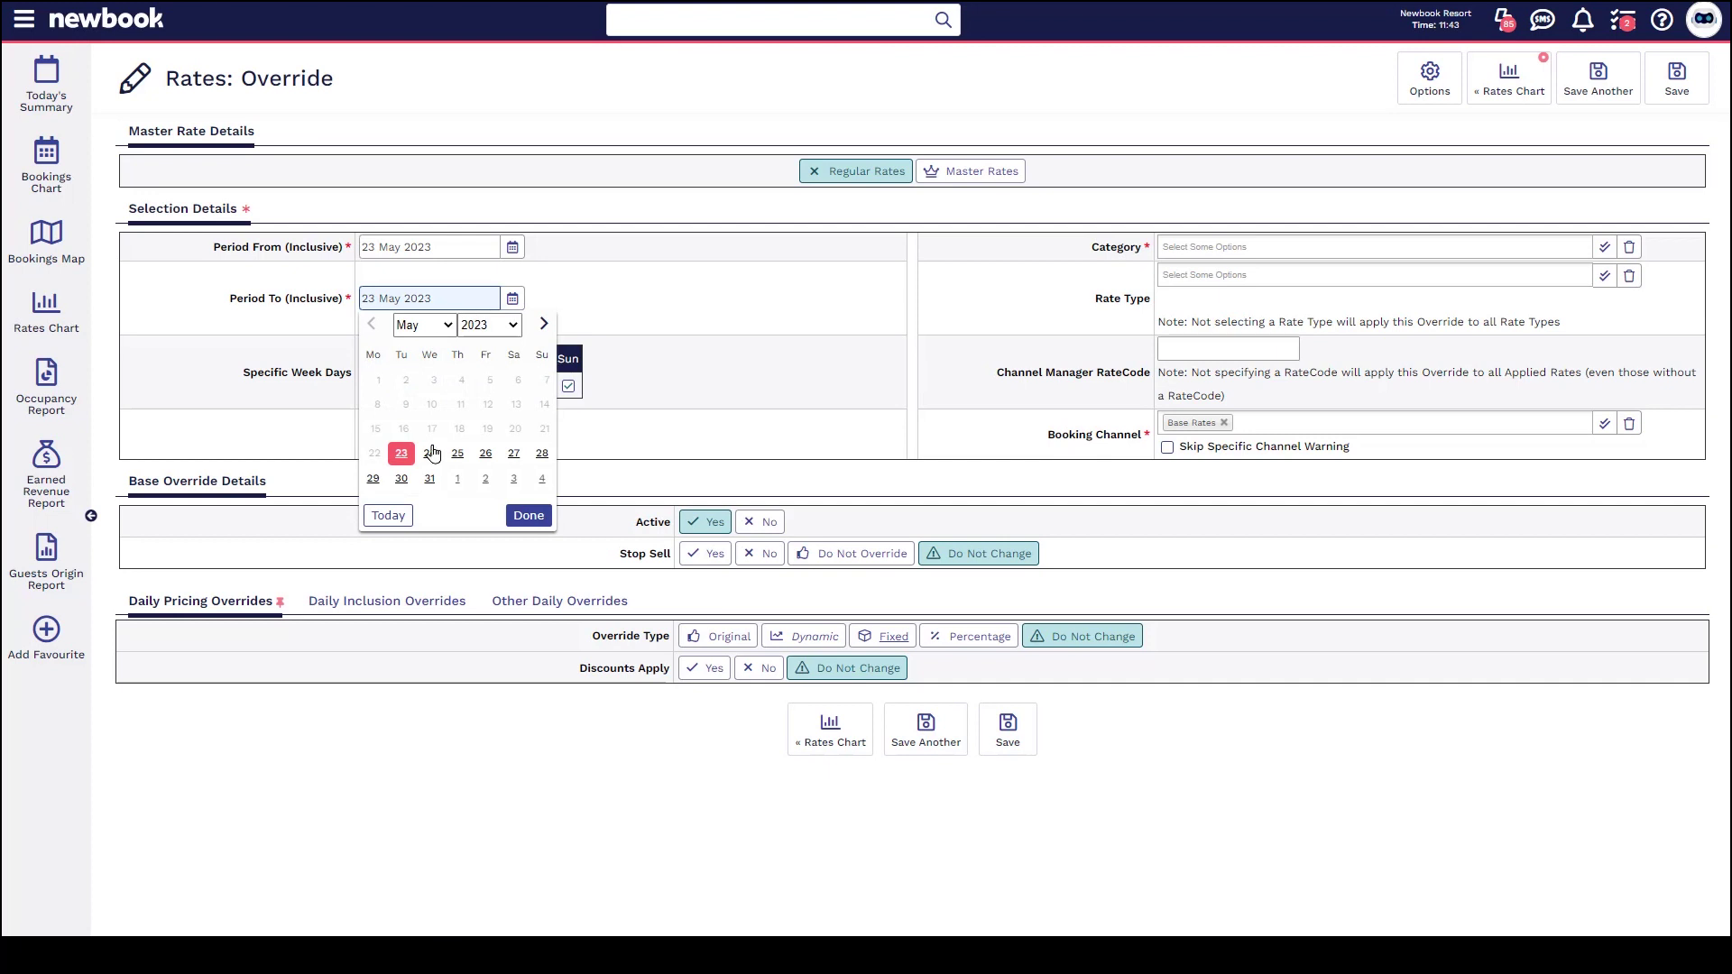
pyautogui.click(486, 453)
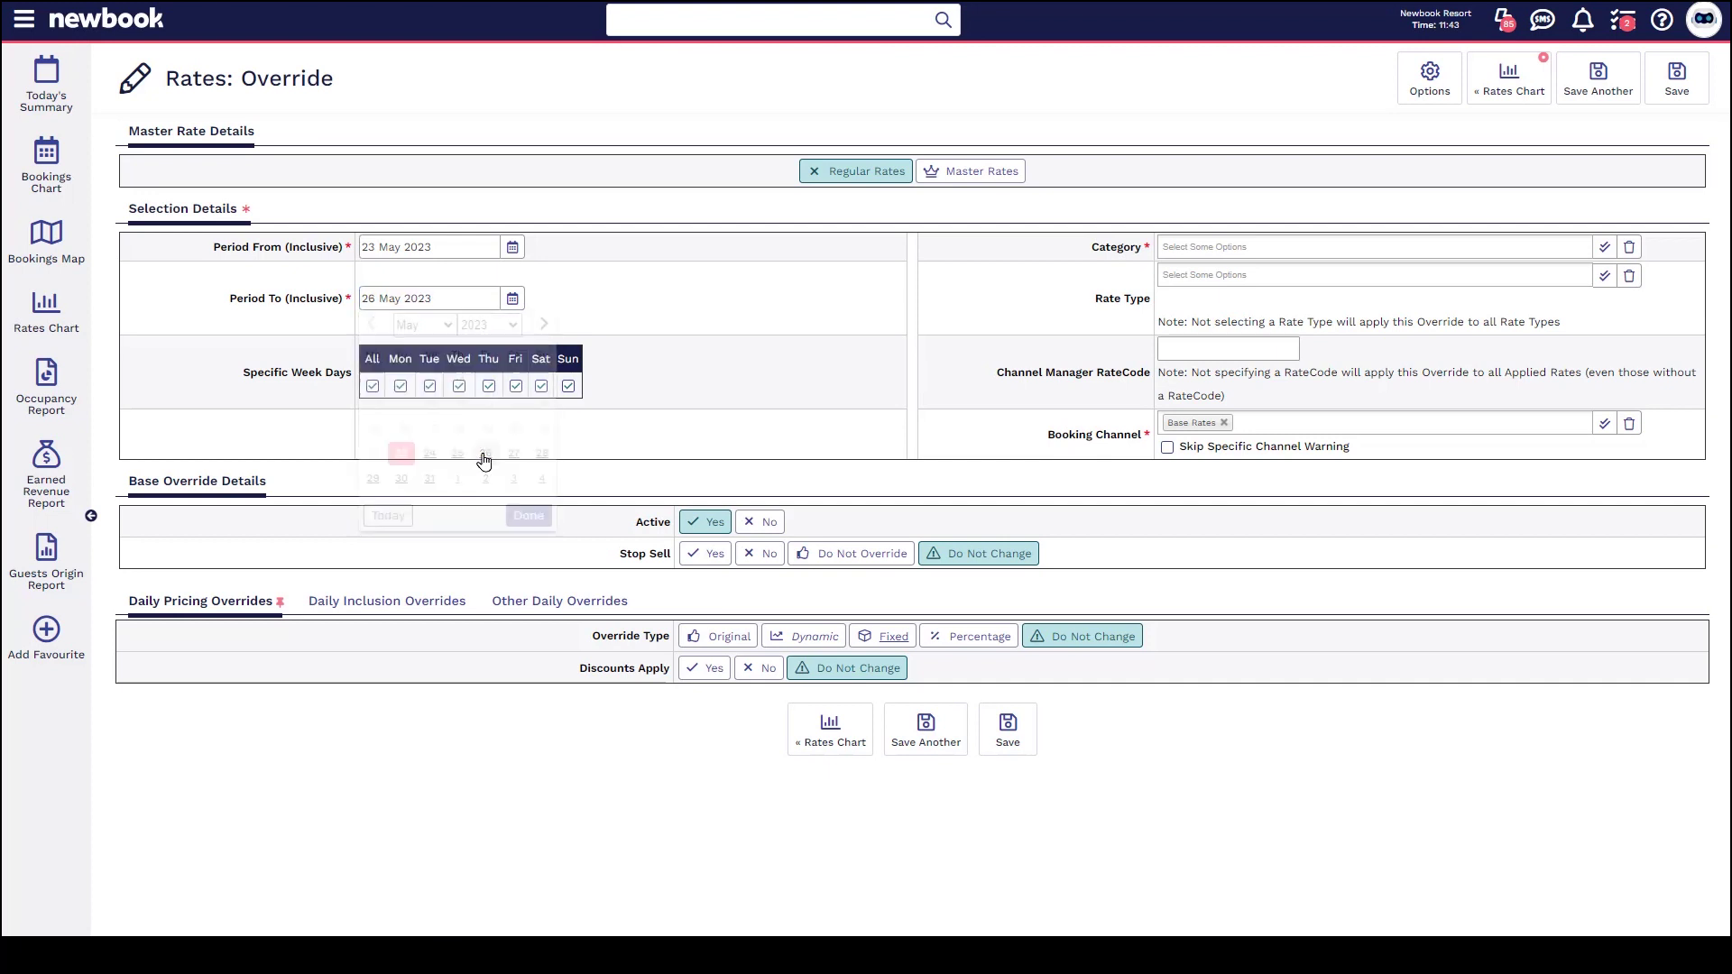
pyautogui.click(1197, 246)
pyautogui.click(1202, 367)
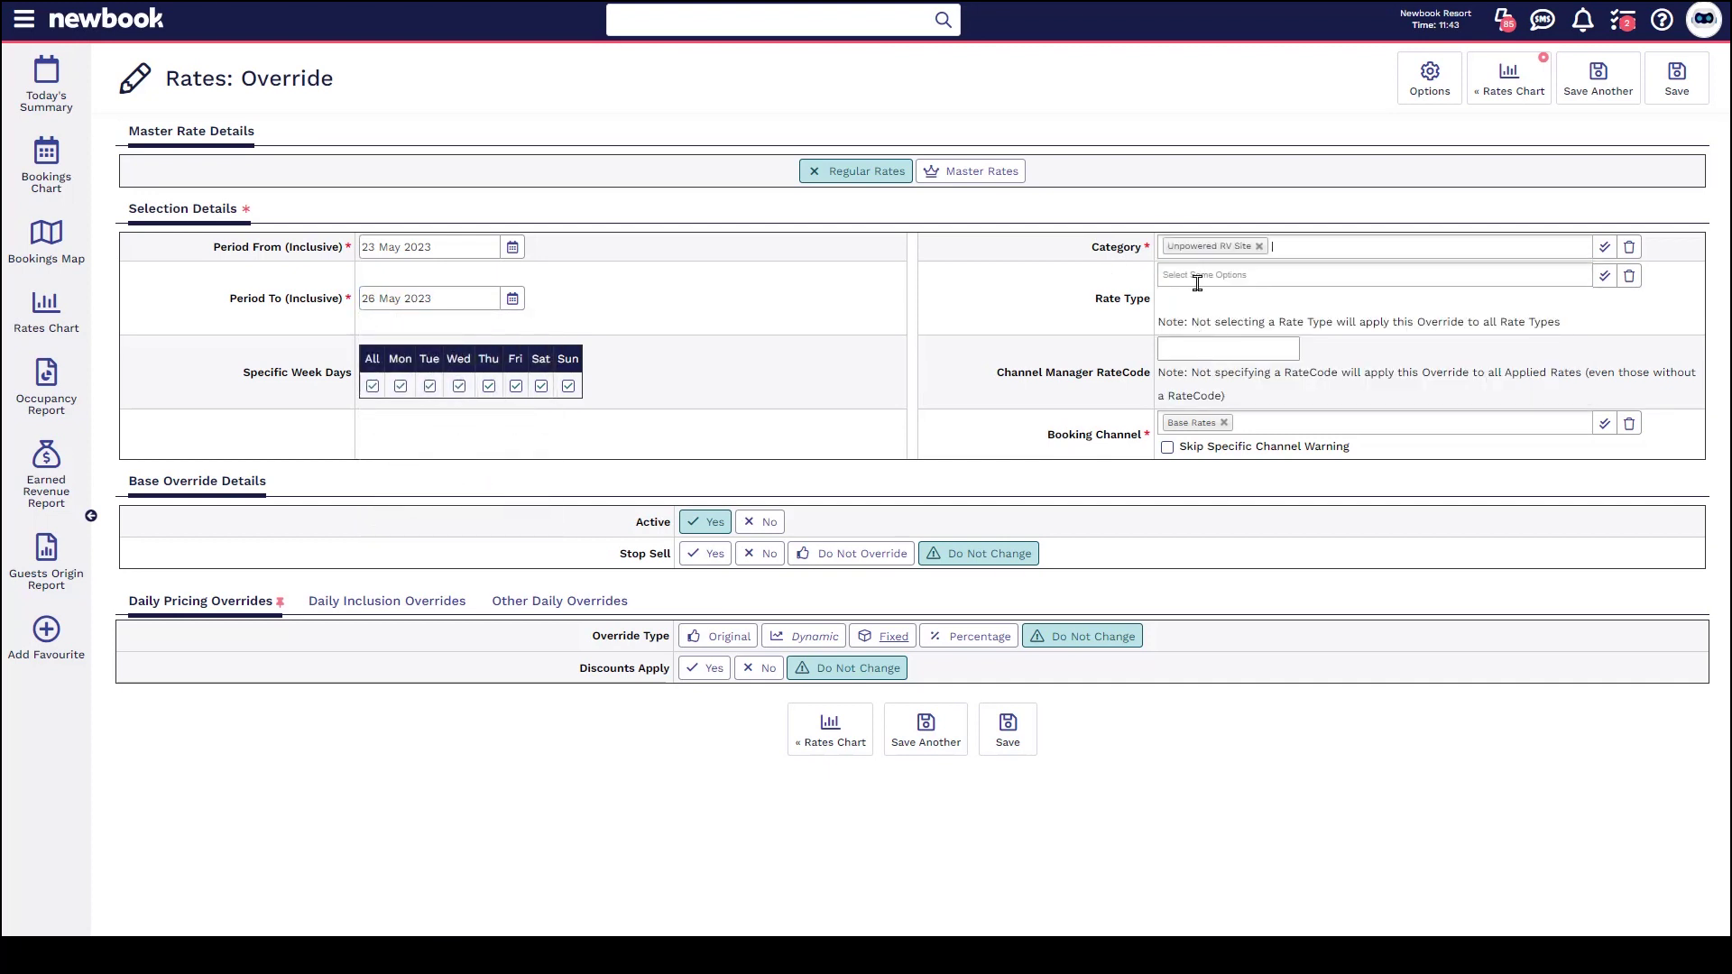
pyautogui.click(1197, 283)
pyautogui.click(1197, 317)
# Step: Set Stop Sell to No and save the second override
pyautogui.moveTo(1021, 435); pyautogui.dragTo(1163, 437)
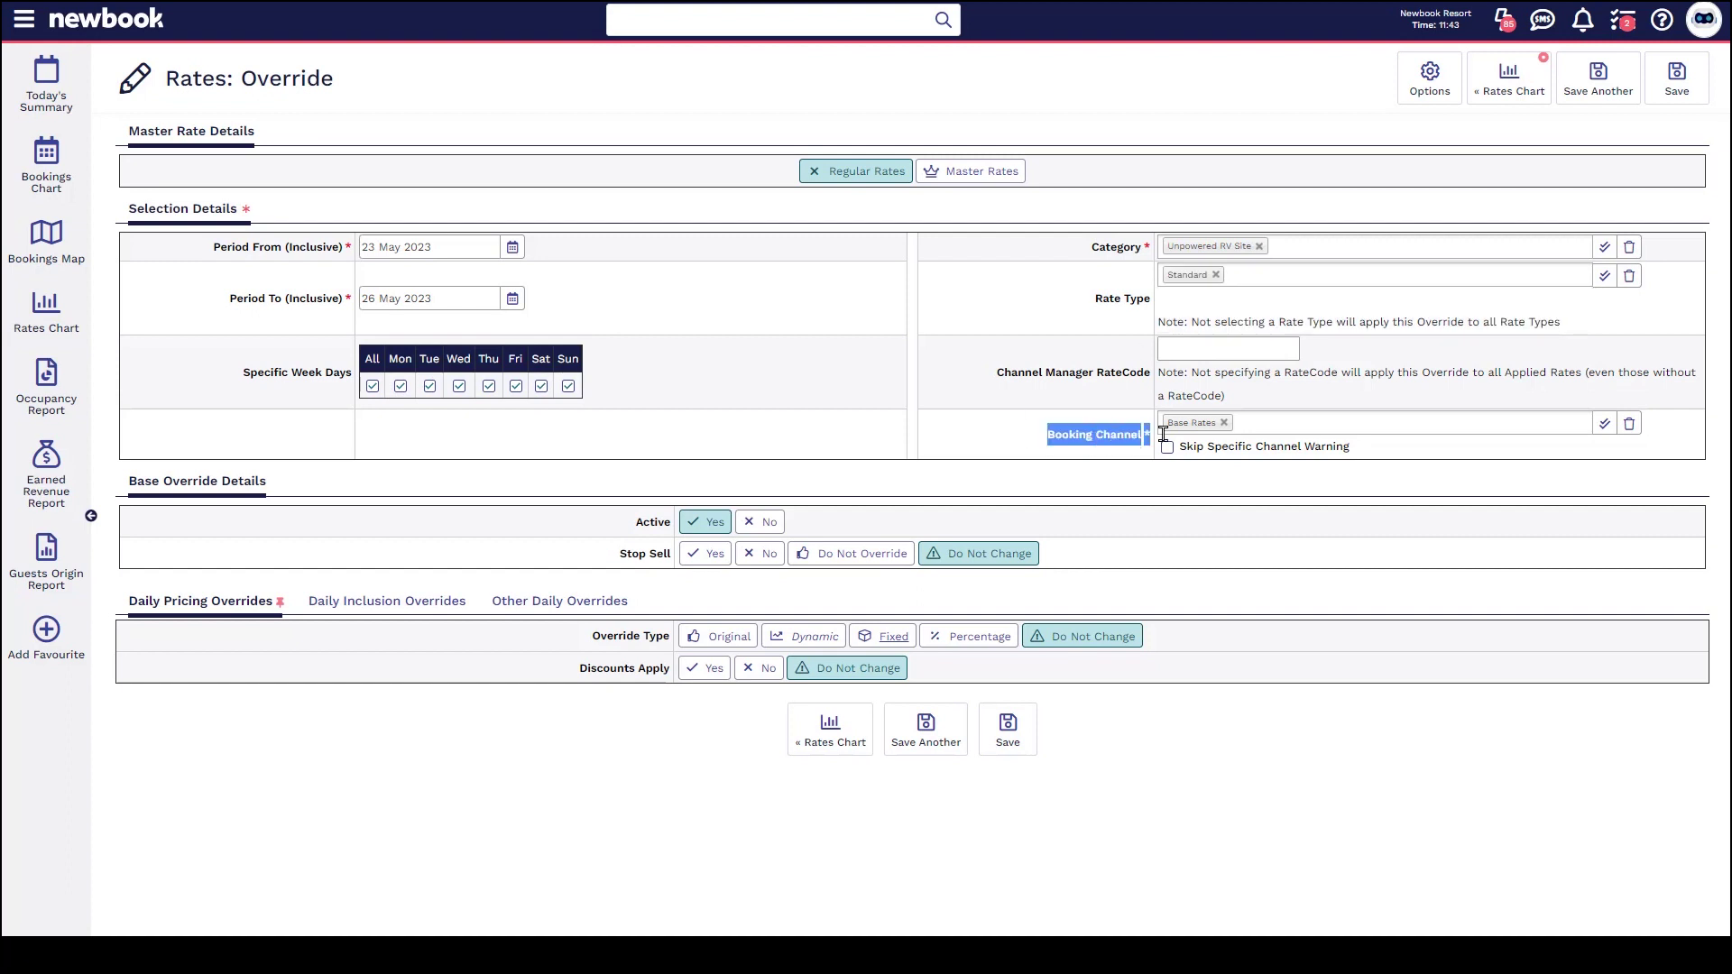
pyautogui.click(1220, 485)
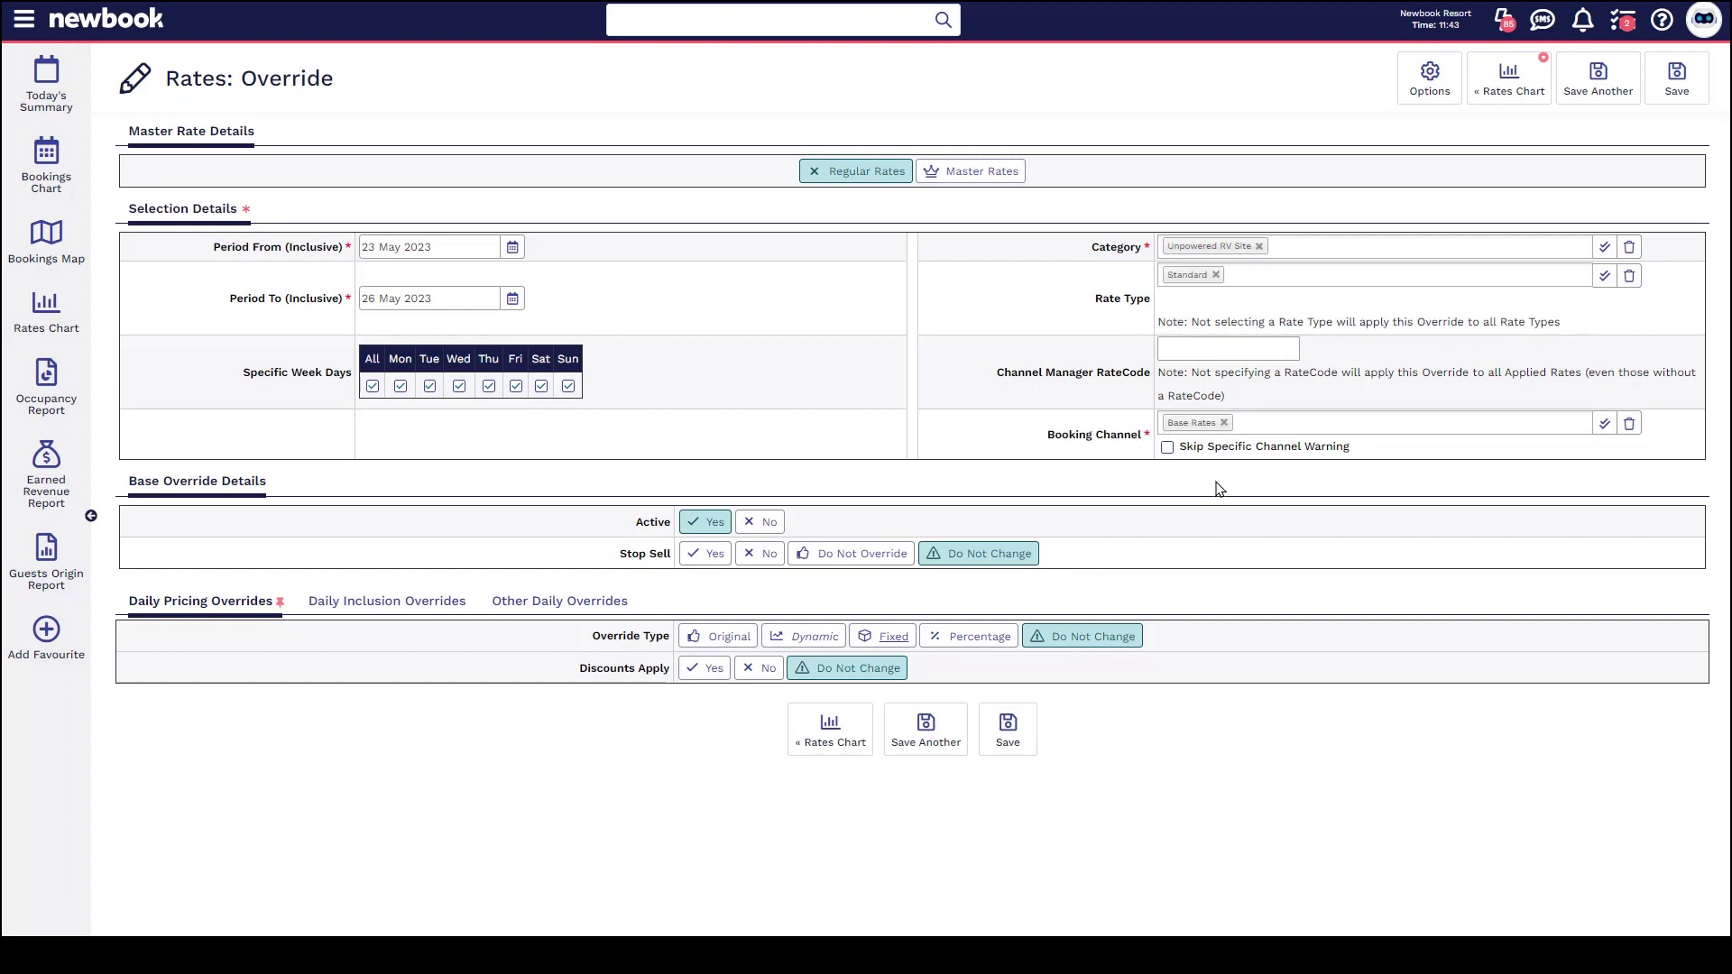
pyautogui.moveTo(617, 553); pyautogui.dragTo(674, 561)
pyautogui.click(624, 568)
pyautogui.click(763, 557)
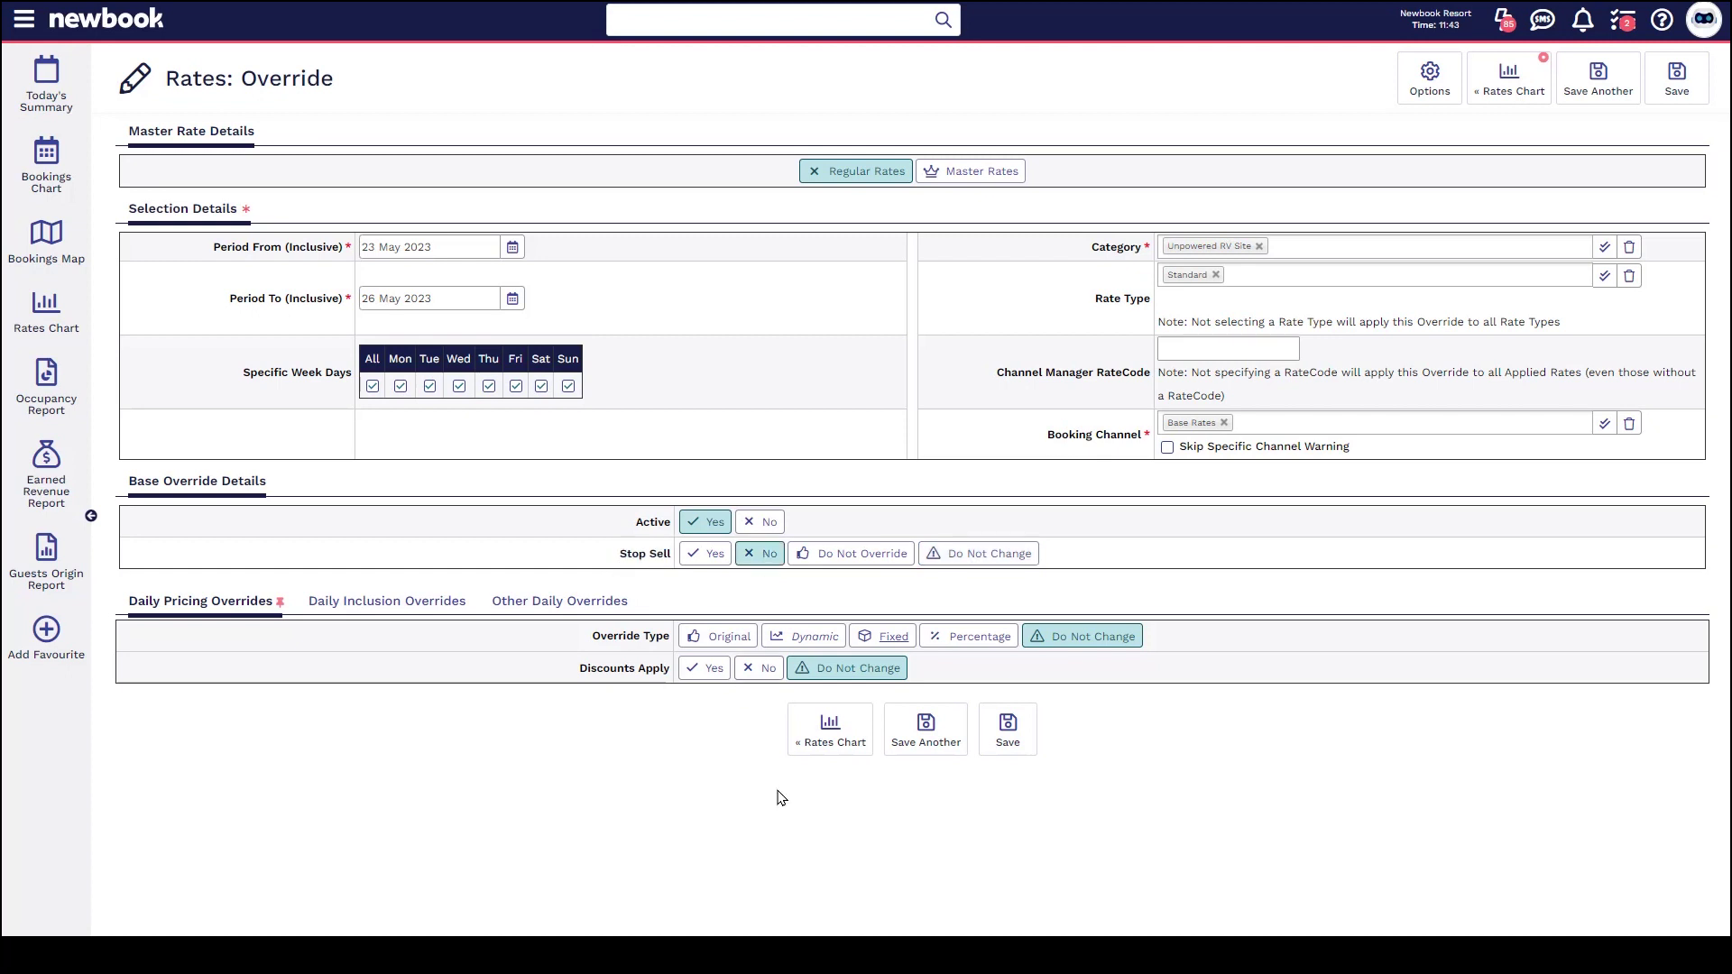
pyautogui.click(1021, 728)
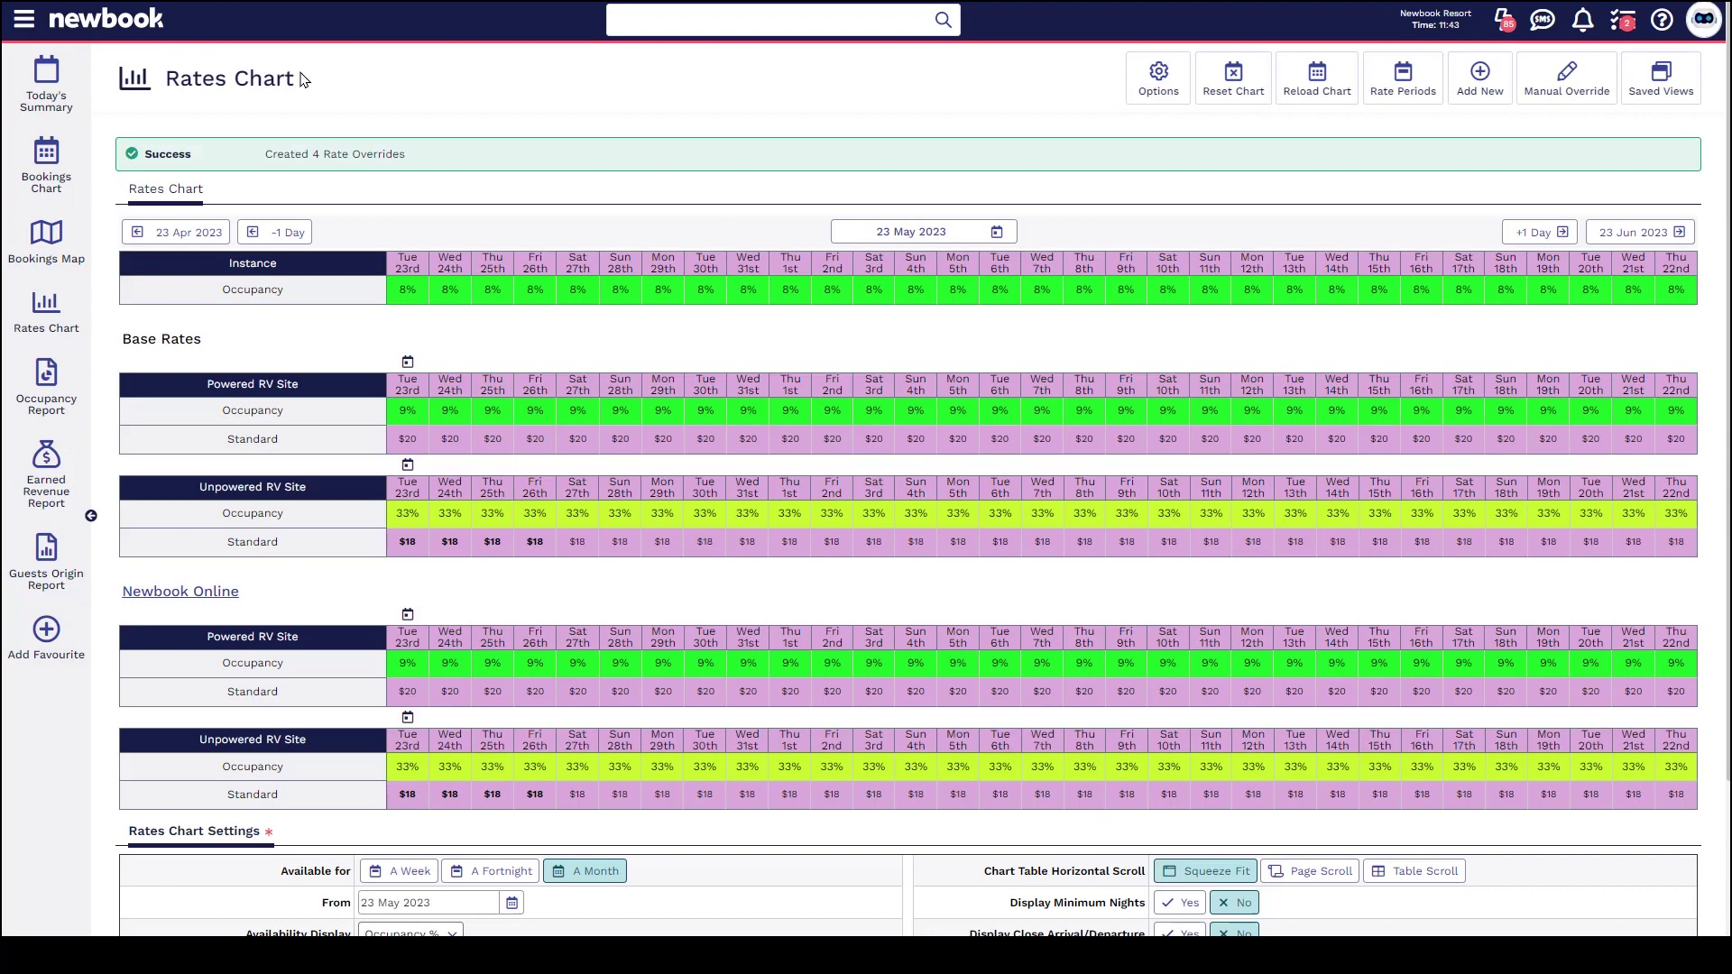
pyautogui.moveTo(143, 153); pyautogui.dragTo(436, 172)
pyautogui.click(437, 171)
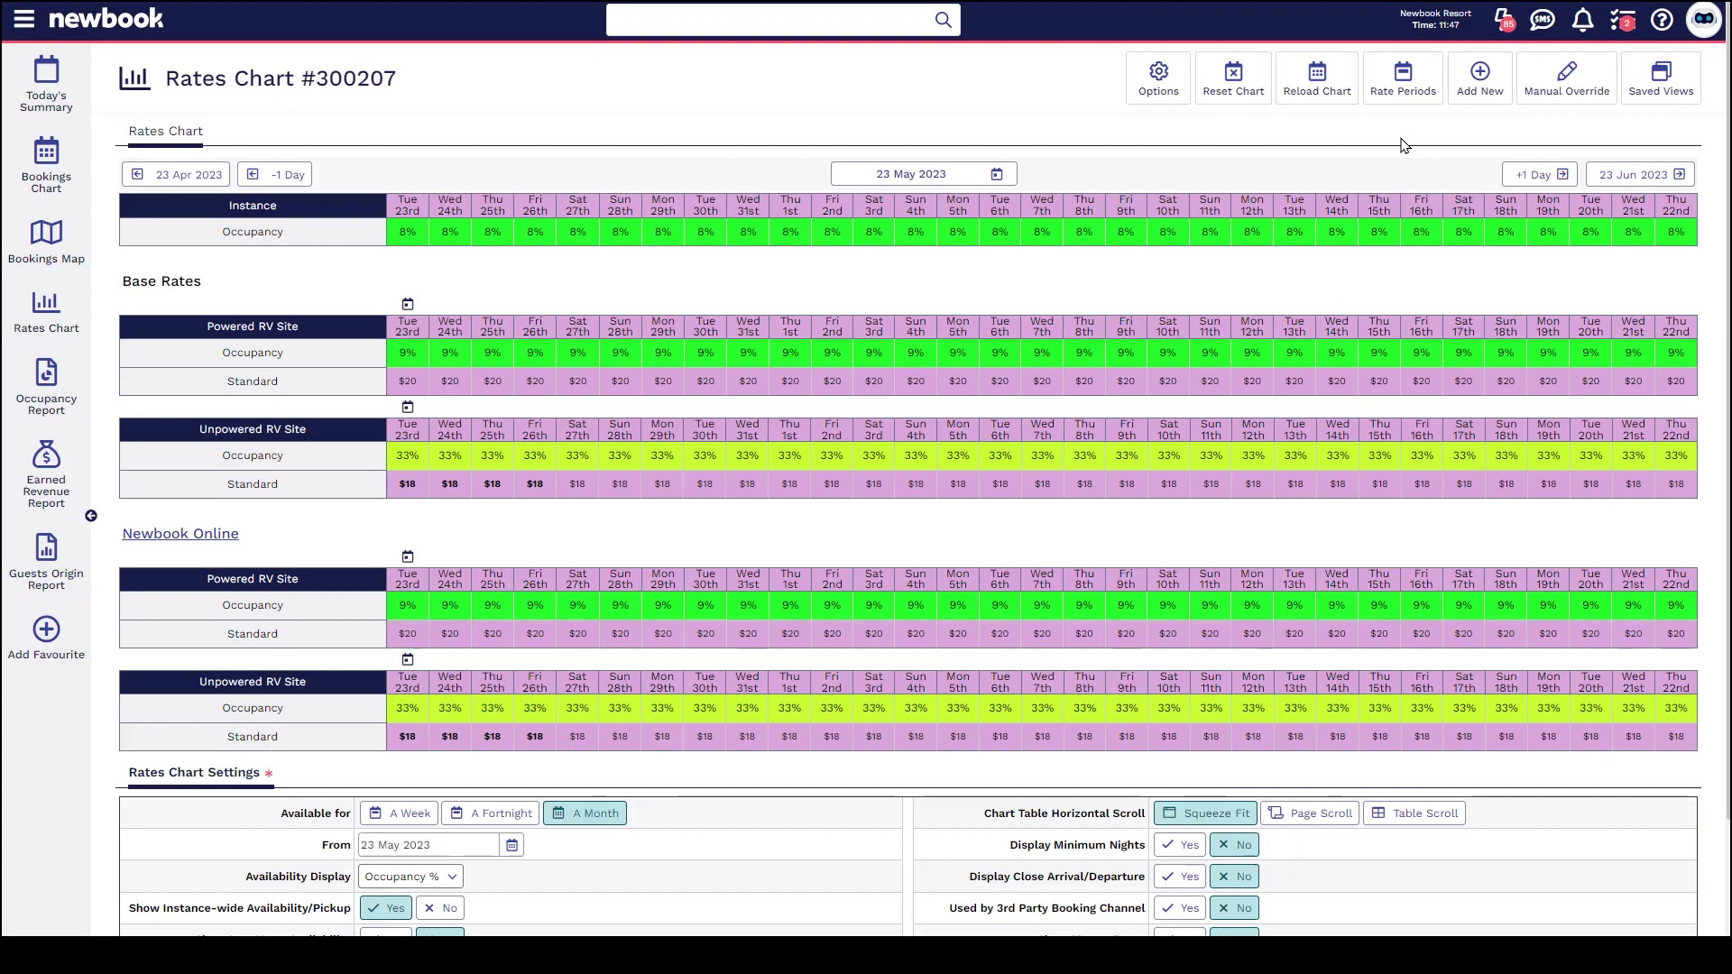
# Step: Start a new override for 26–31 May 2023 on Powered RV Site, Standard rate
pyautogui.click(1472, 74)
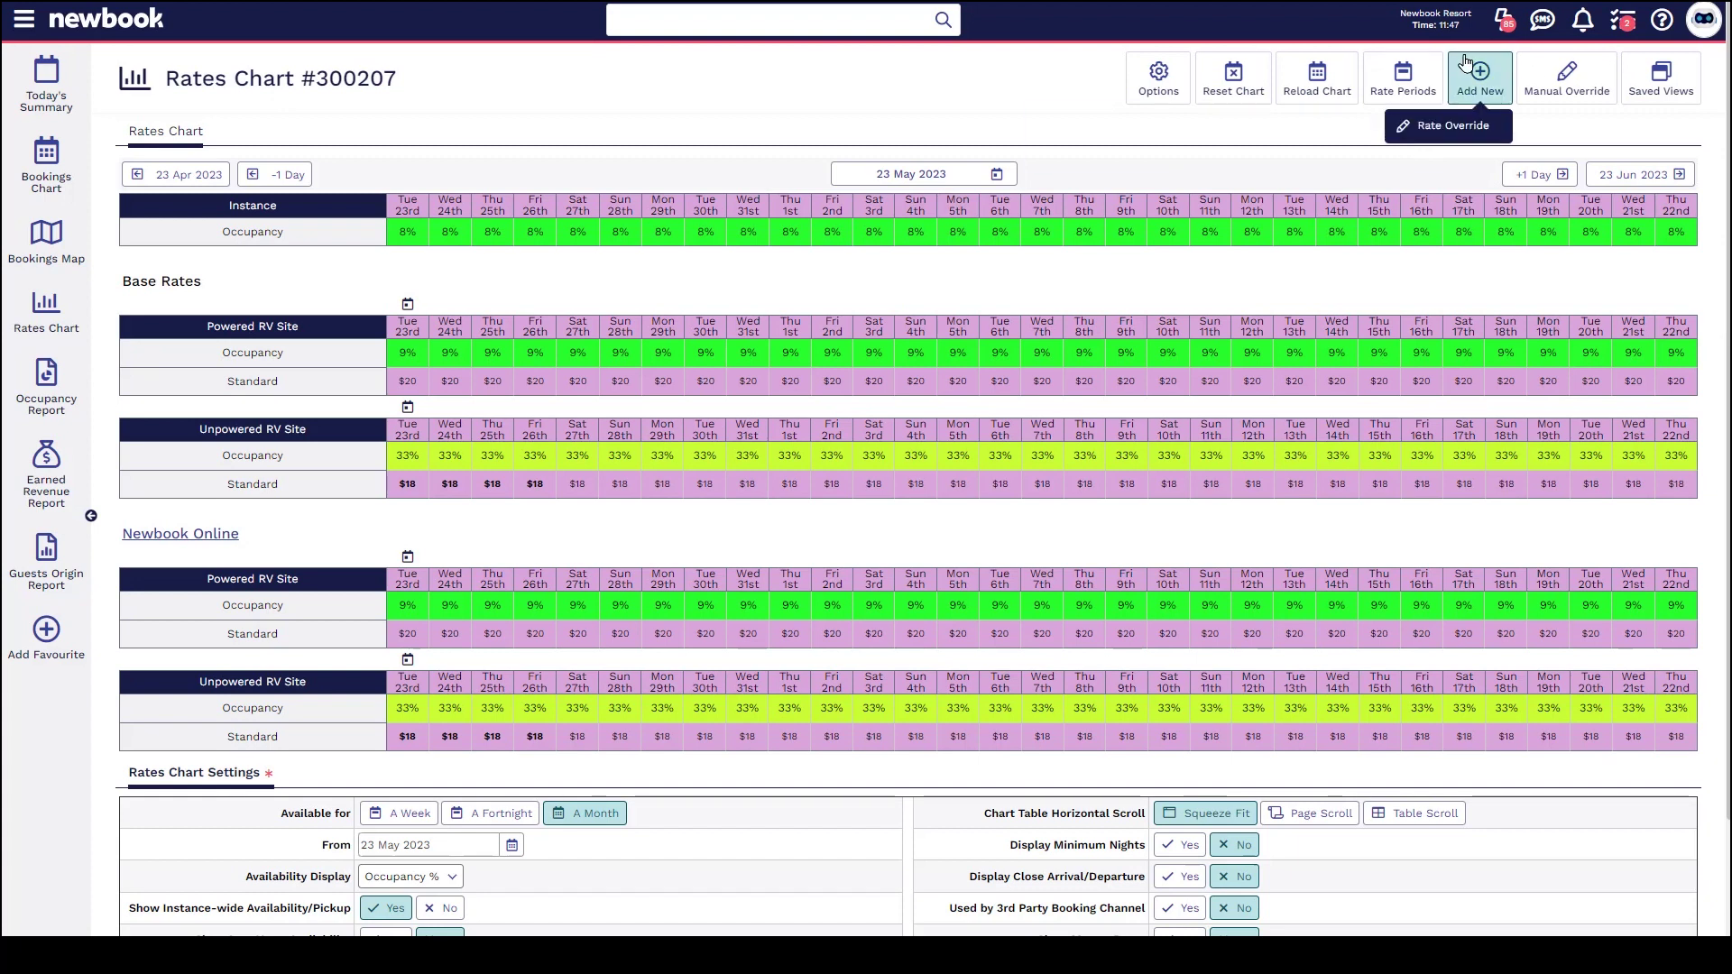
pyautogui.click(1443, 128)
pyautogui.click(435, 248)
pyautogui.click(484, 404)
pyautogui.click(512, 297)
pyautogui.click(429, 478)
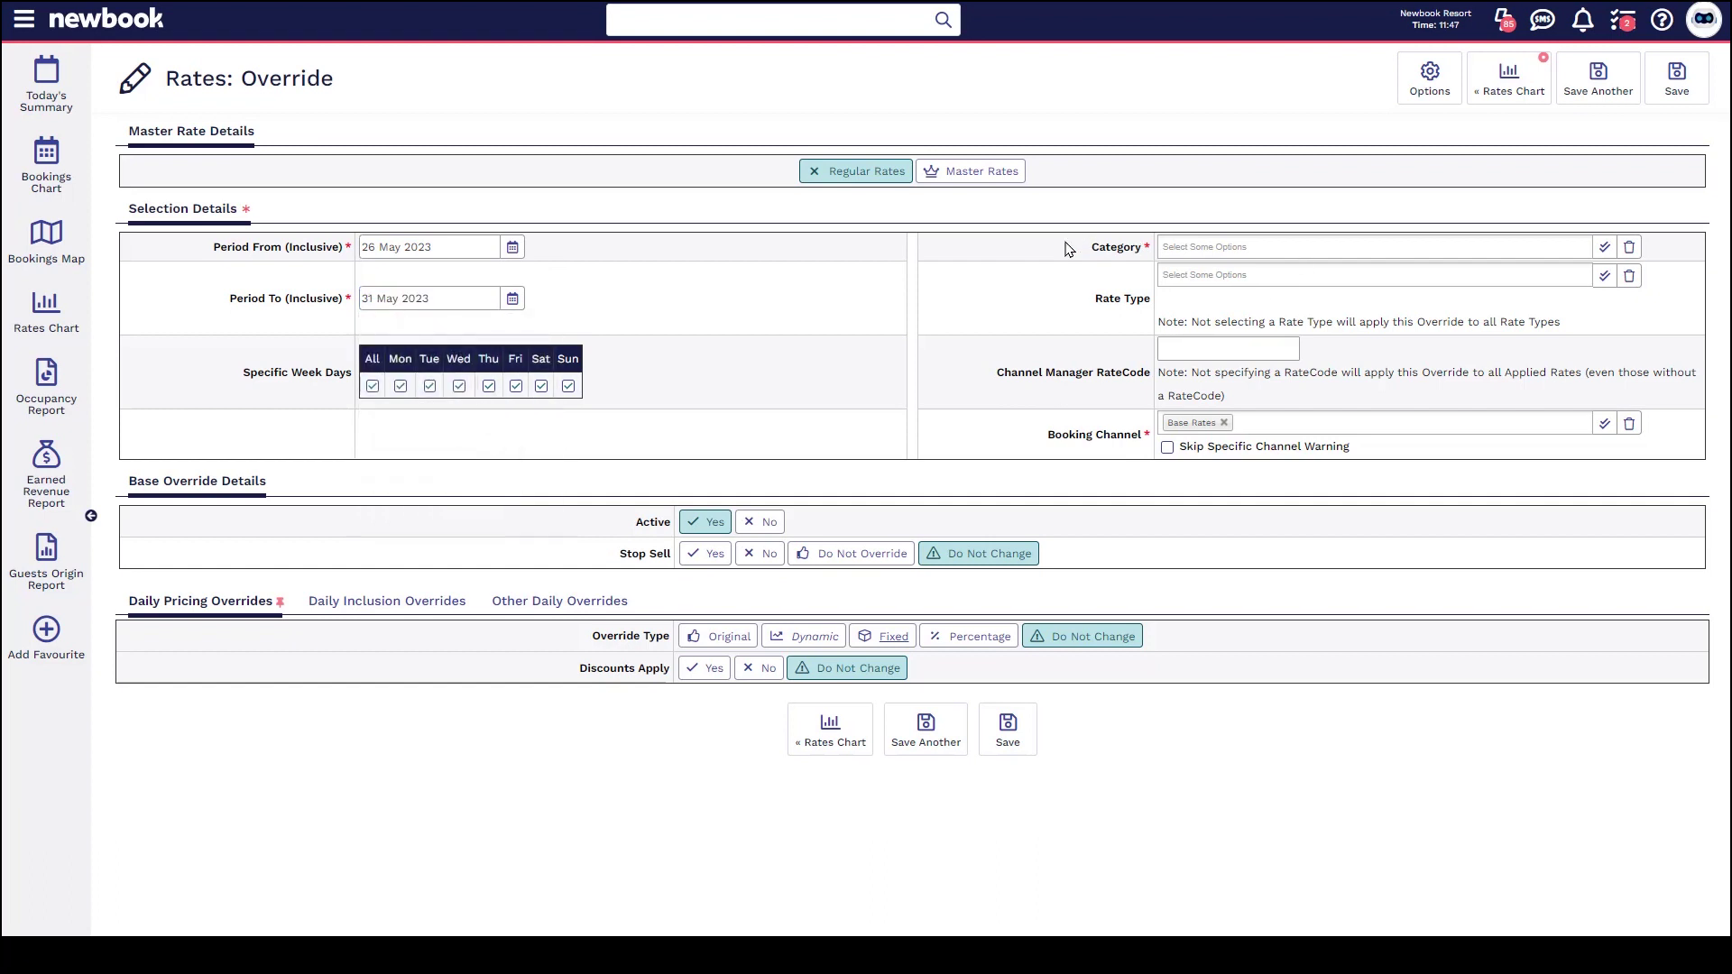
pyautogui.click(1165, 247)
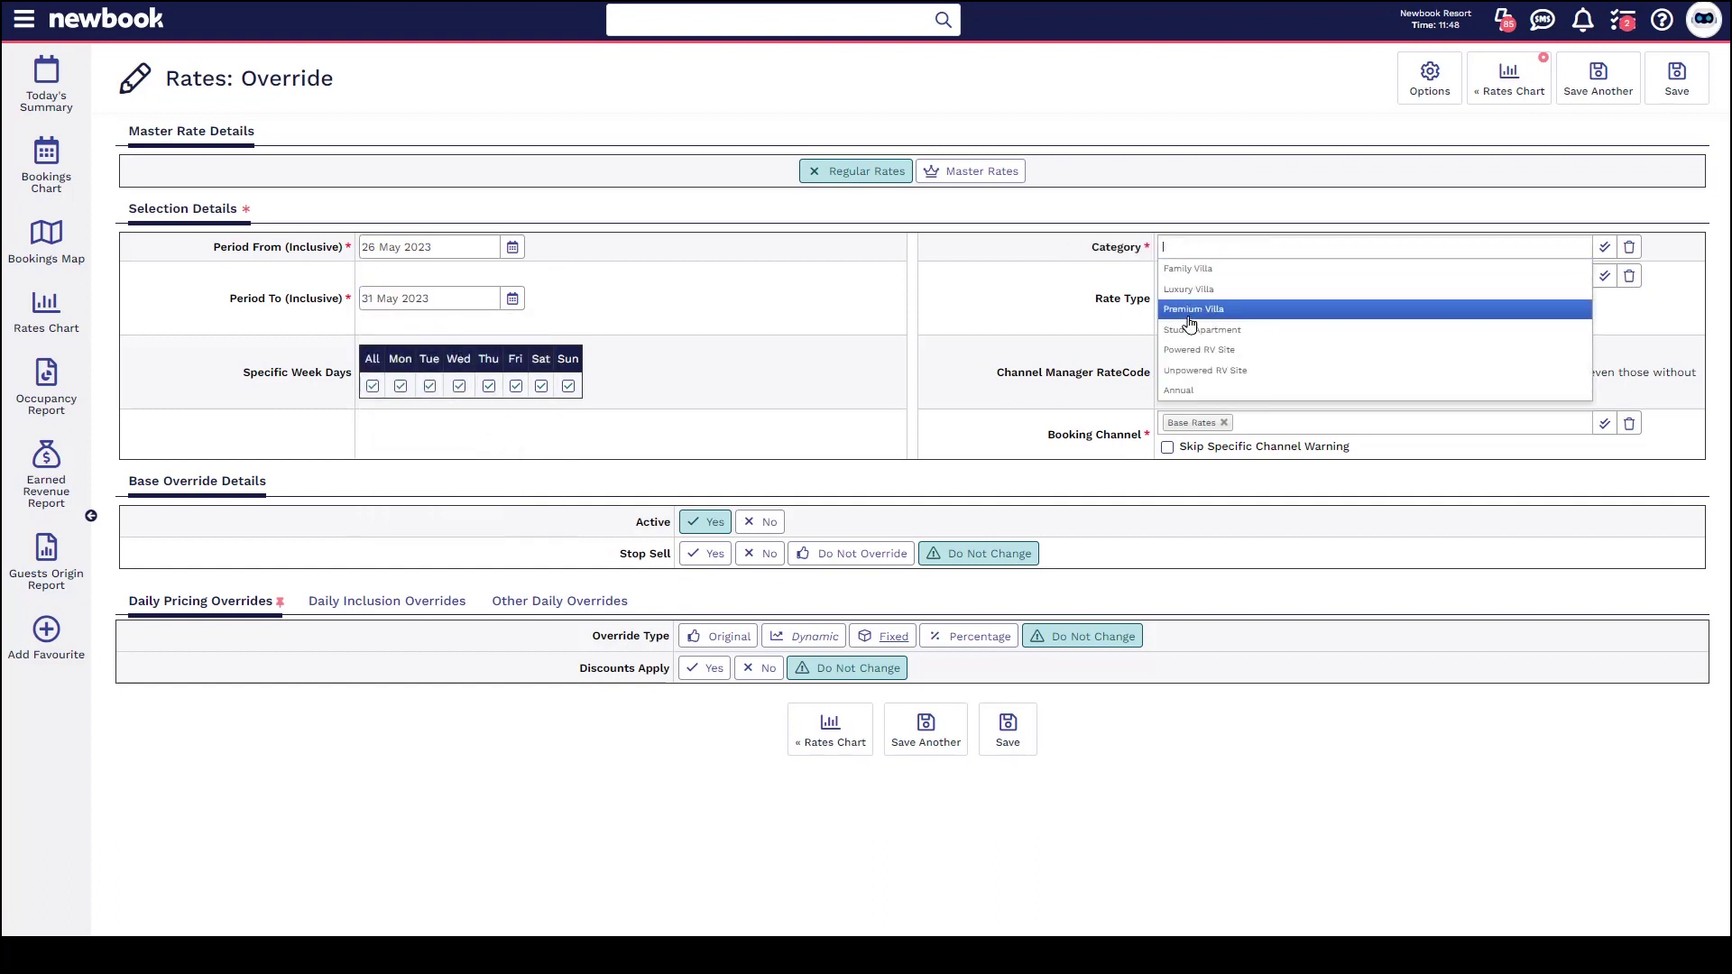
pyautogui.click(1200, 350)
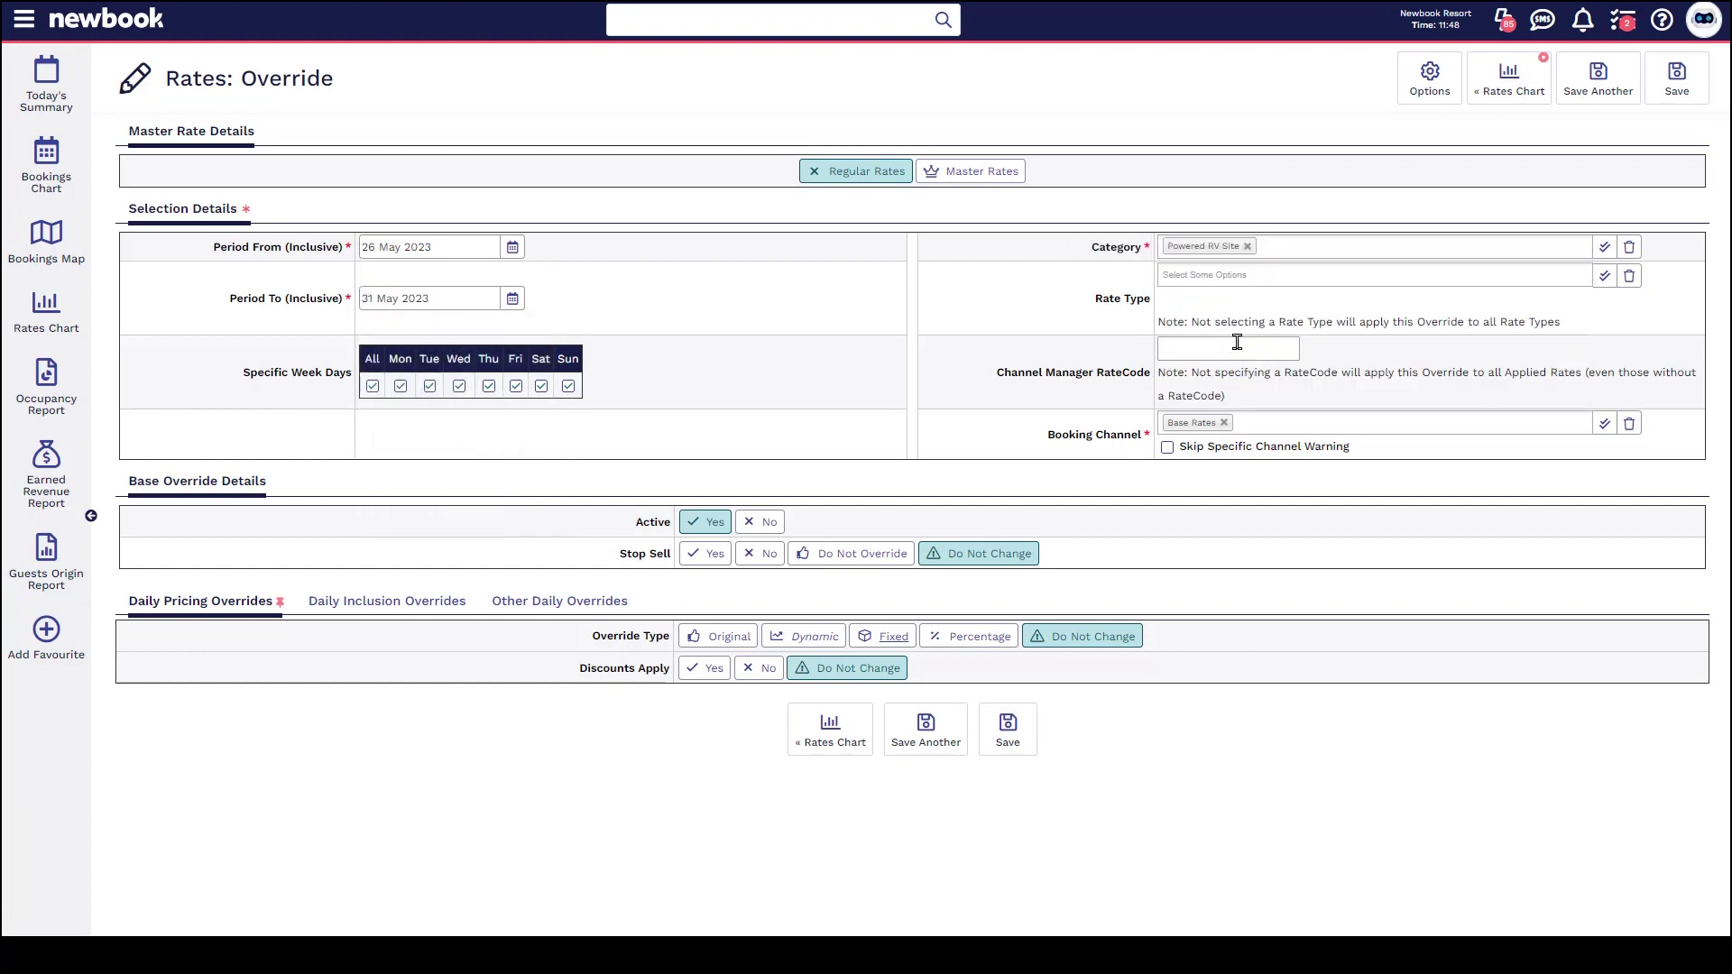
pyautogui.click(1197, 275)
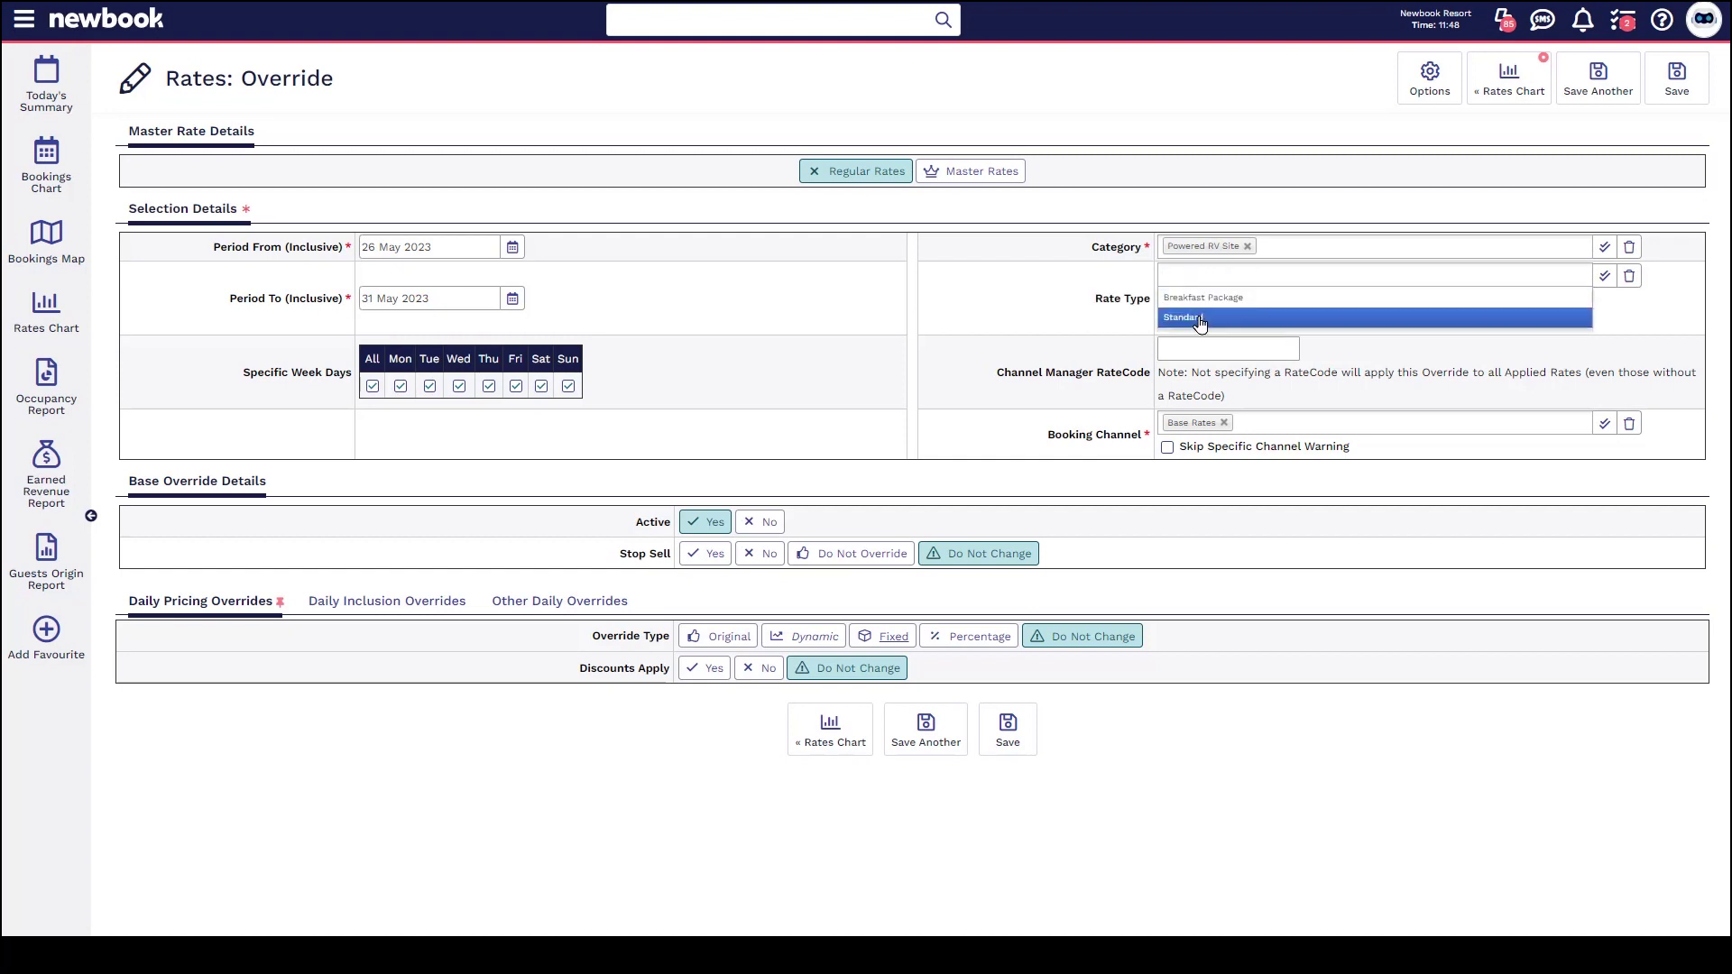
pyautogui.click(1199, 311)
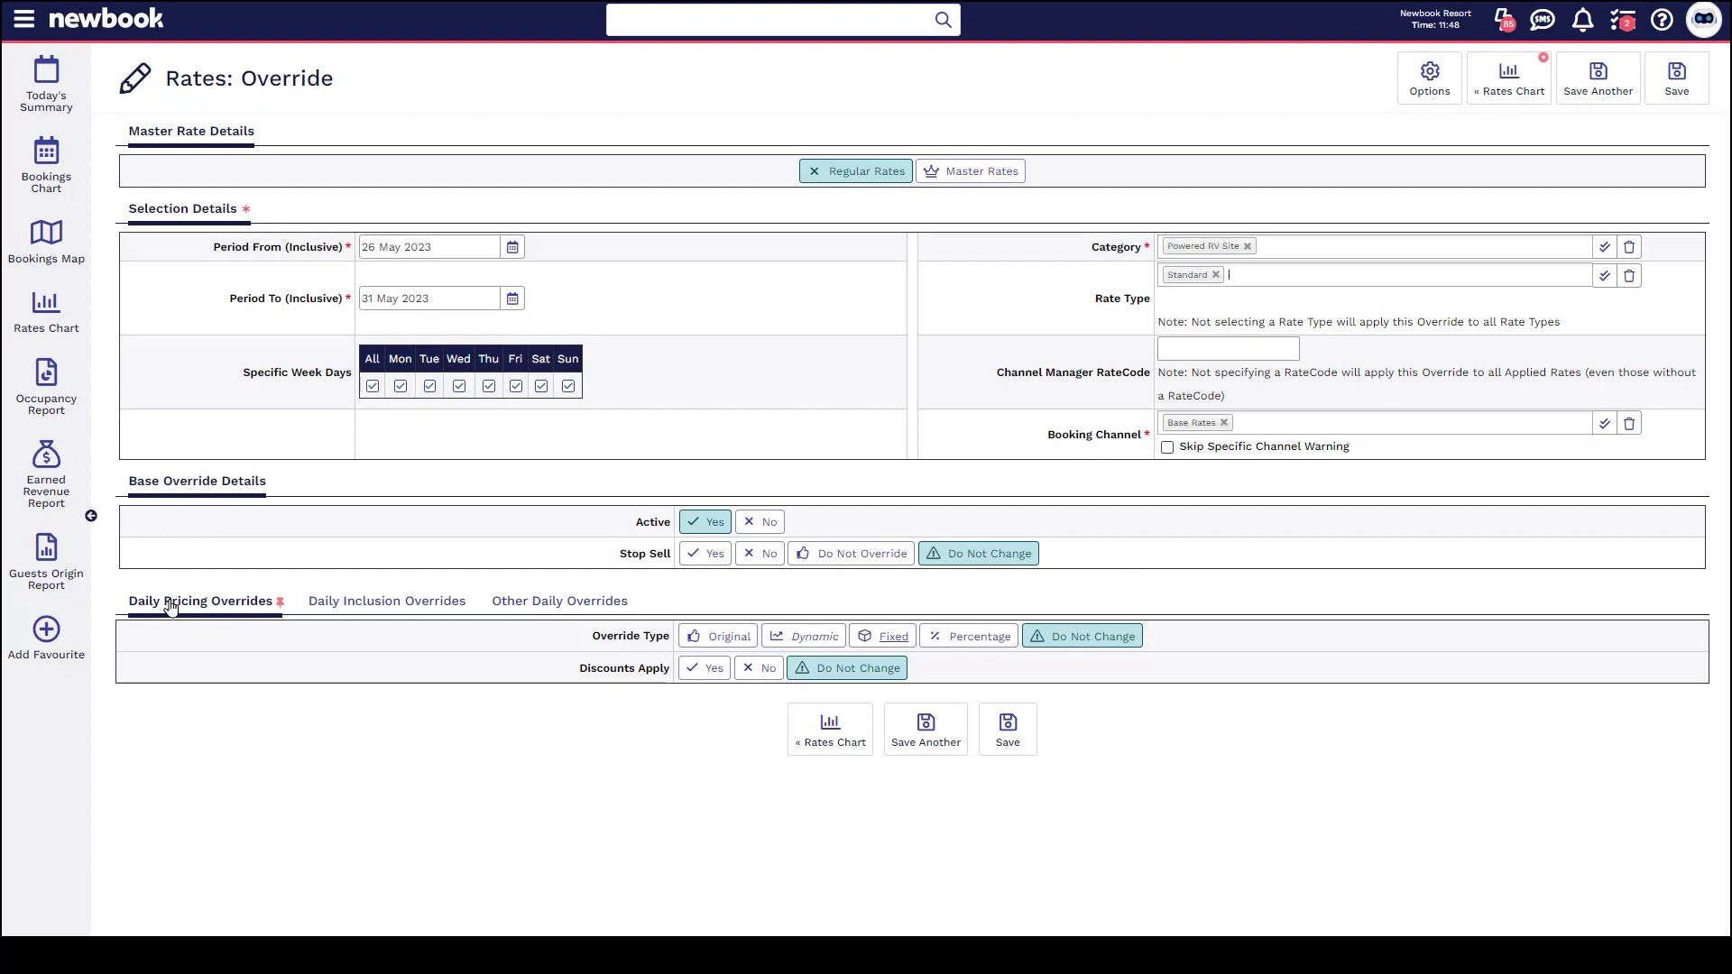
# Step: Make the override a 15% percentage increase and save it
pyautogui.moveTo(591, 637); pyautogui.dragTo(672, 648)
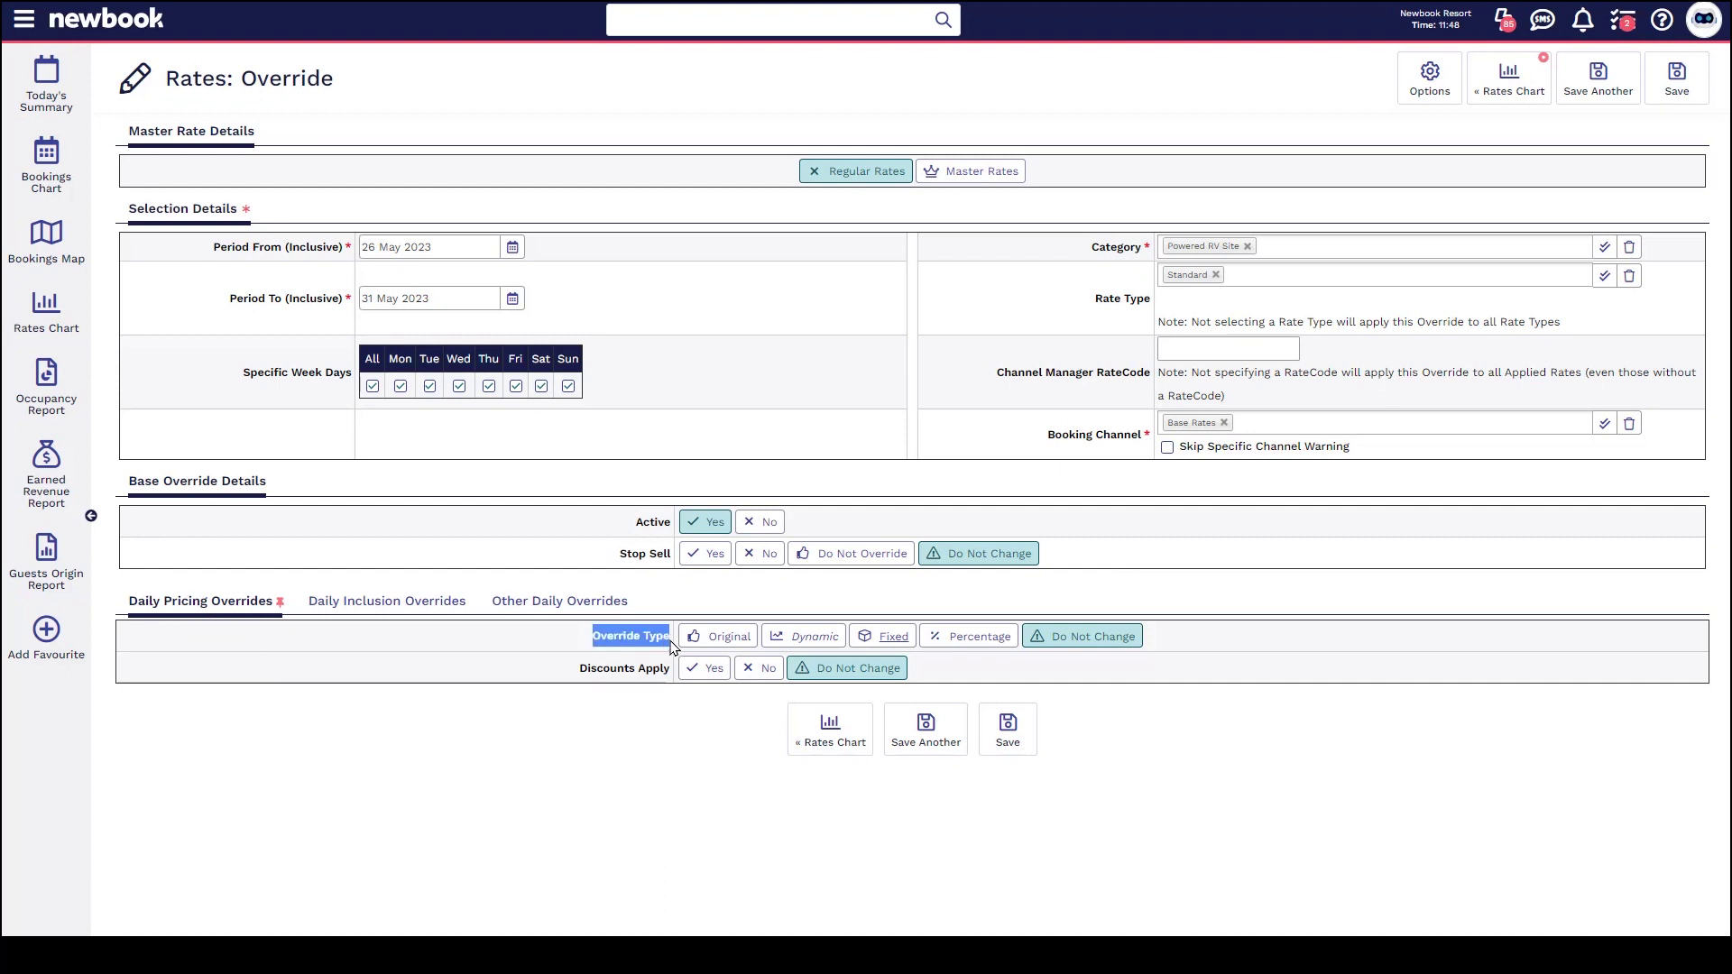
pyautogui.click(954, 644)
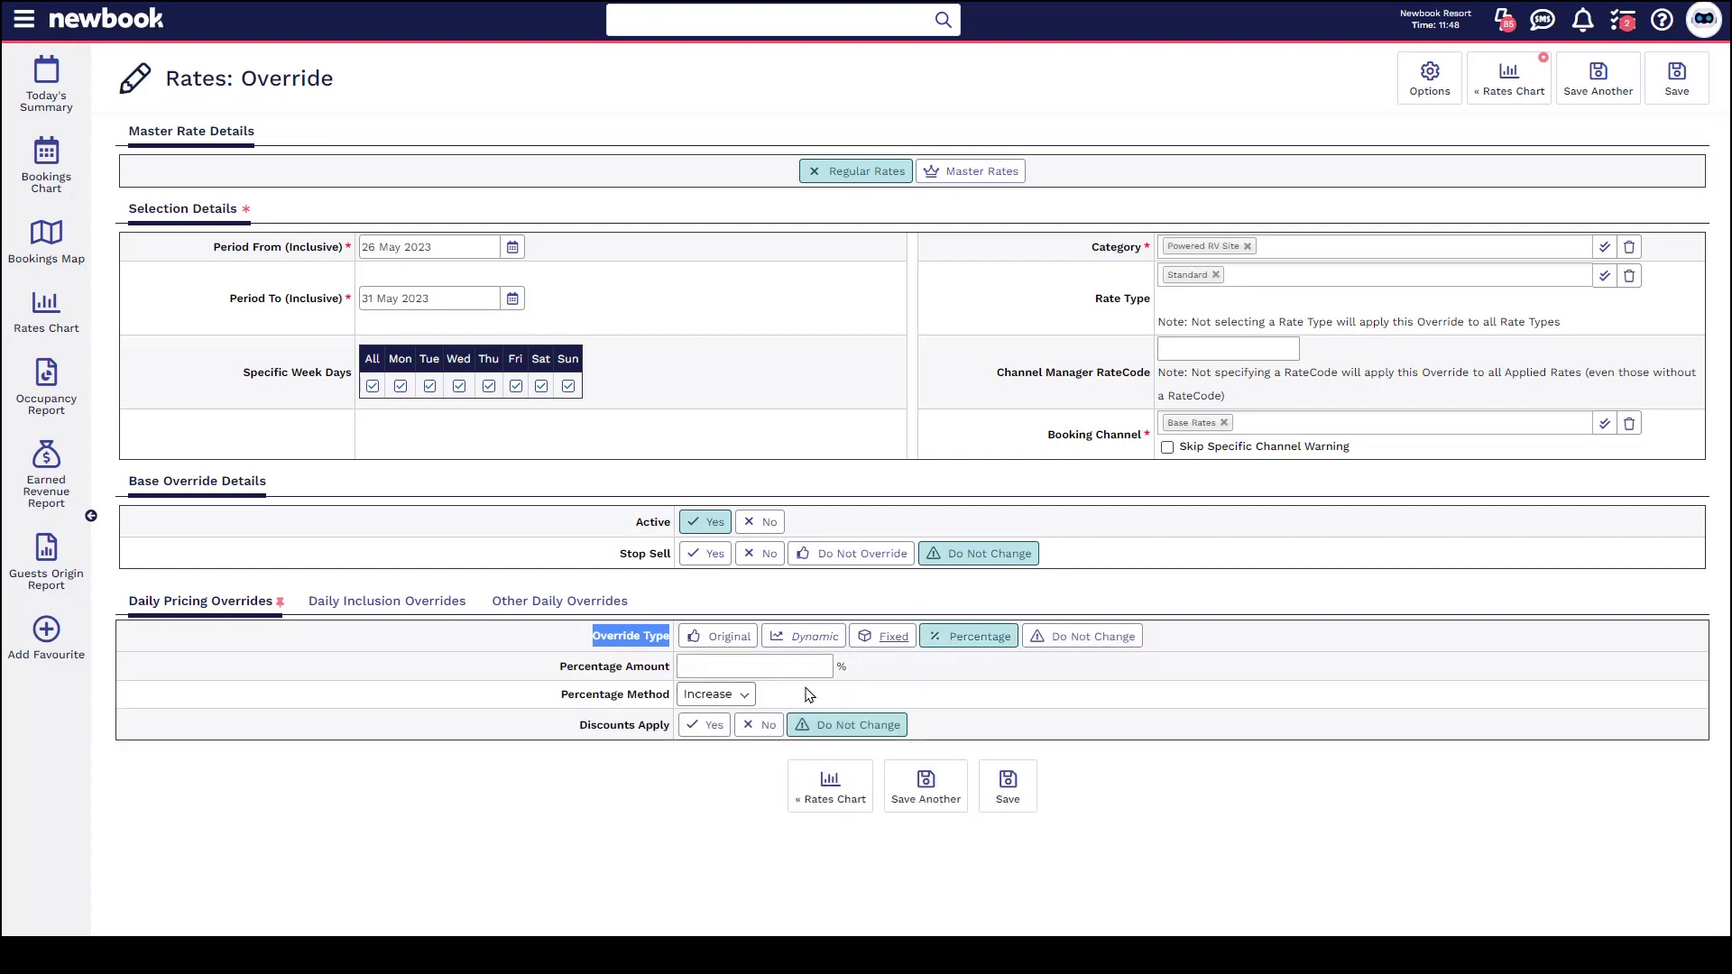
pyautogui.click(742, 696)
pyautogui.click(974, 691)
pyautogui.click(893, 645)
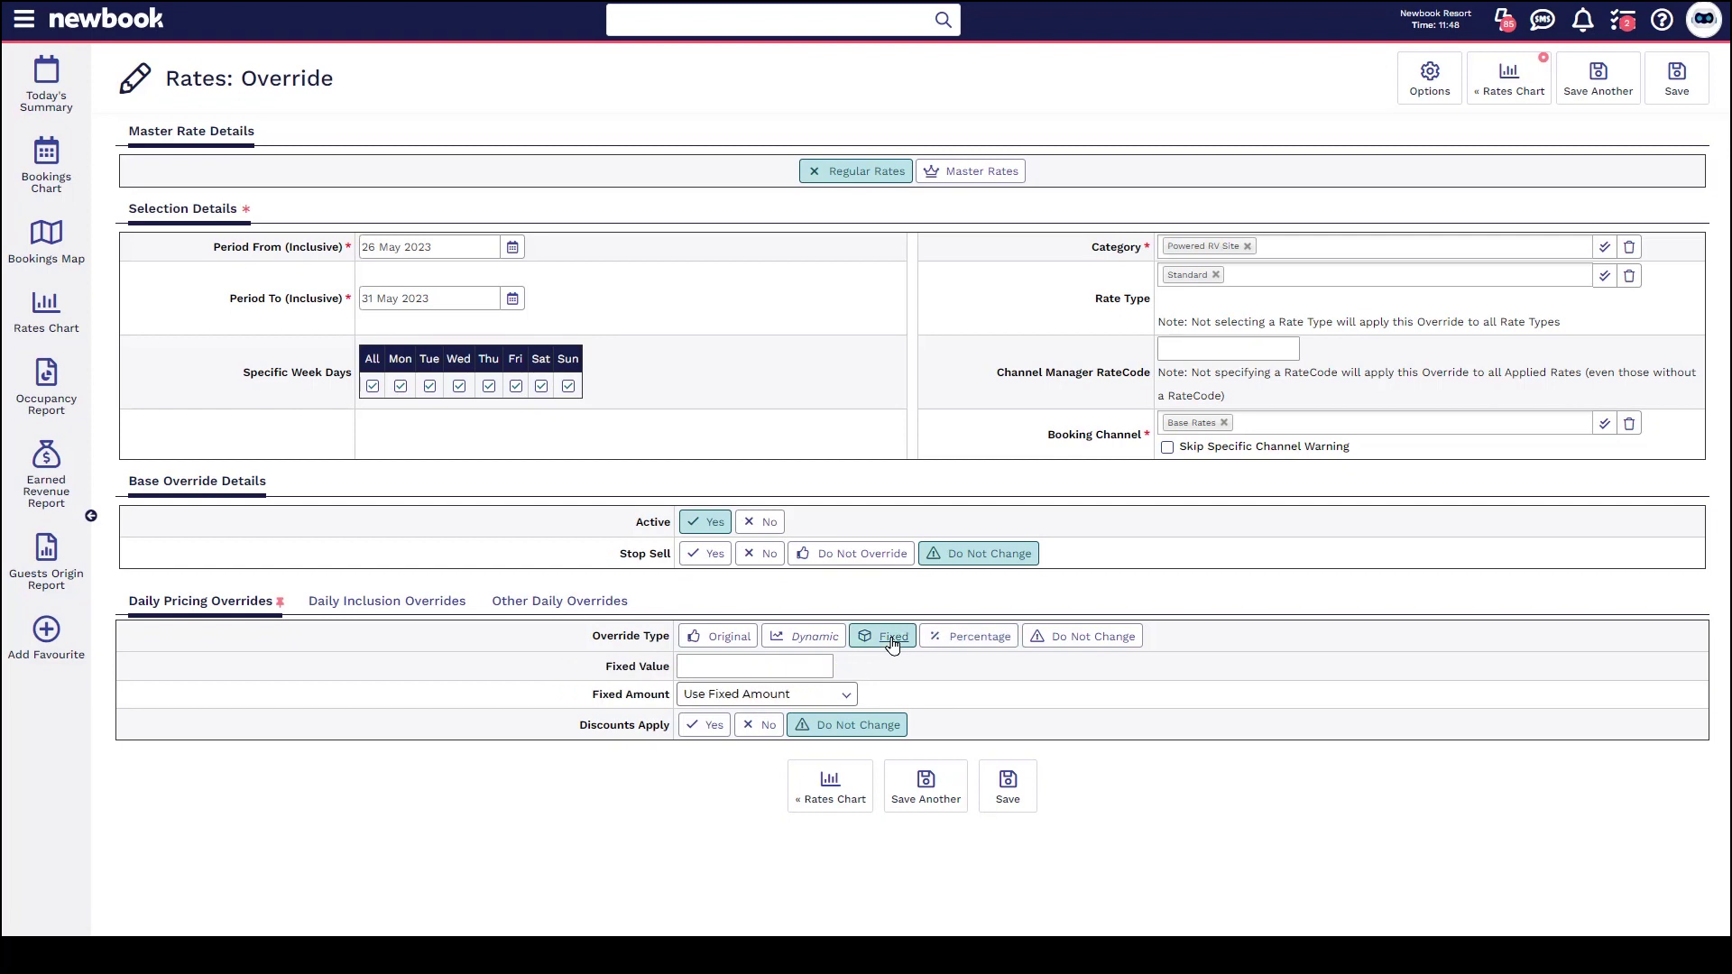
pyautogui.click(847, 694)
pyautogui.click(893, 707)
pyautogui.click(956, 642)
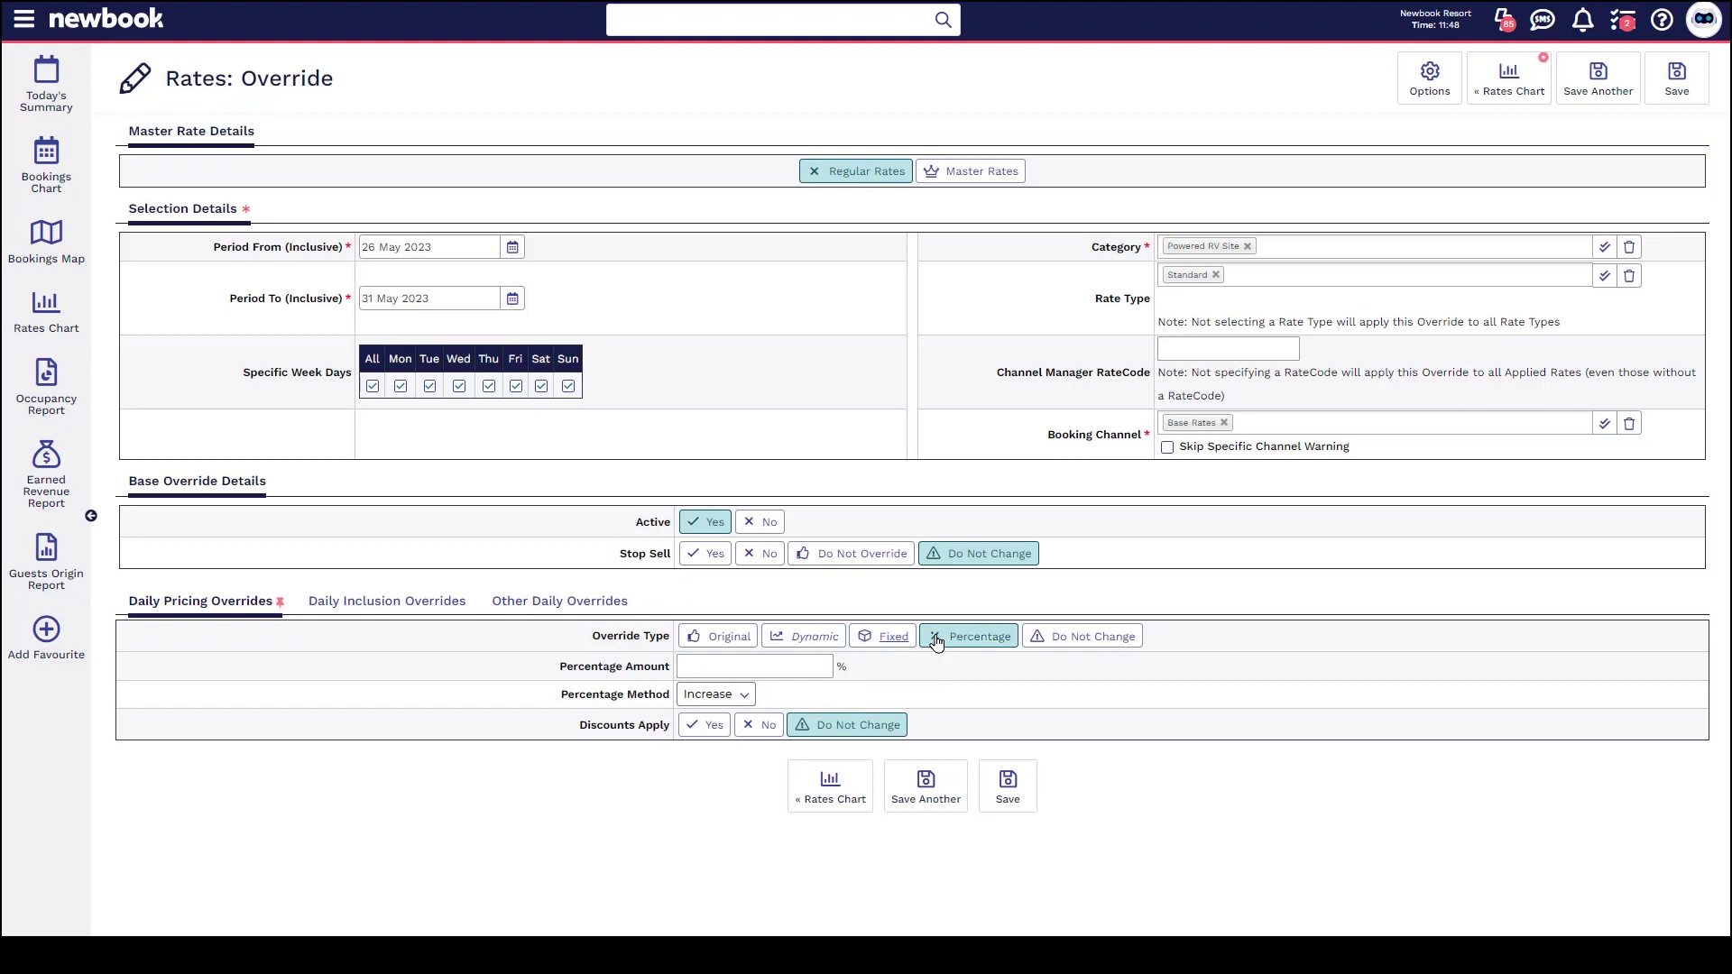
pyautogui.click(751, 669)
pyautogui.click(1010, 787)
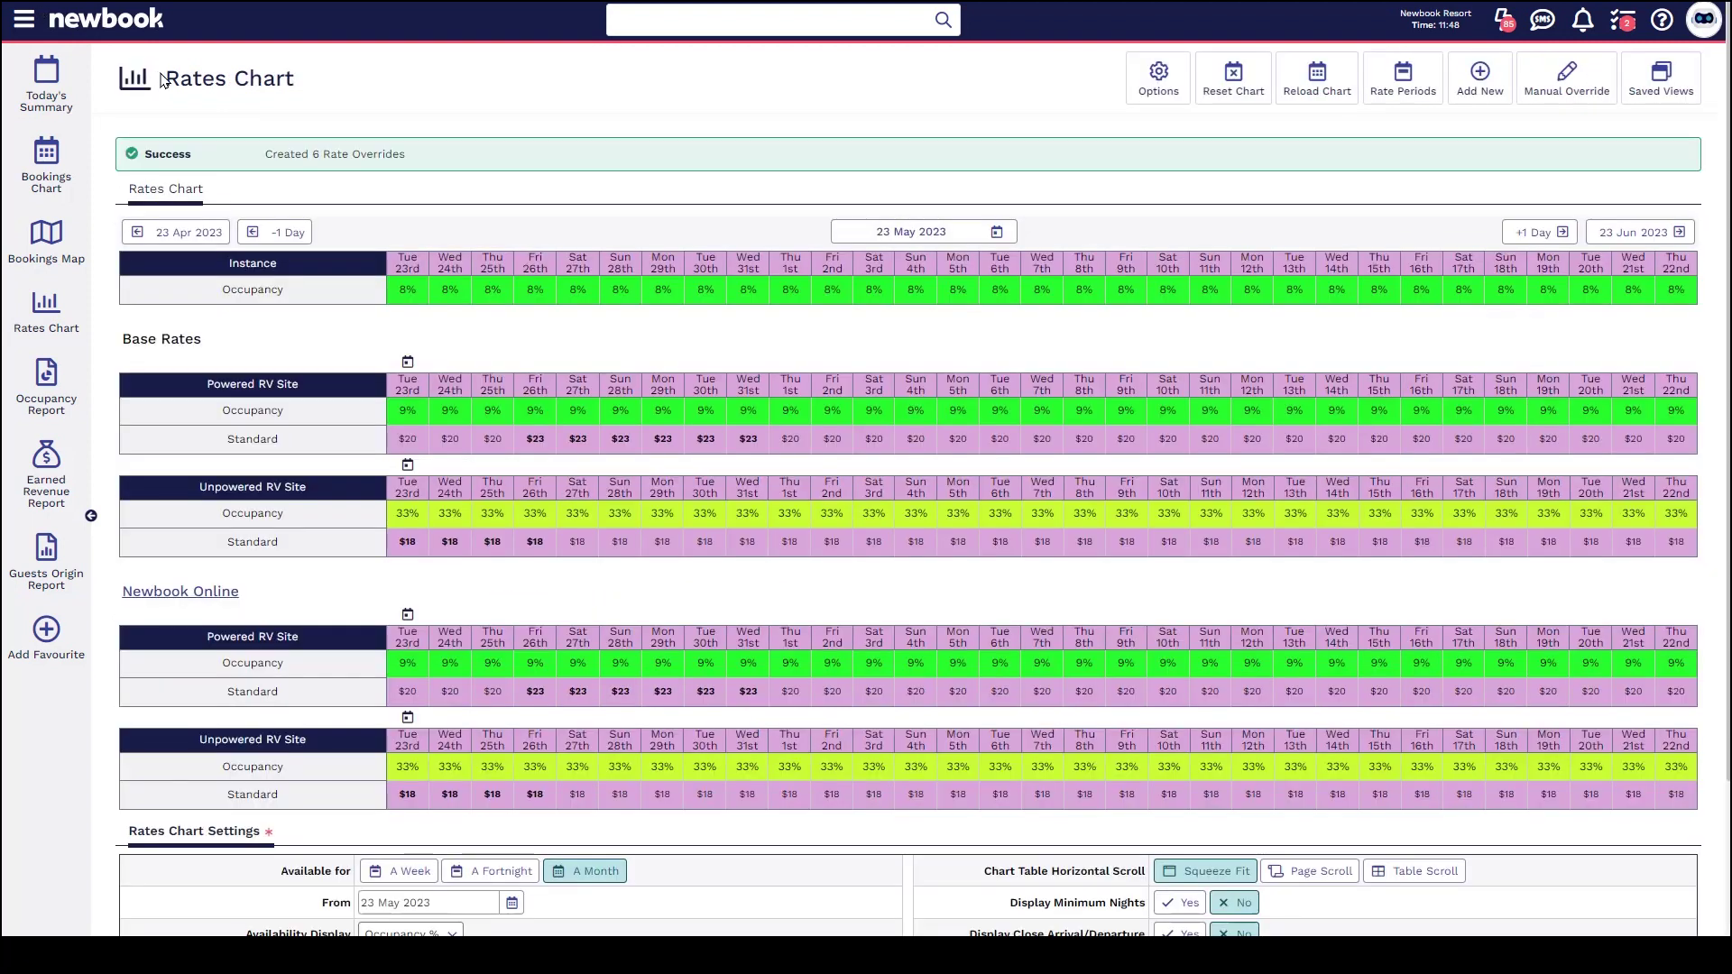
pyautogui.moveTo(162, 79); pyautogui.dragTo(324, 85)
pyautogui.moveTo(259, 158); pyautogui.dragTo(428, 165)
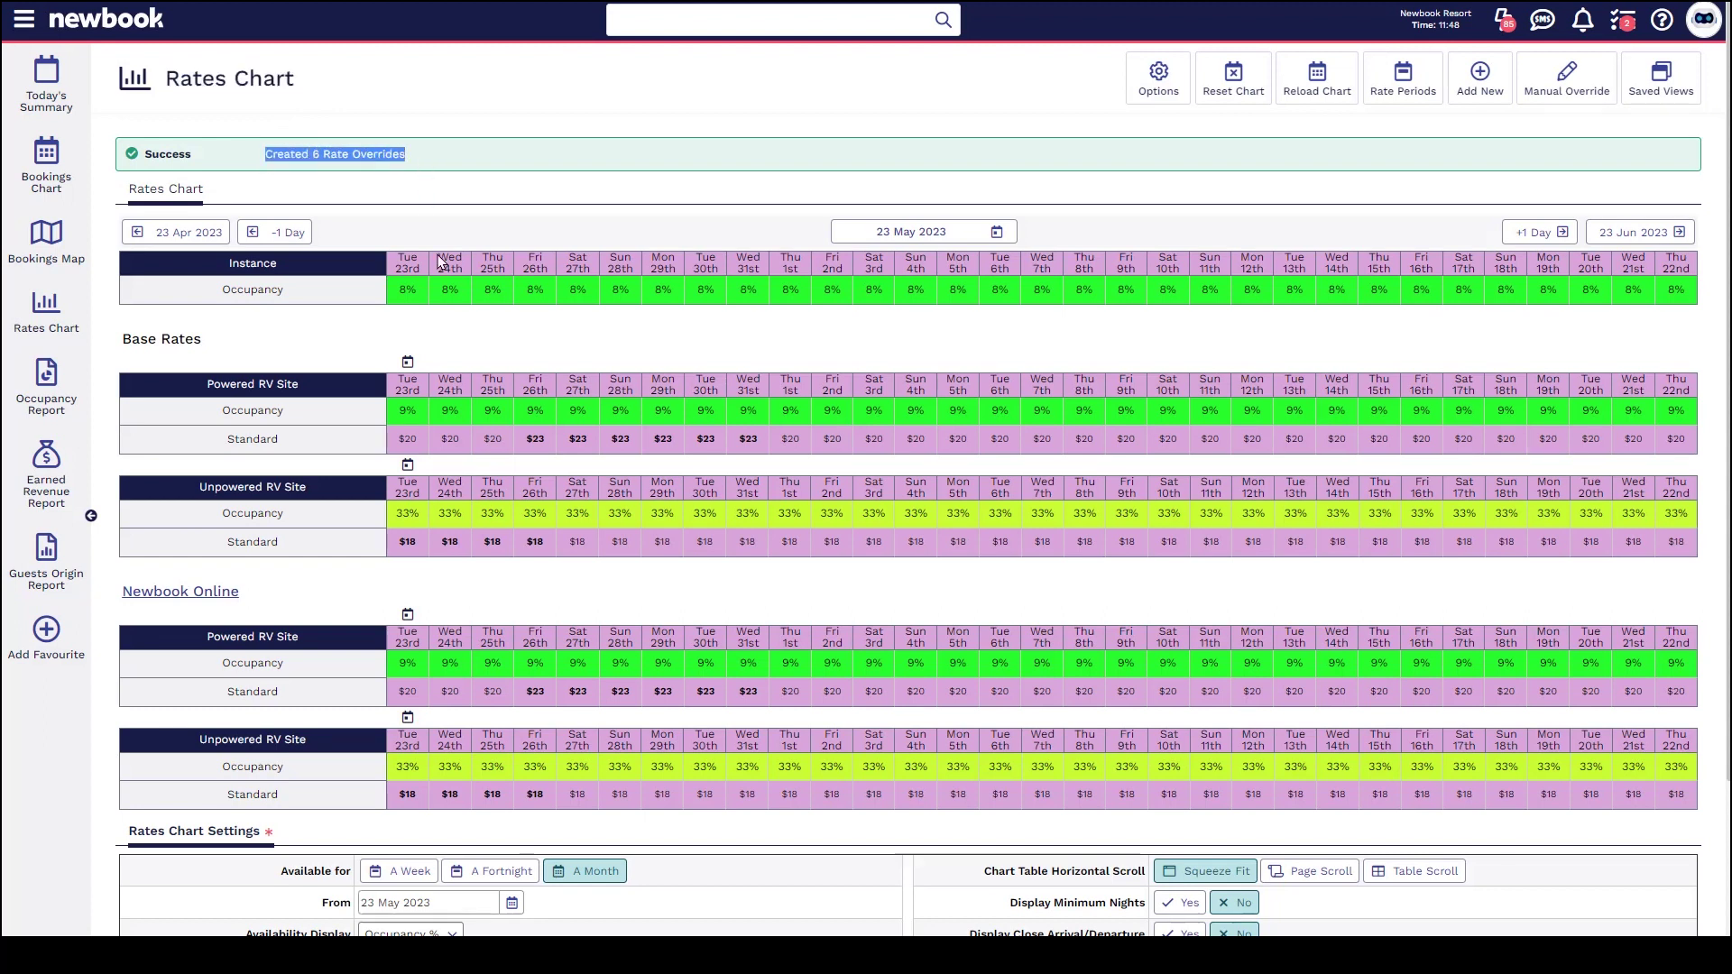
pyautogui.moveTo(541, 451)
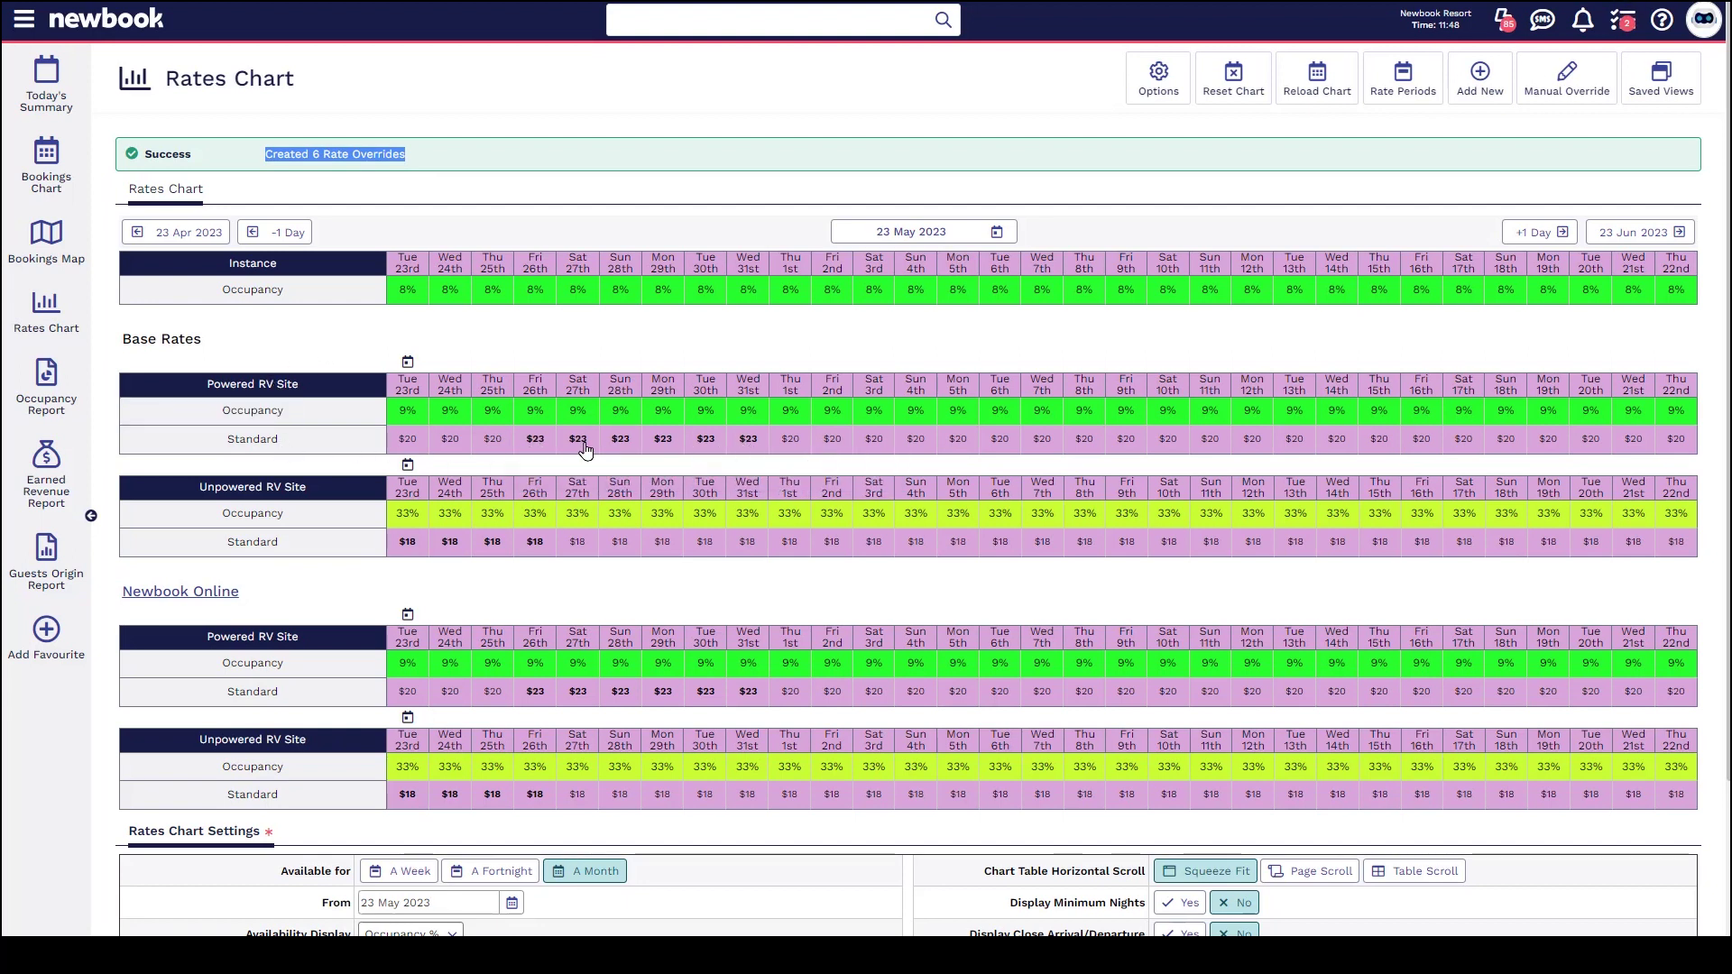
# Step: Open the Fri 26th $23 rate details and check its 15.00 percentage amount
pyautogui.doubleClick(535, 440)
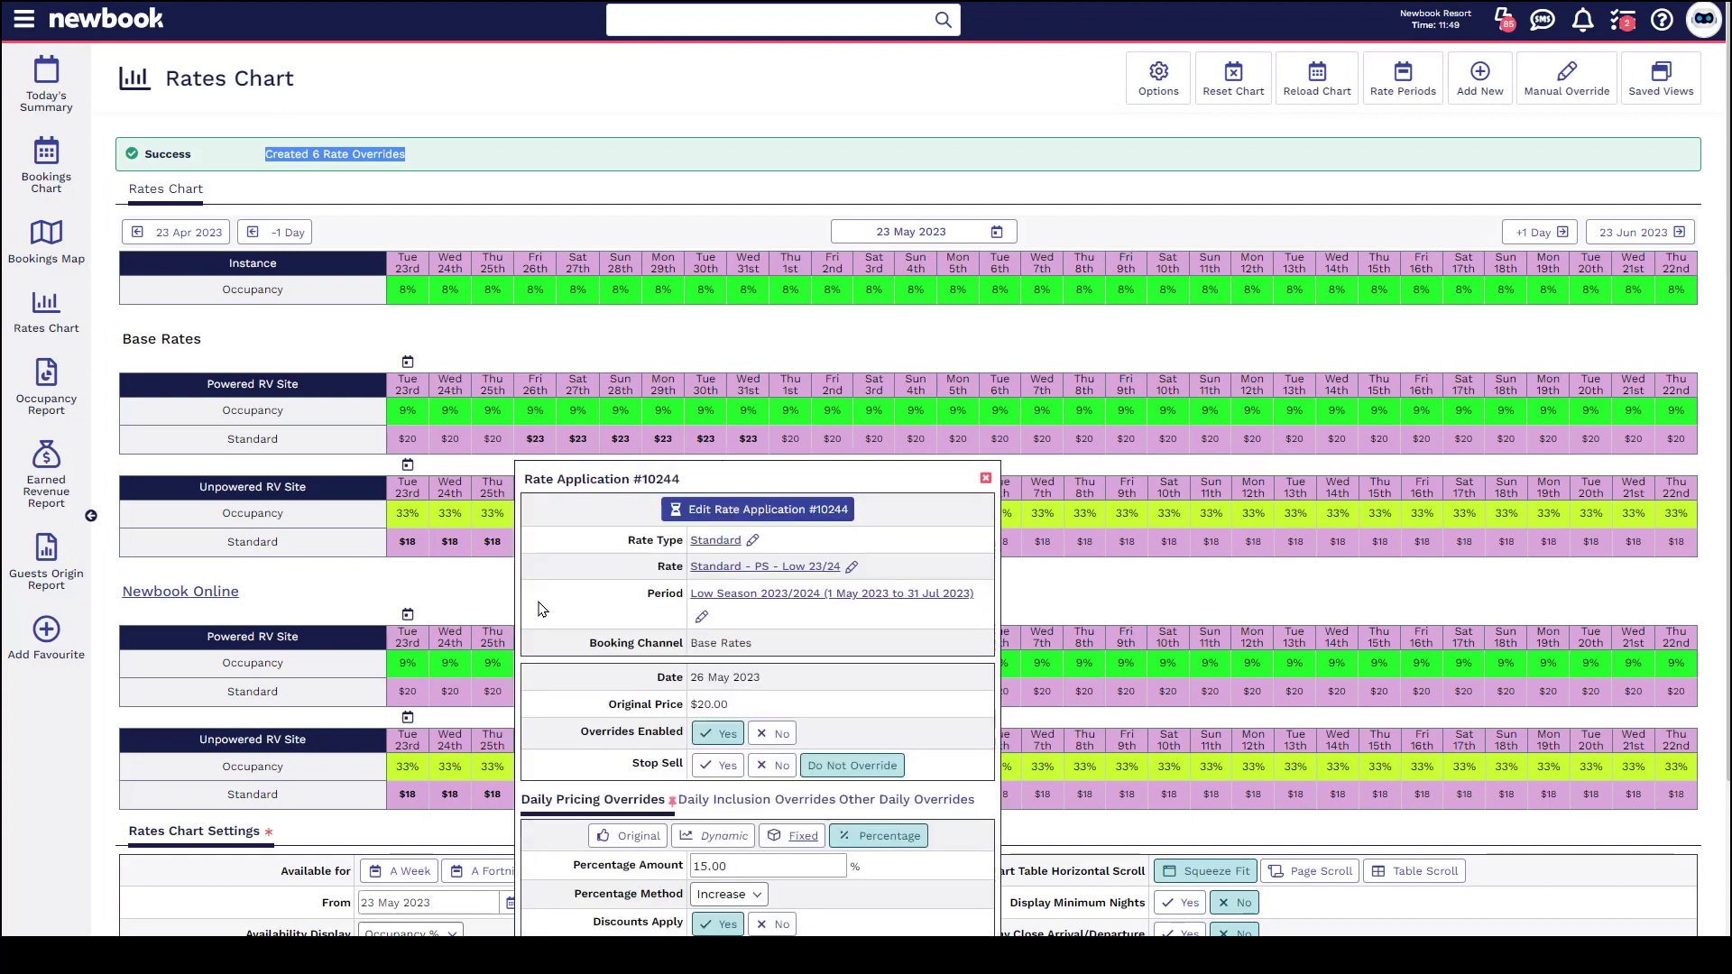
pyautogui.scroll(-3, 541, 767)
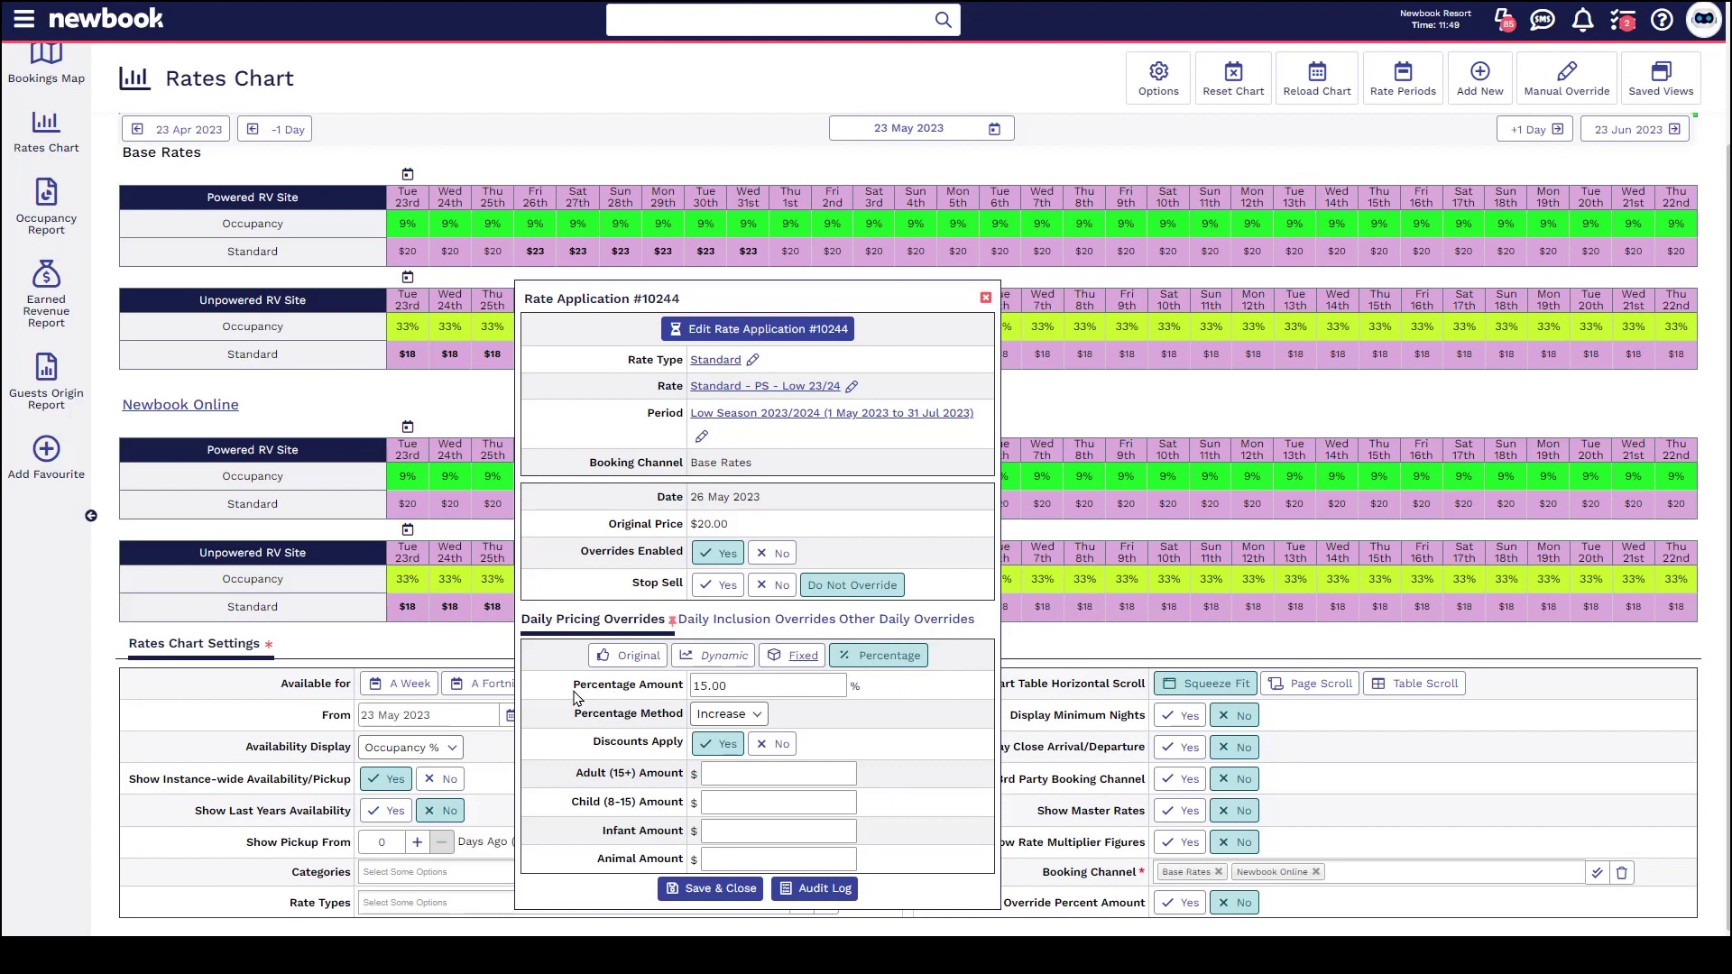
pyautogui.moveTo(595, 697); pyautogui.dragTo(709, 692)
pyautogui.click(730, 684)
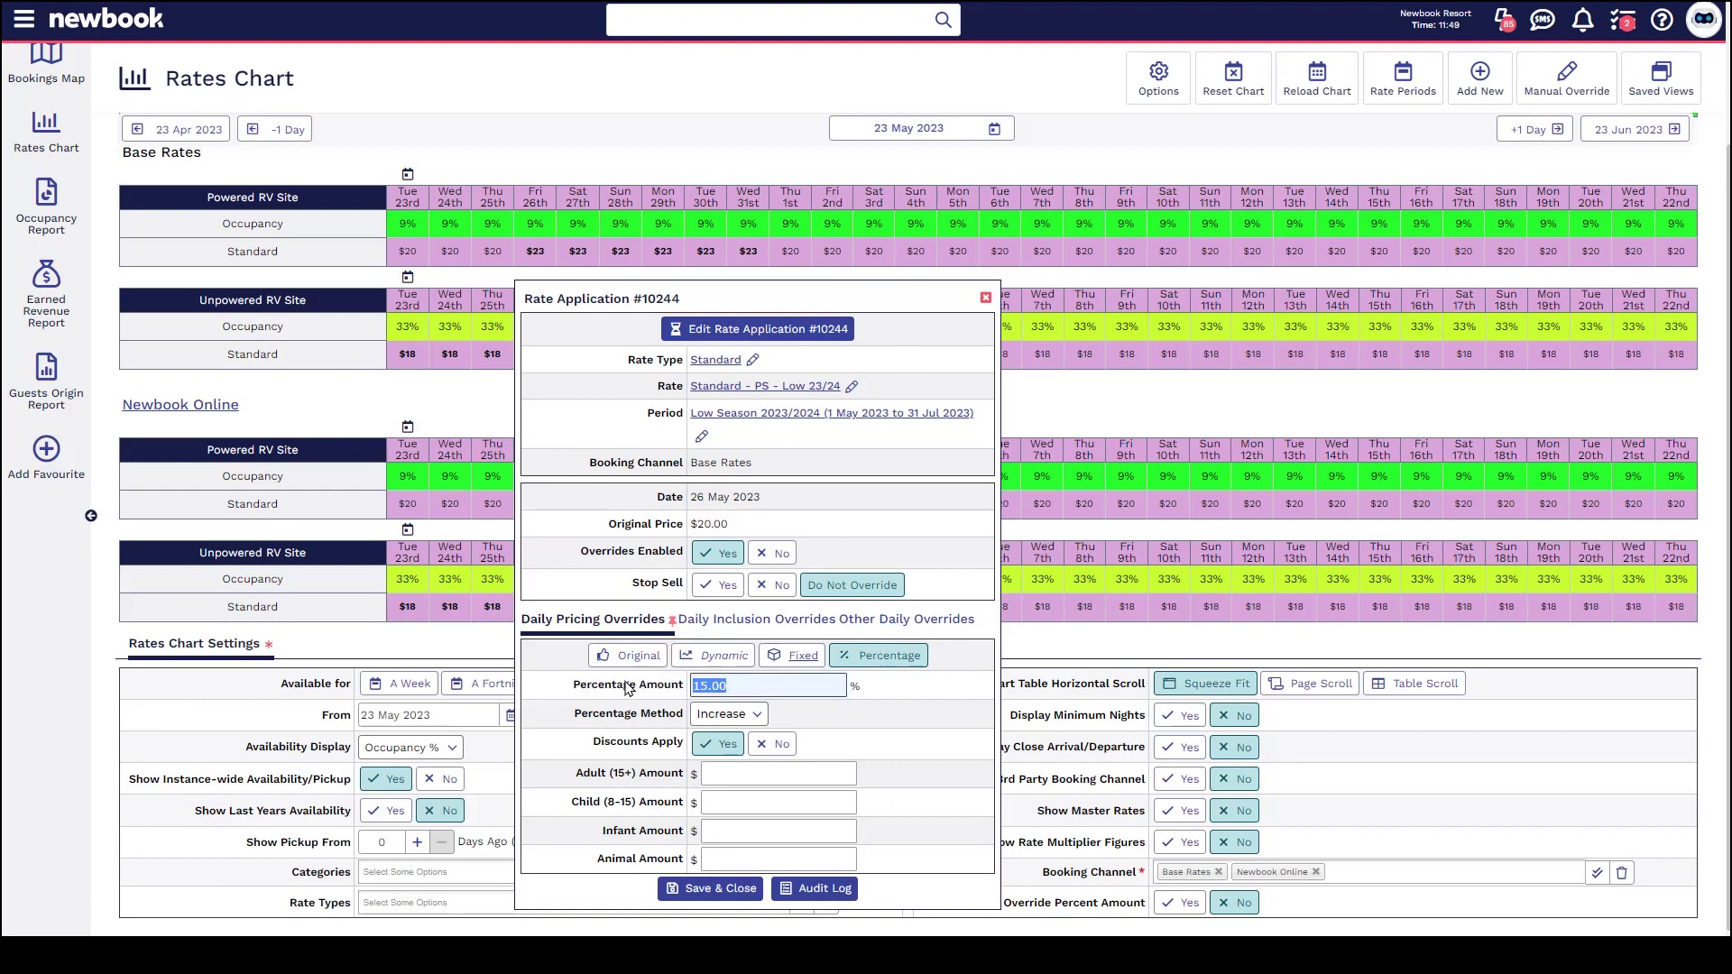
# Step: Review the override's audit log creation entry, then return to the Rates Chart
pyautogui.click(823, 890)
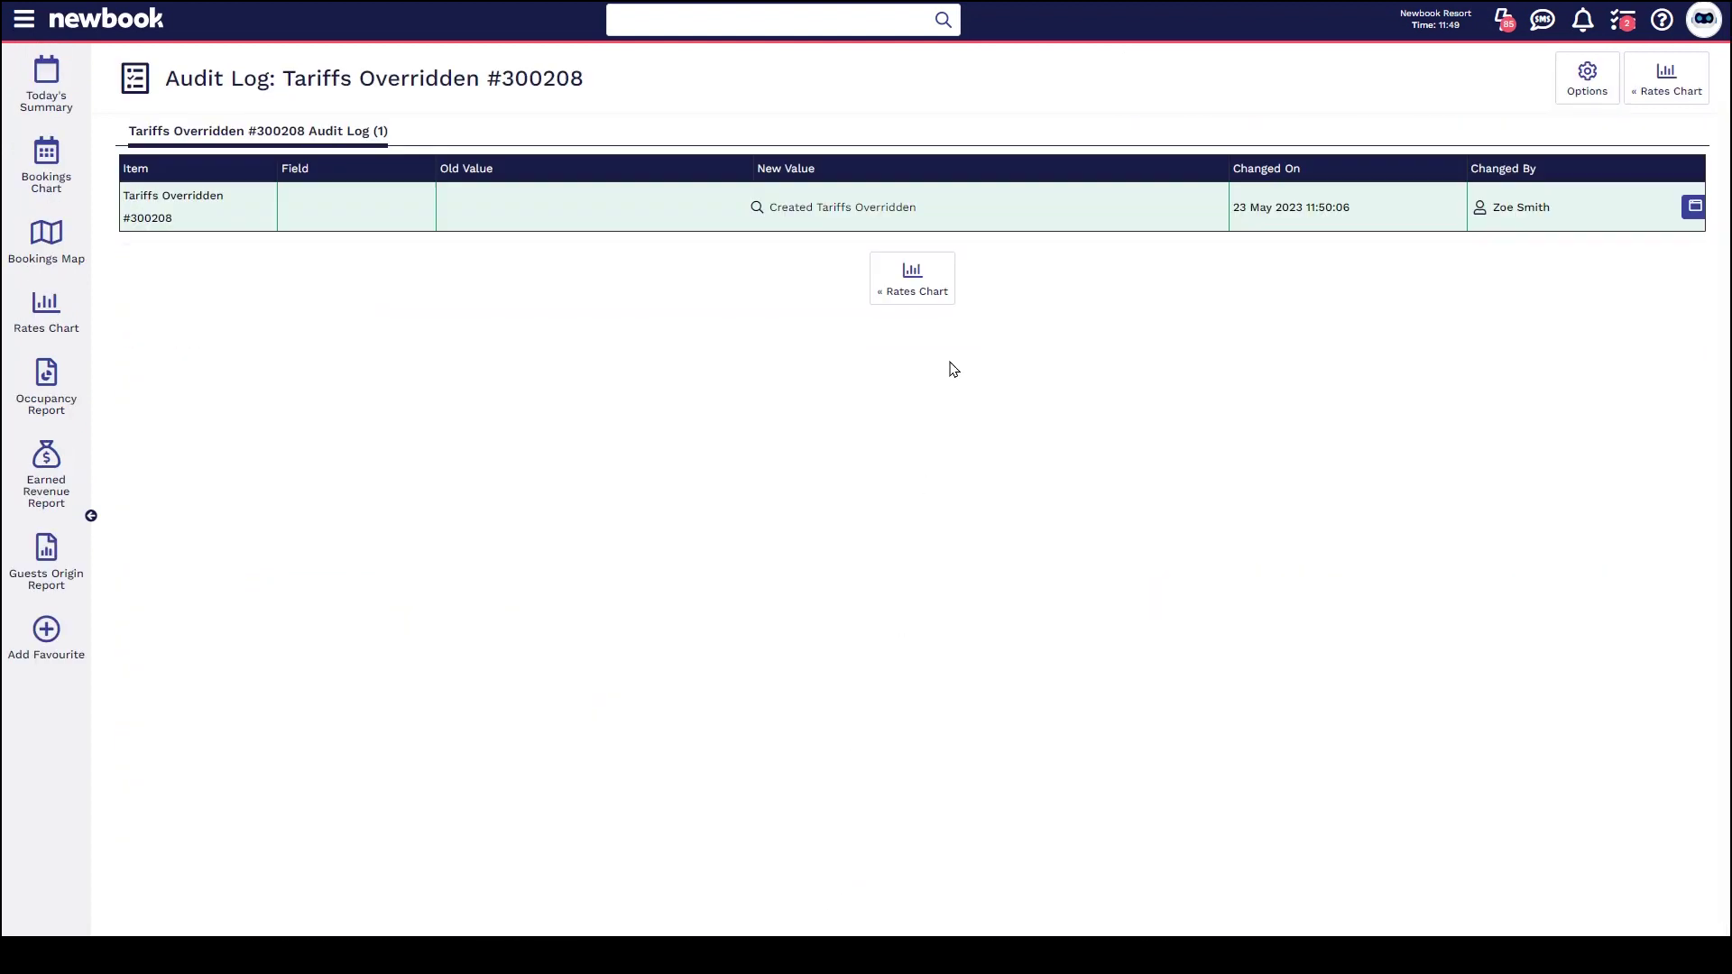
pyautogui.moveTo(767, 211); pyautogui.dragTo(937, 227)
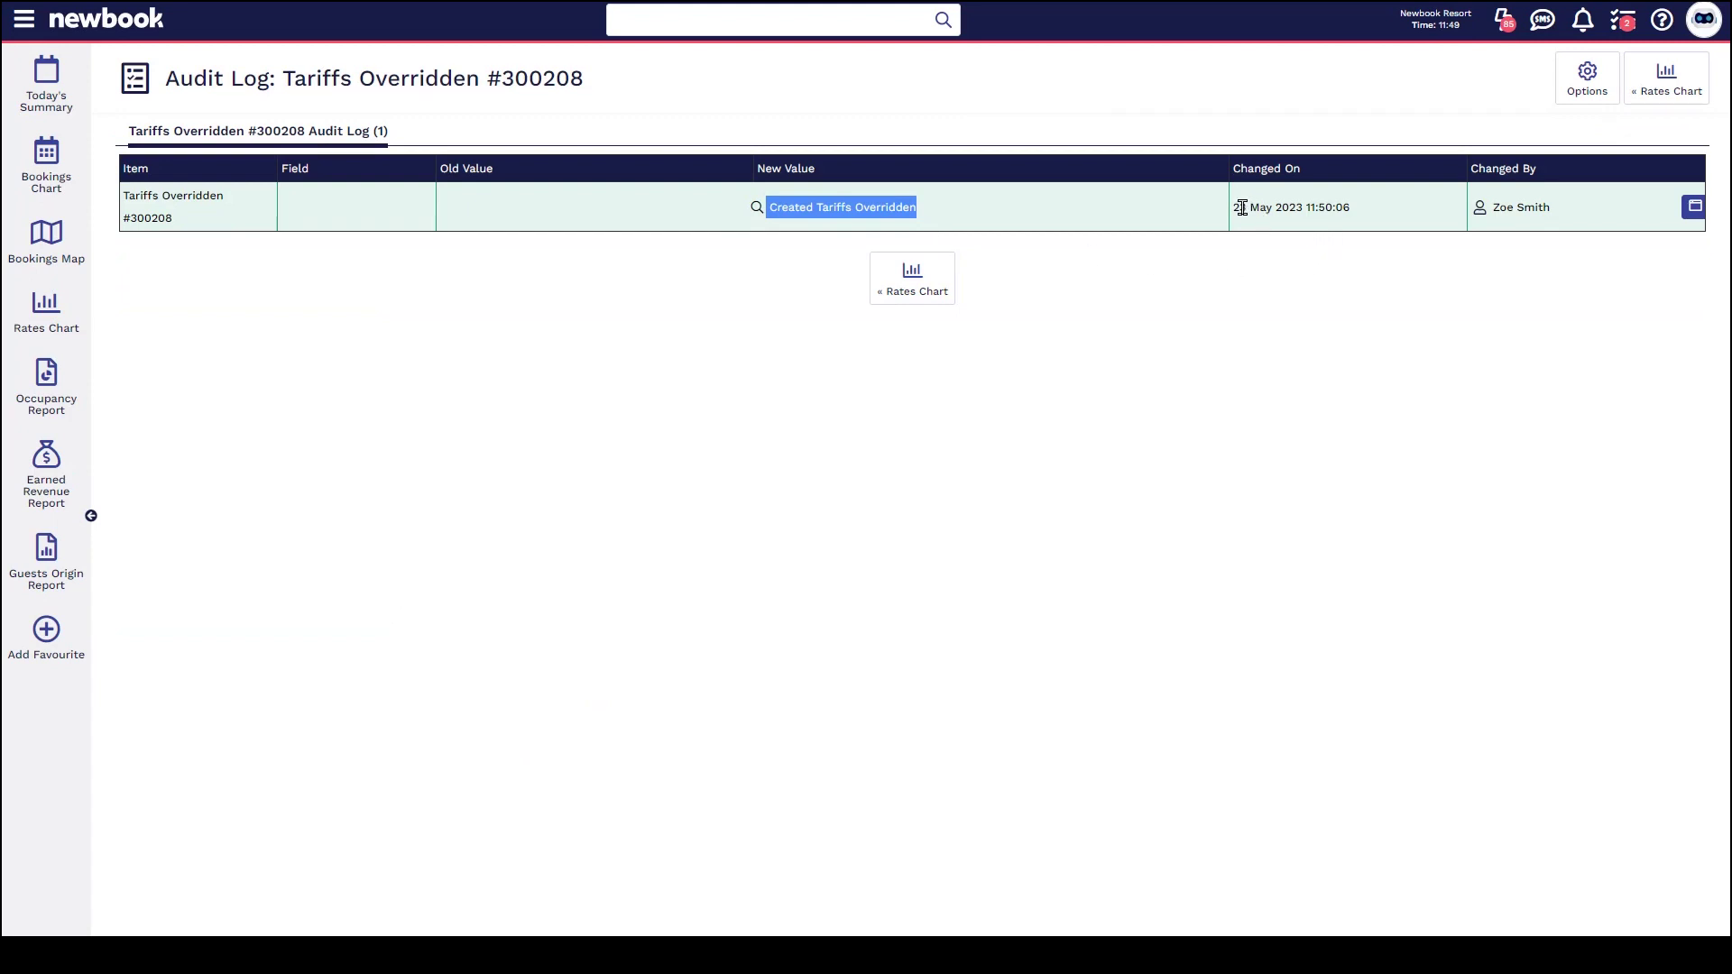
pyautogui.moveTo(1247, 206); pyautogui.dragTo(1577, 212)
pyautogui.click(1582, 267)
pyautogui.click(1662, 78)
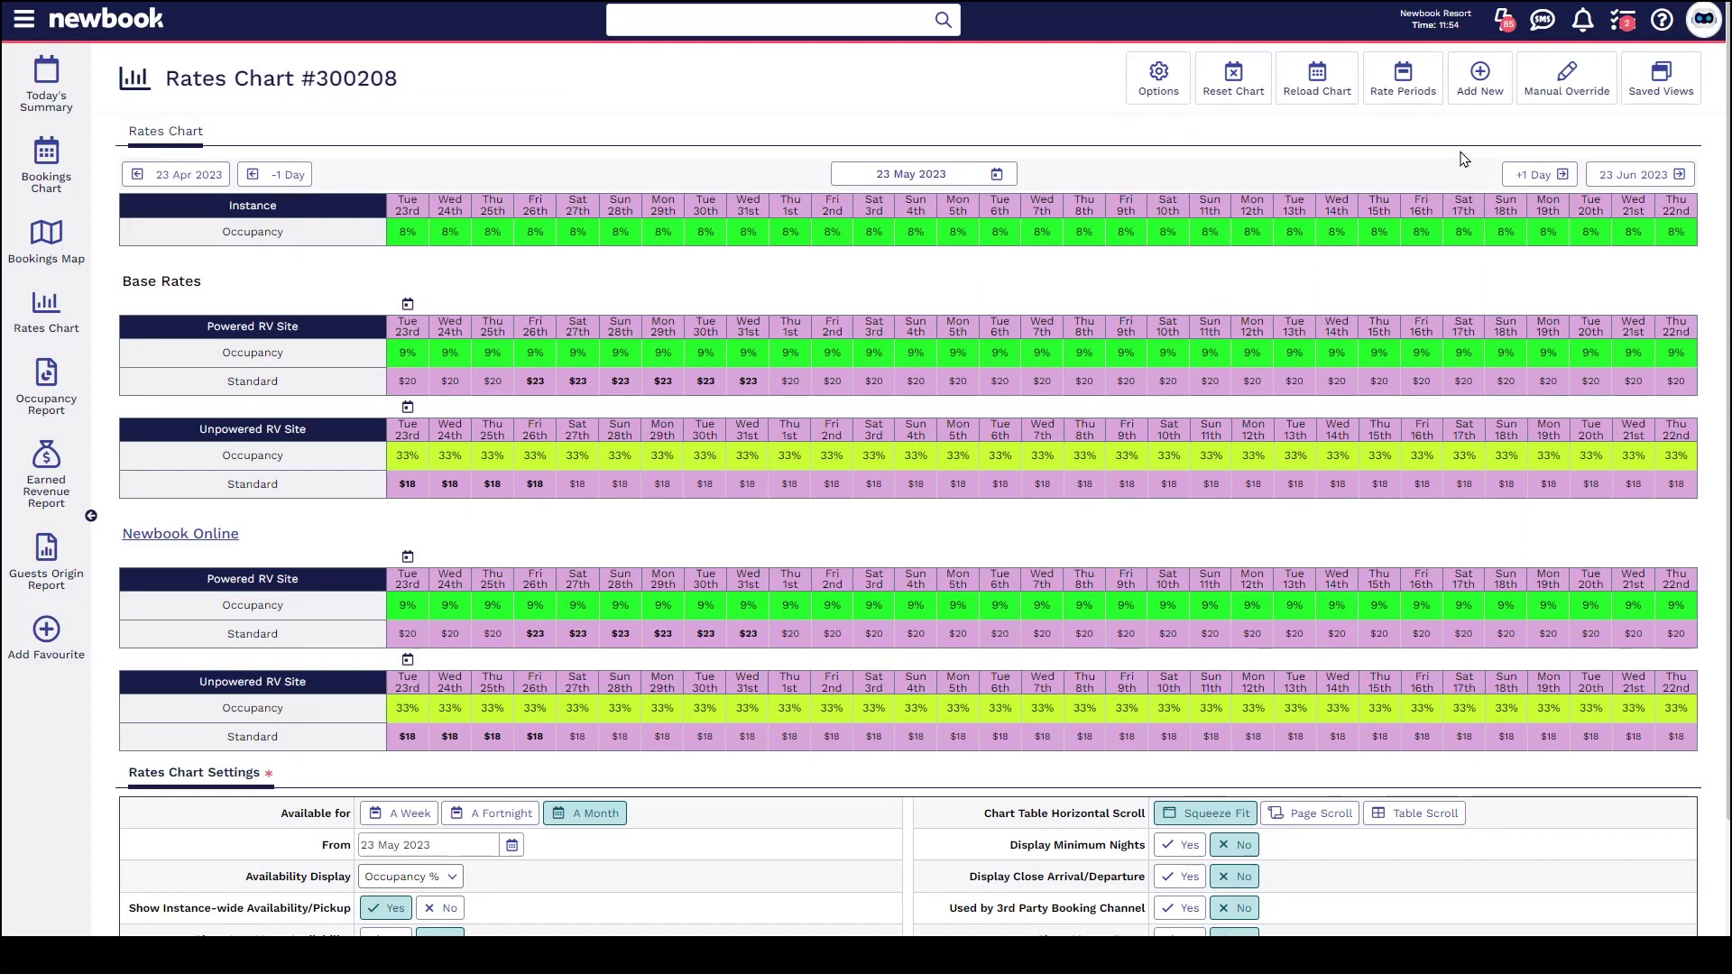
# Step: Start a new rate override with the period 2–6 June 2023
pyautogui.click(1477, 74)
pyautogui.click(1468, 131)
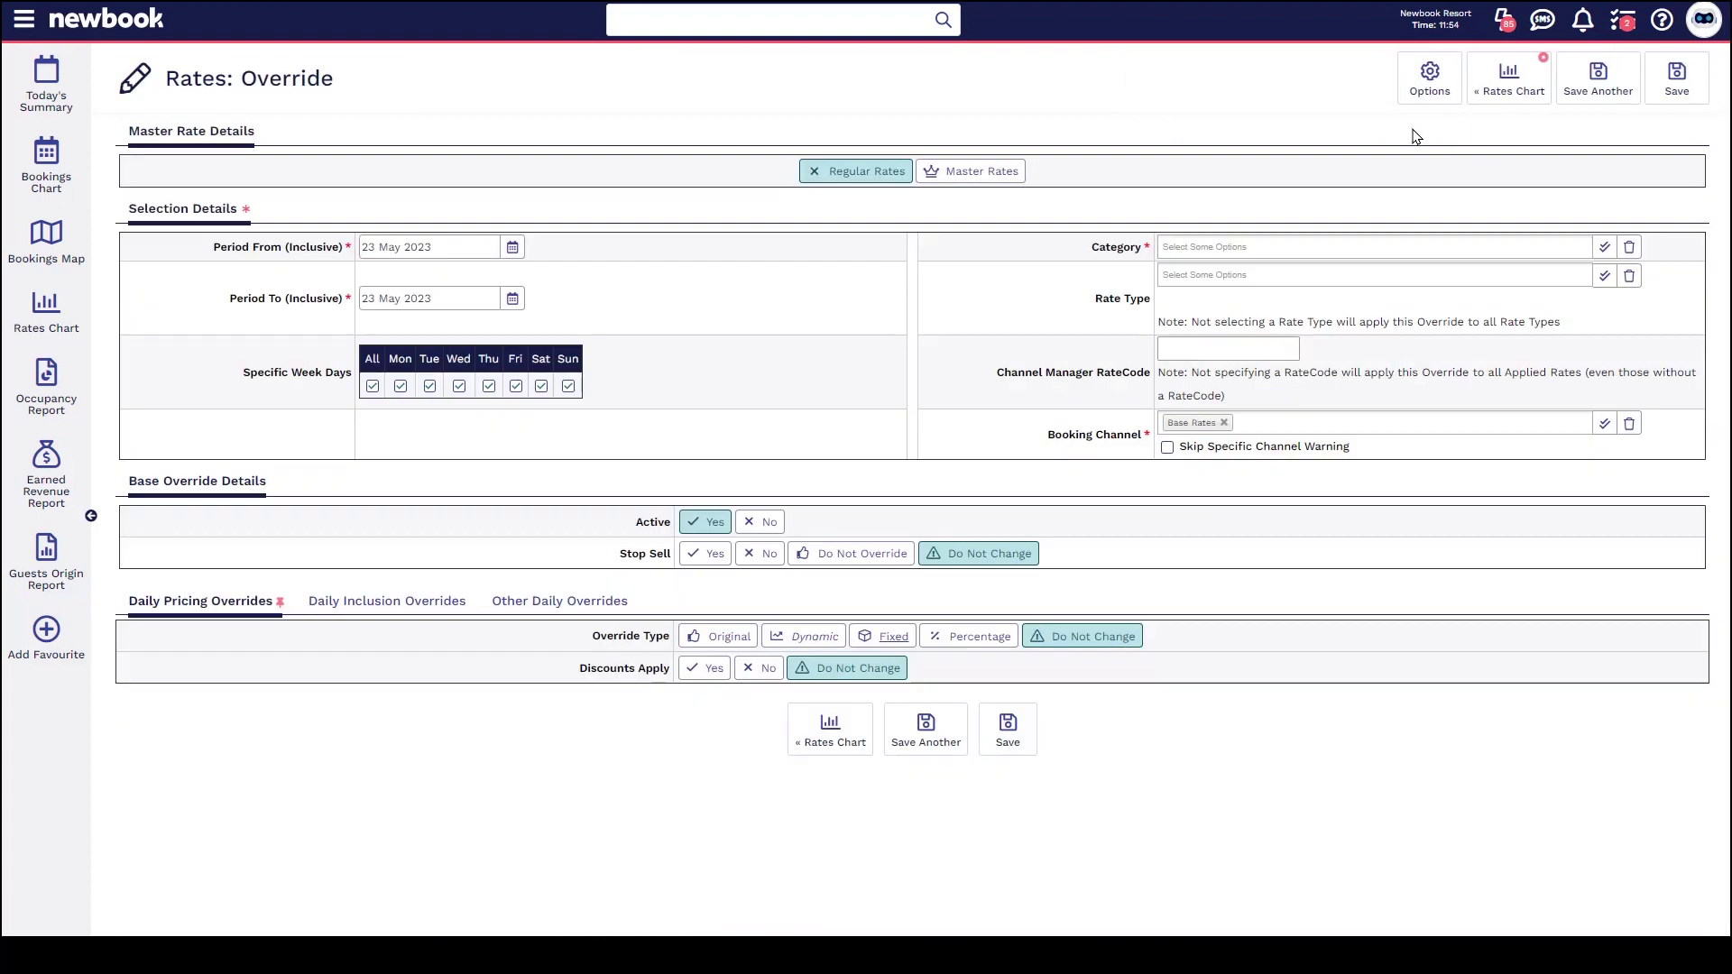
pyautogui.click(479, 246)
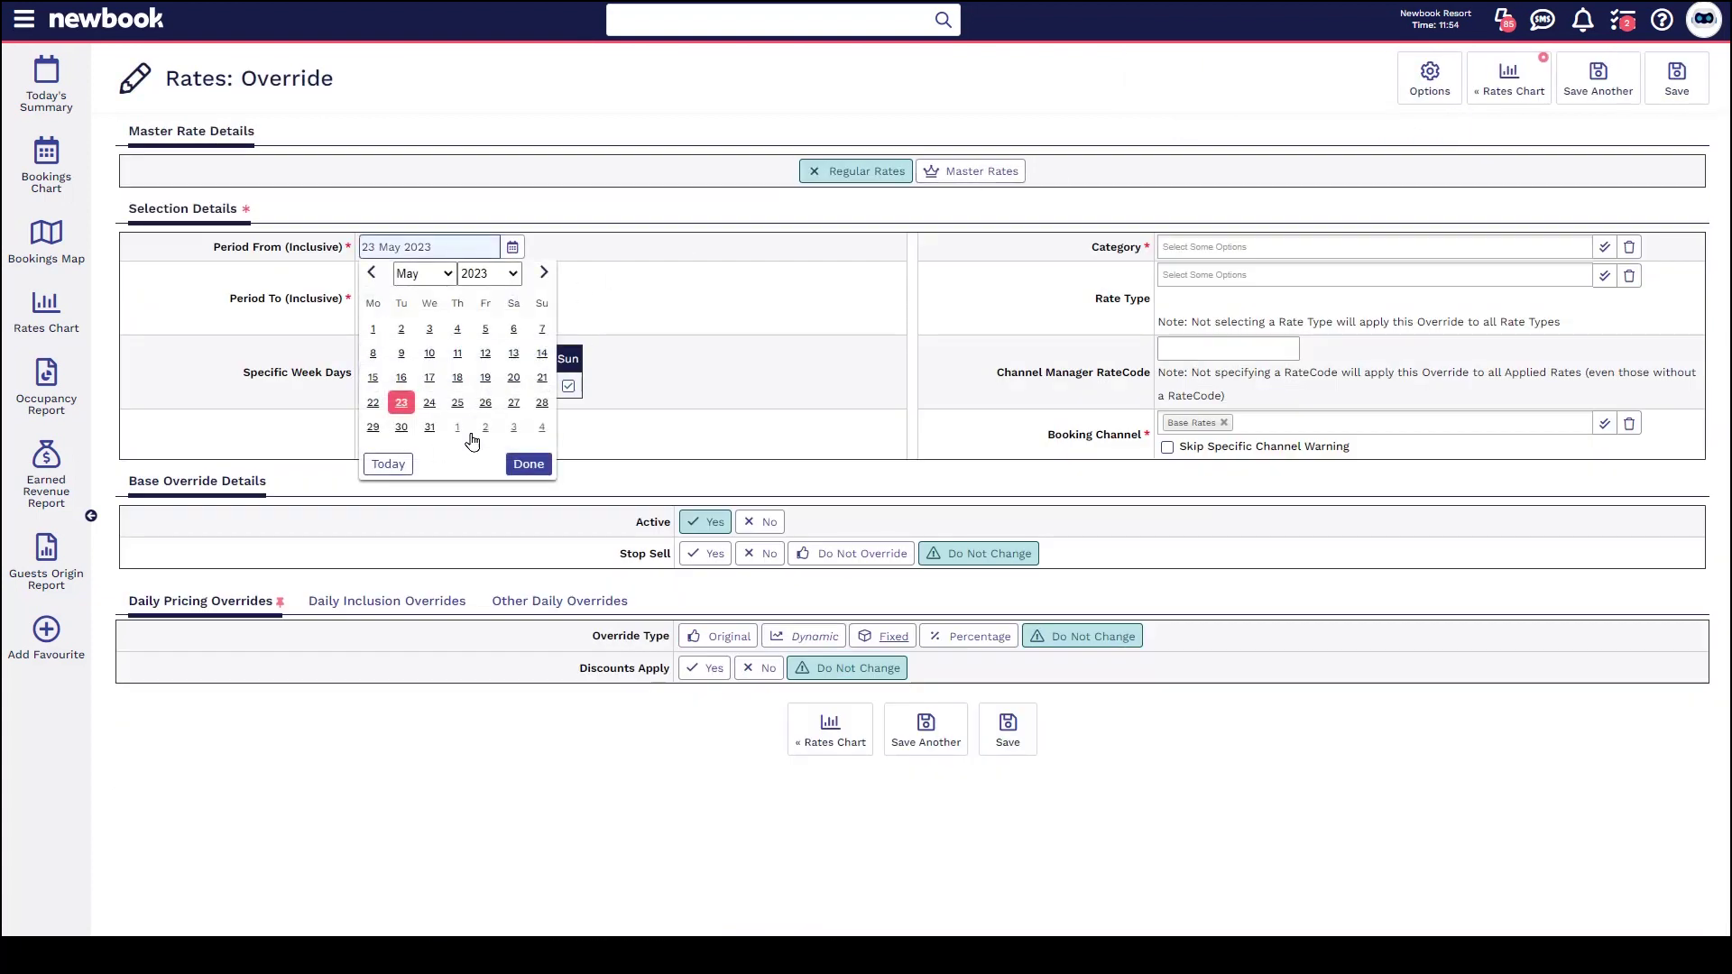
pyautogui.click(483, 430)
pyautogui.click(438, 302)
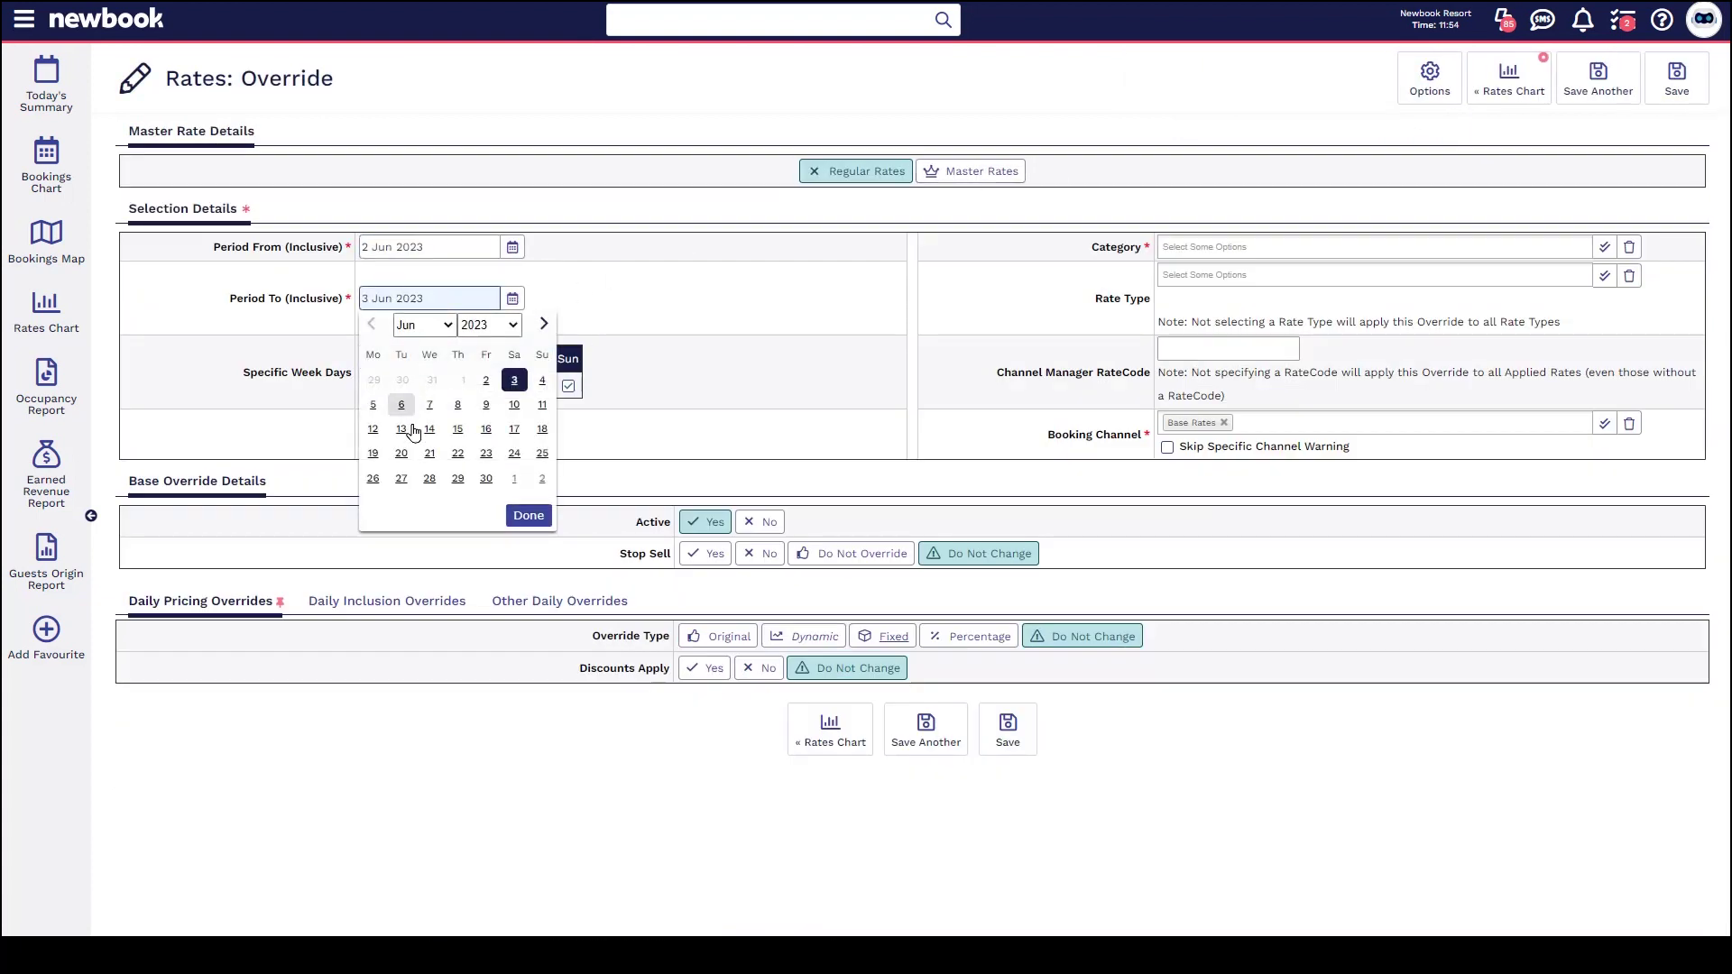
pyautogui.click(408, 411)
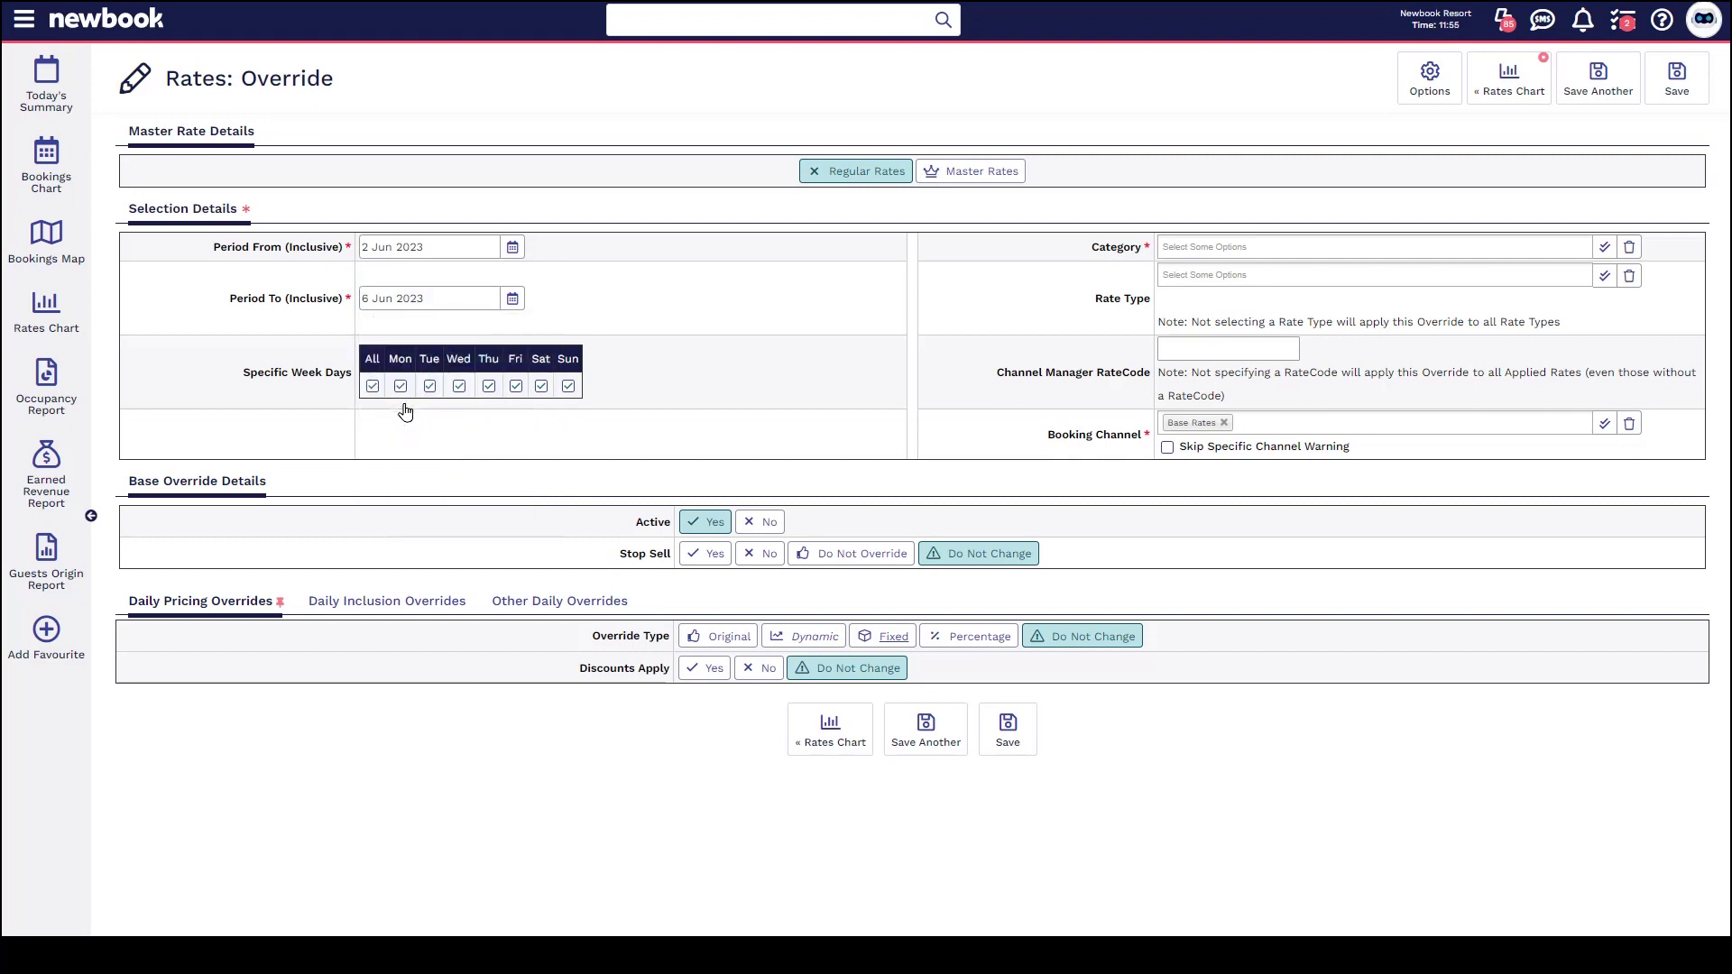
# Step: Apply it to Powered and Unpowered RV Site categories, Standard rate type
pyautogui.click(1227, 240)
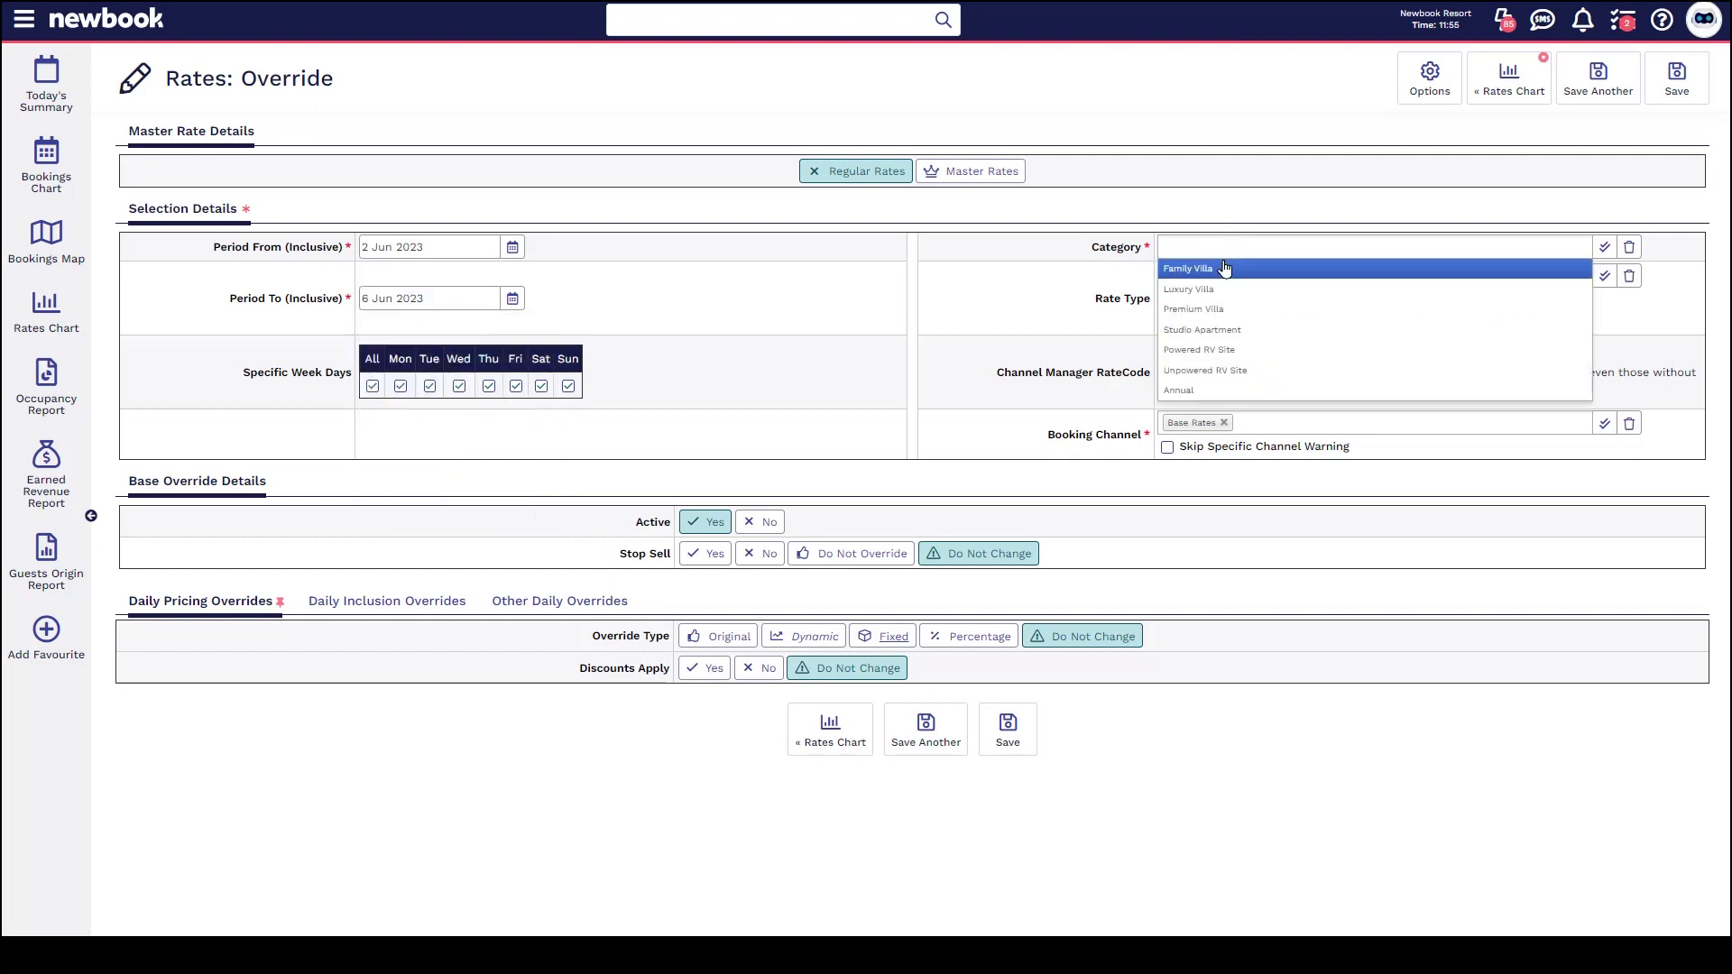
pyautogui.click(1243, 350)
pyautogui.click(1243, 370)
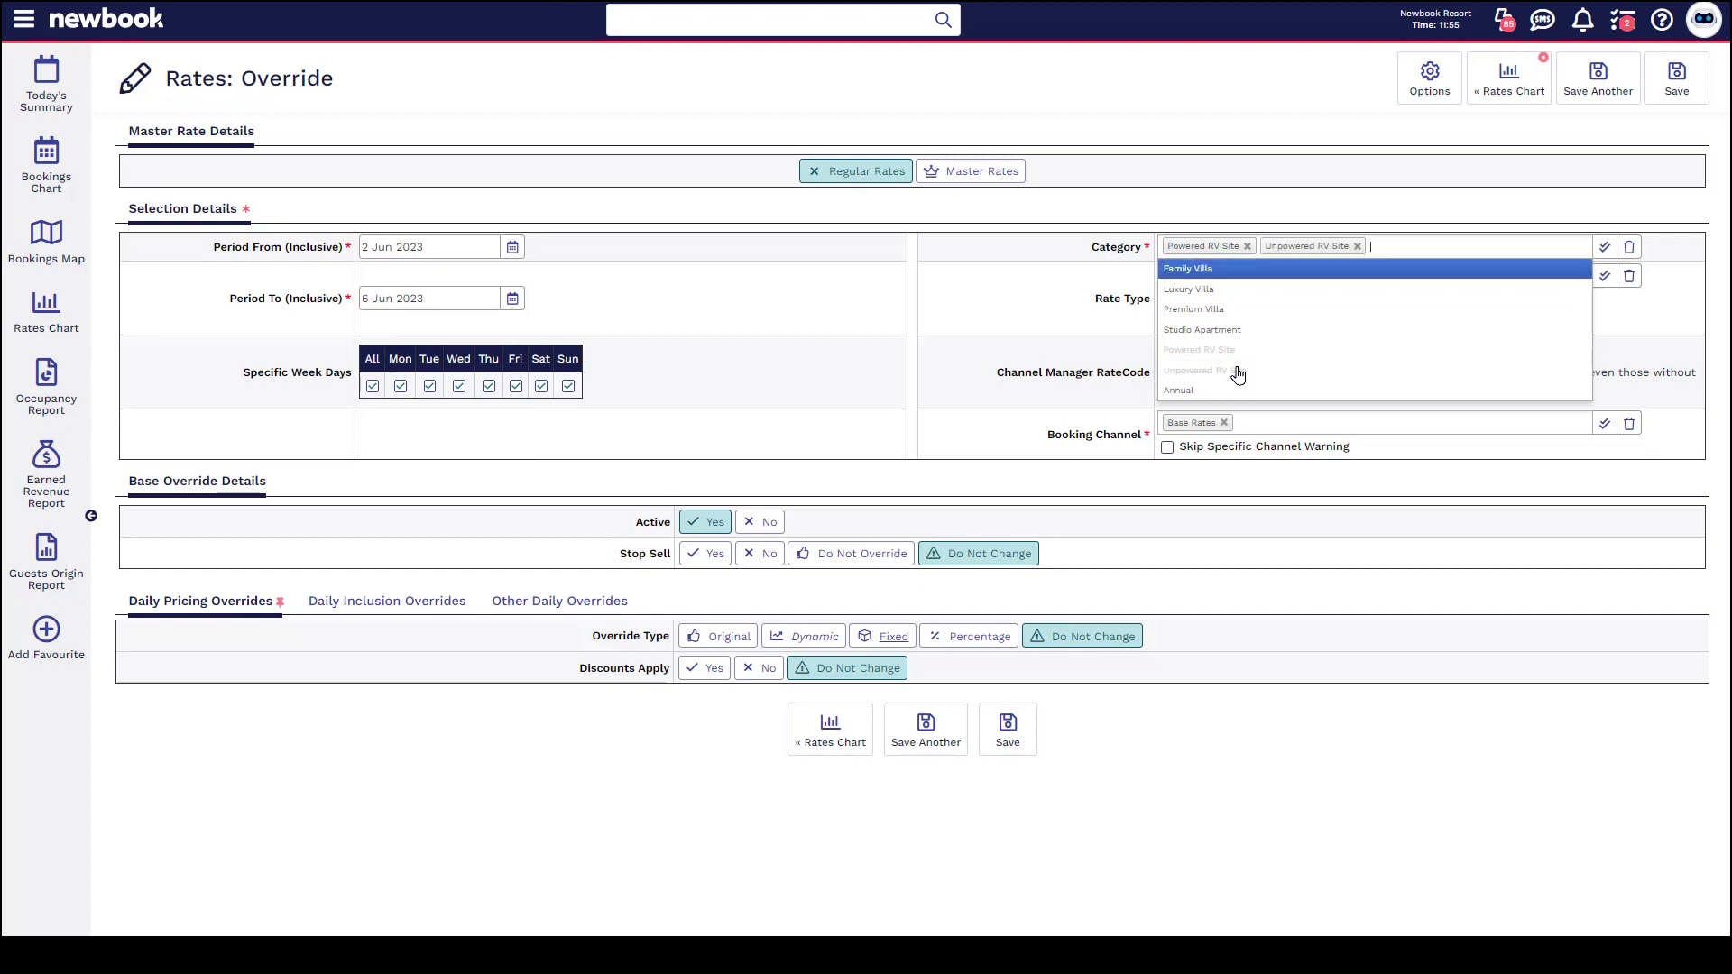
pyautogui.click(1061, 325)
pyautogui.click(1201, 278)
pyautogui.click(1200, 314)
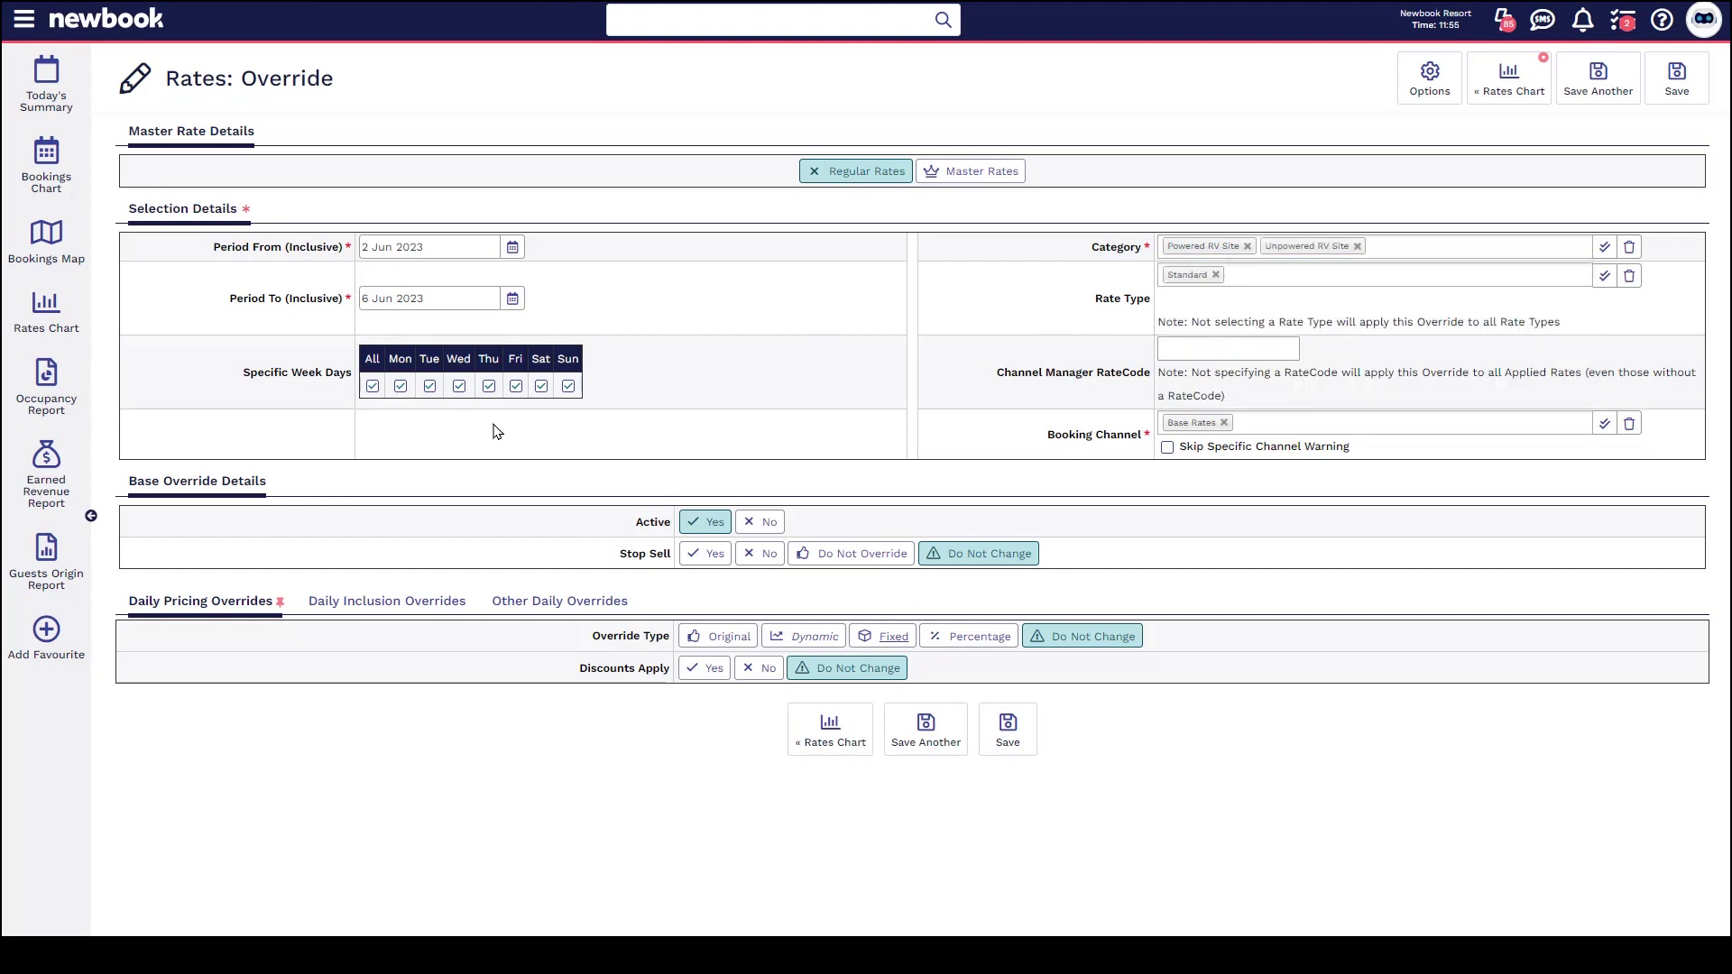
# Step: Look over the Minimum and Maximum Nights settings, trying a custom Minimum Nights value
pyautogui.click(542, 605)
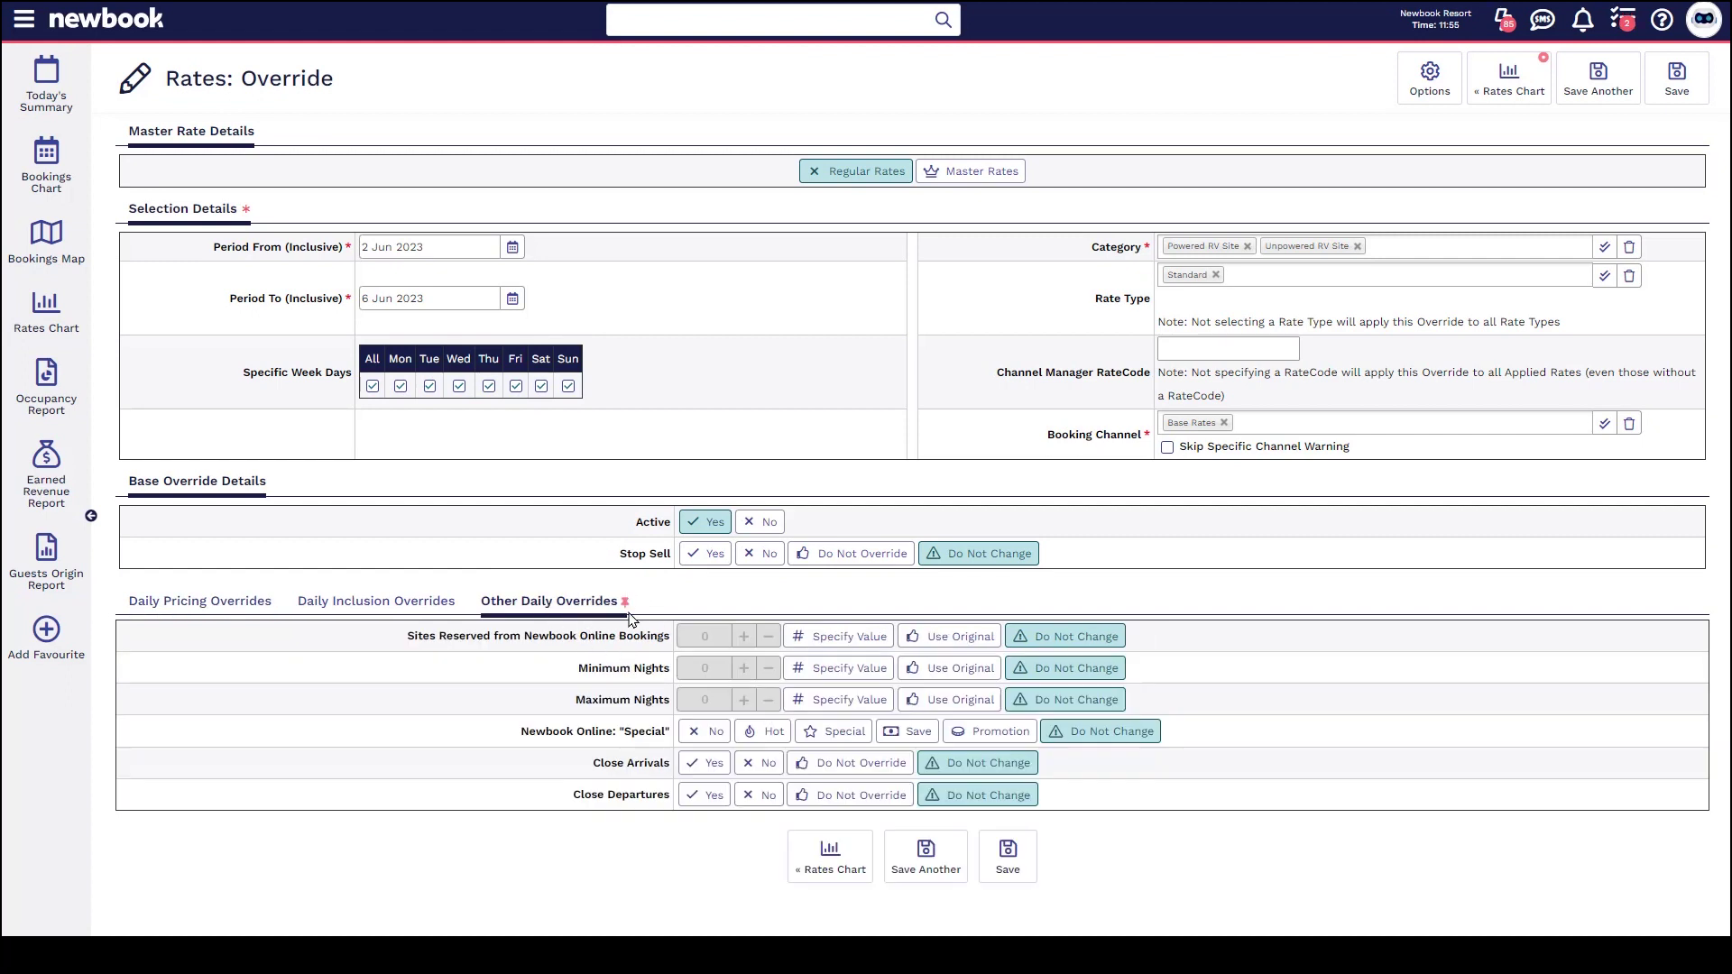
pyautogui.moveTo(578, 668); pyautogui.dragTo(673, 672)
pyautogui.moveTo(560, 706); pyautogui.dragTo(679, 710)
pyautogui.click(634, 711)
pyautogui.click(832, 678)
pyautogui.click(703, 670)
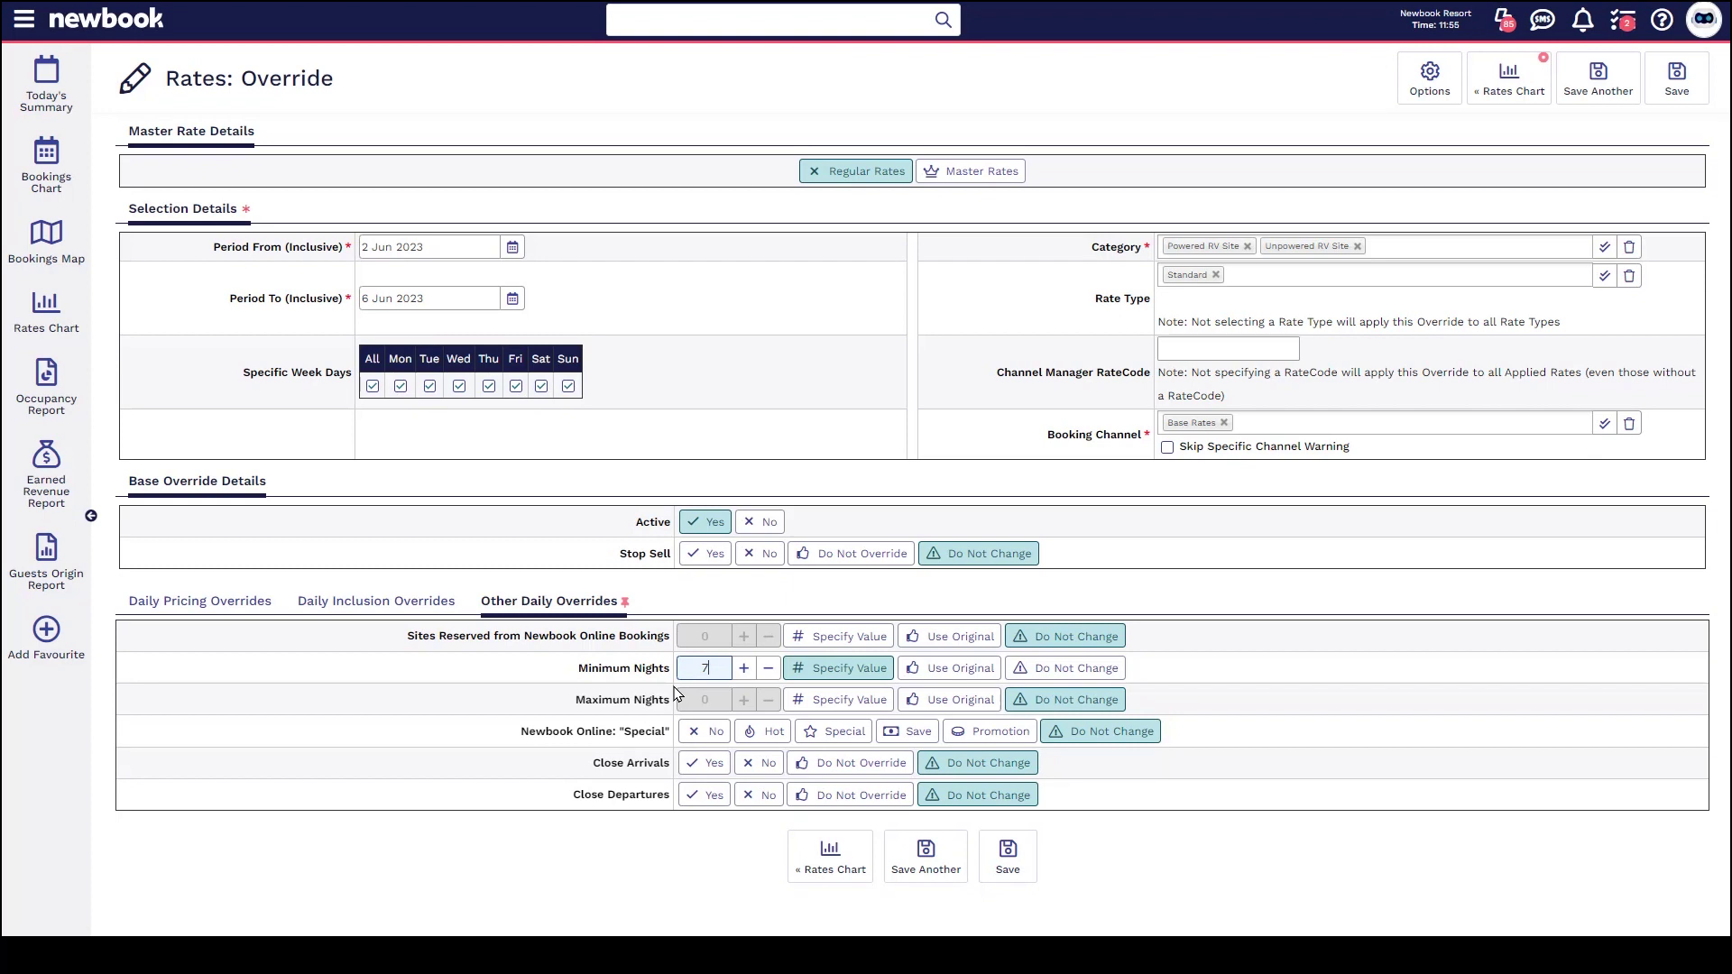
# Step: Set a Fixed daily override increasing the rate by 15 and save it
pyautogui.click(211, 602)
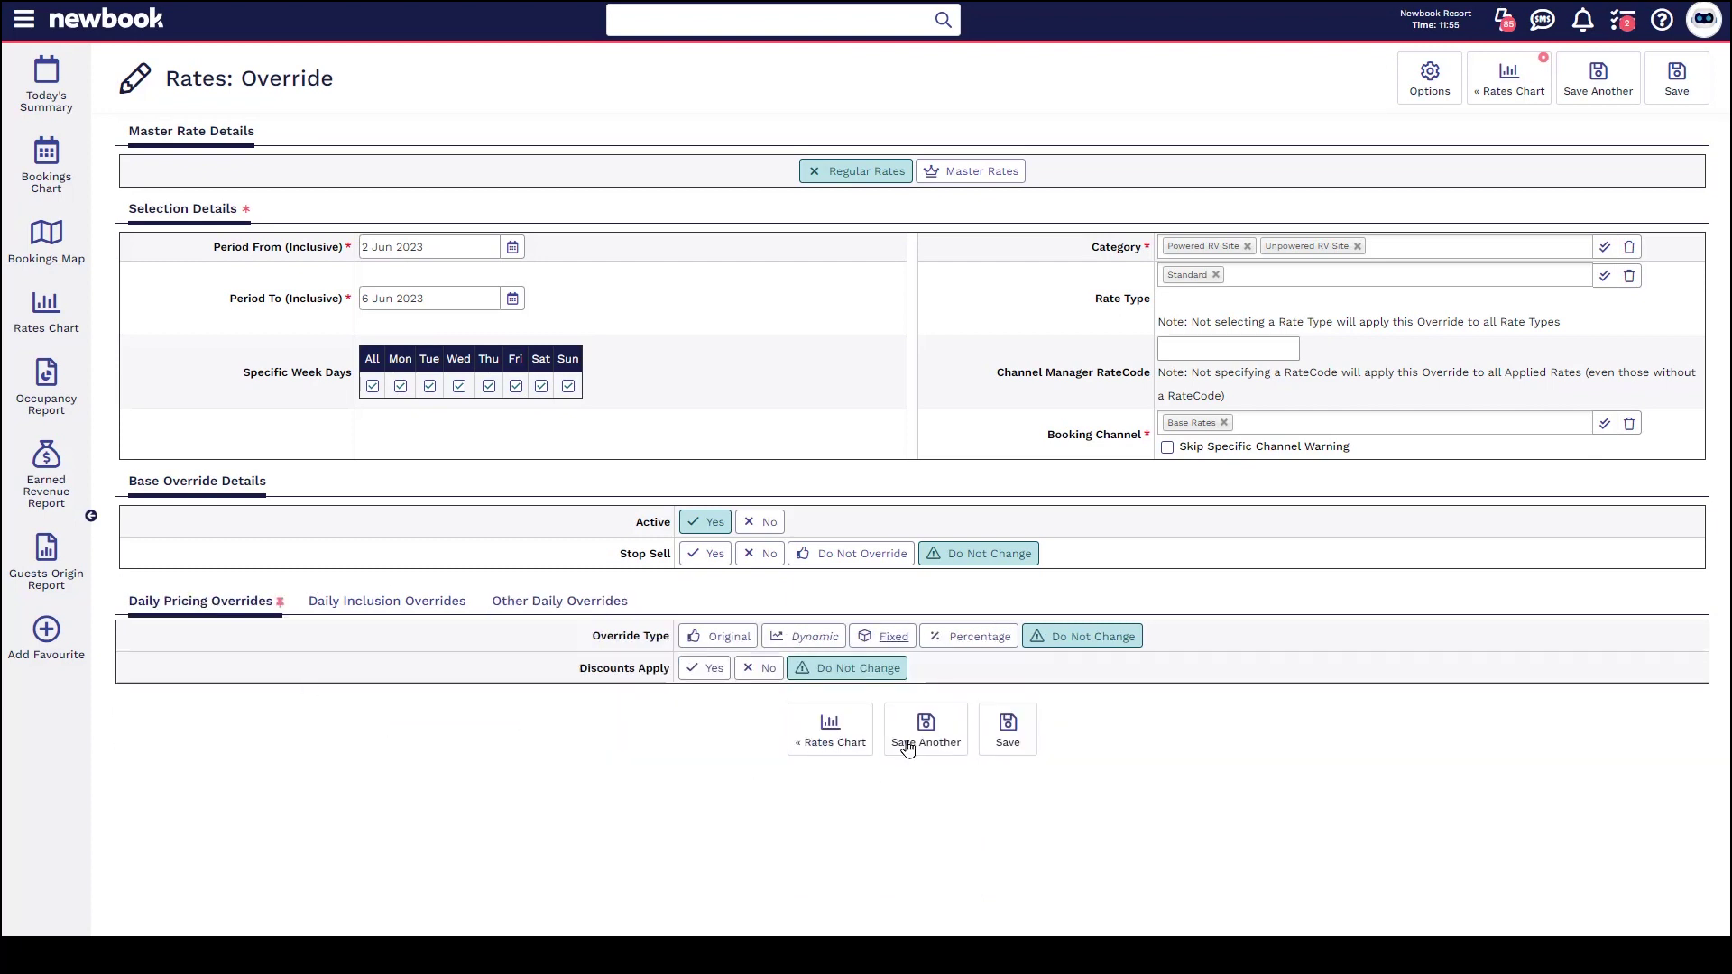
pyautogui.click(935, 642)
pyautogui.click(884, 644)
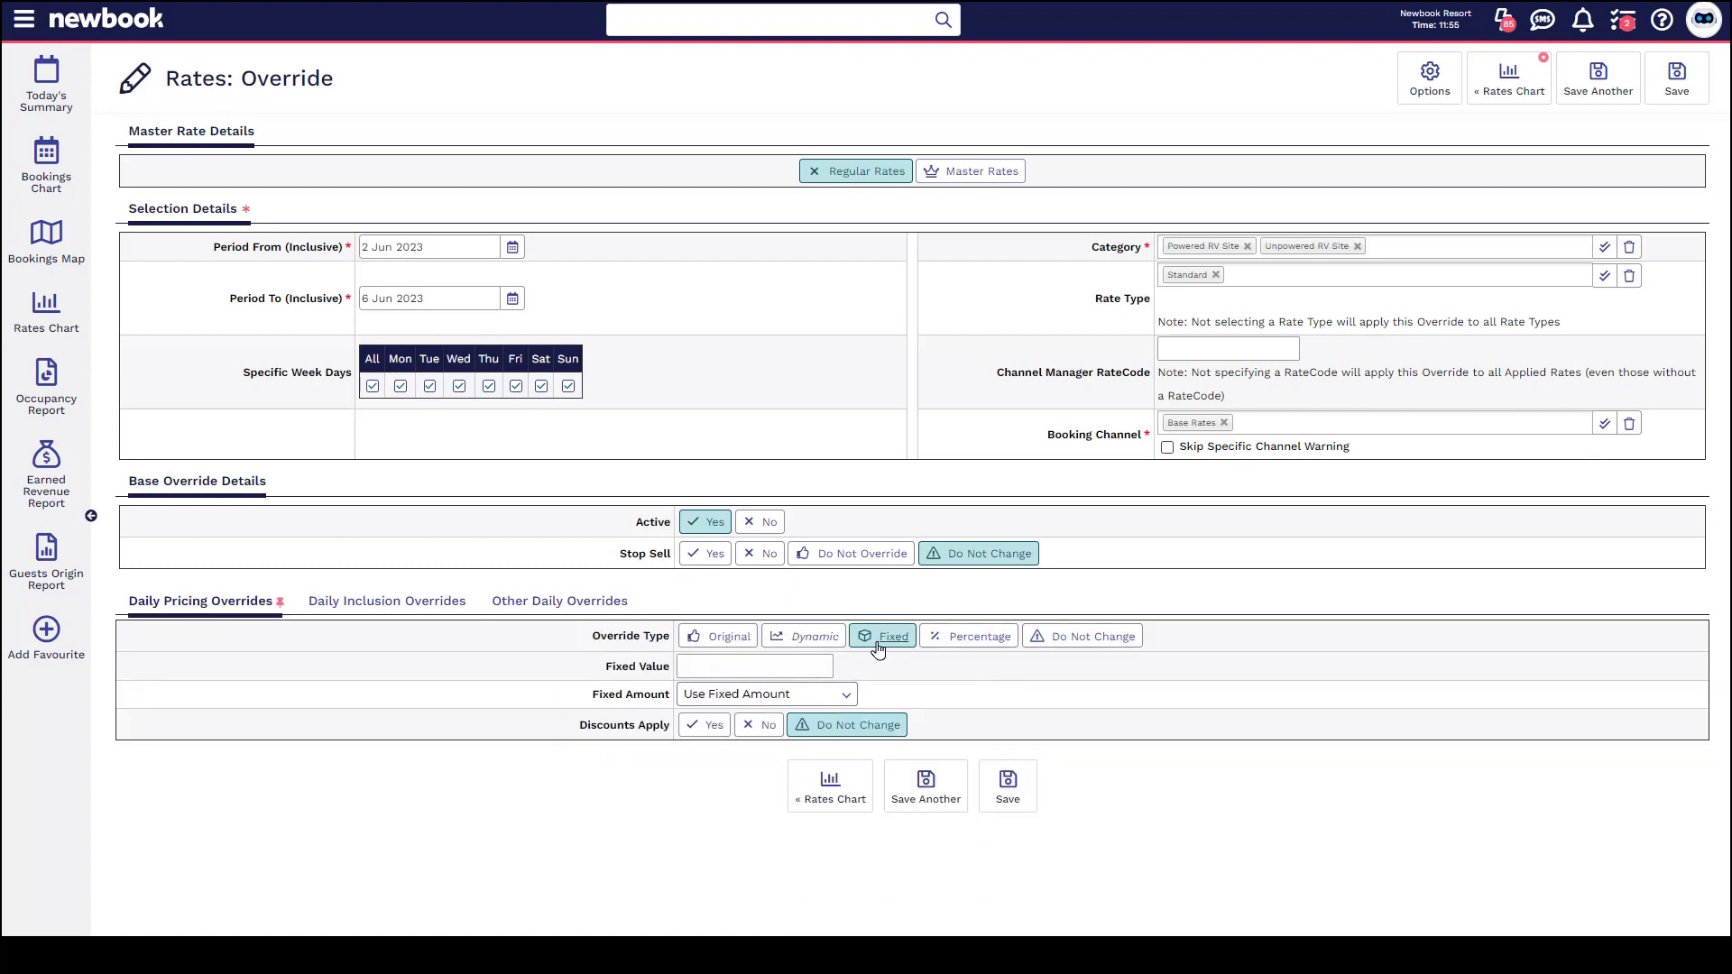
pyautogui.click(794, 694)
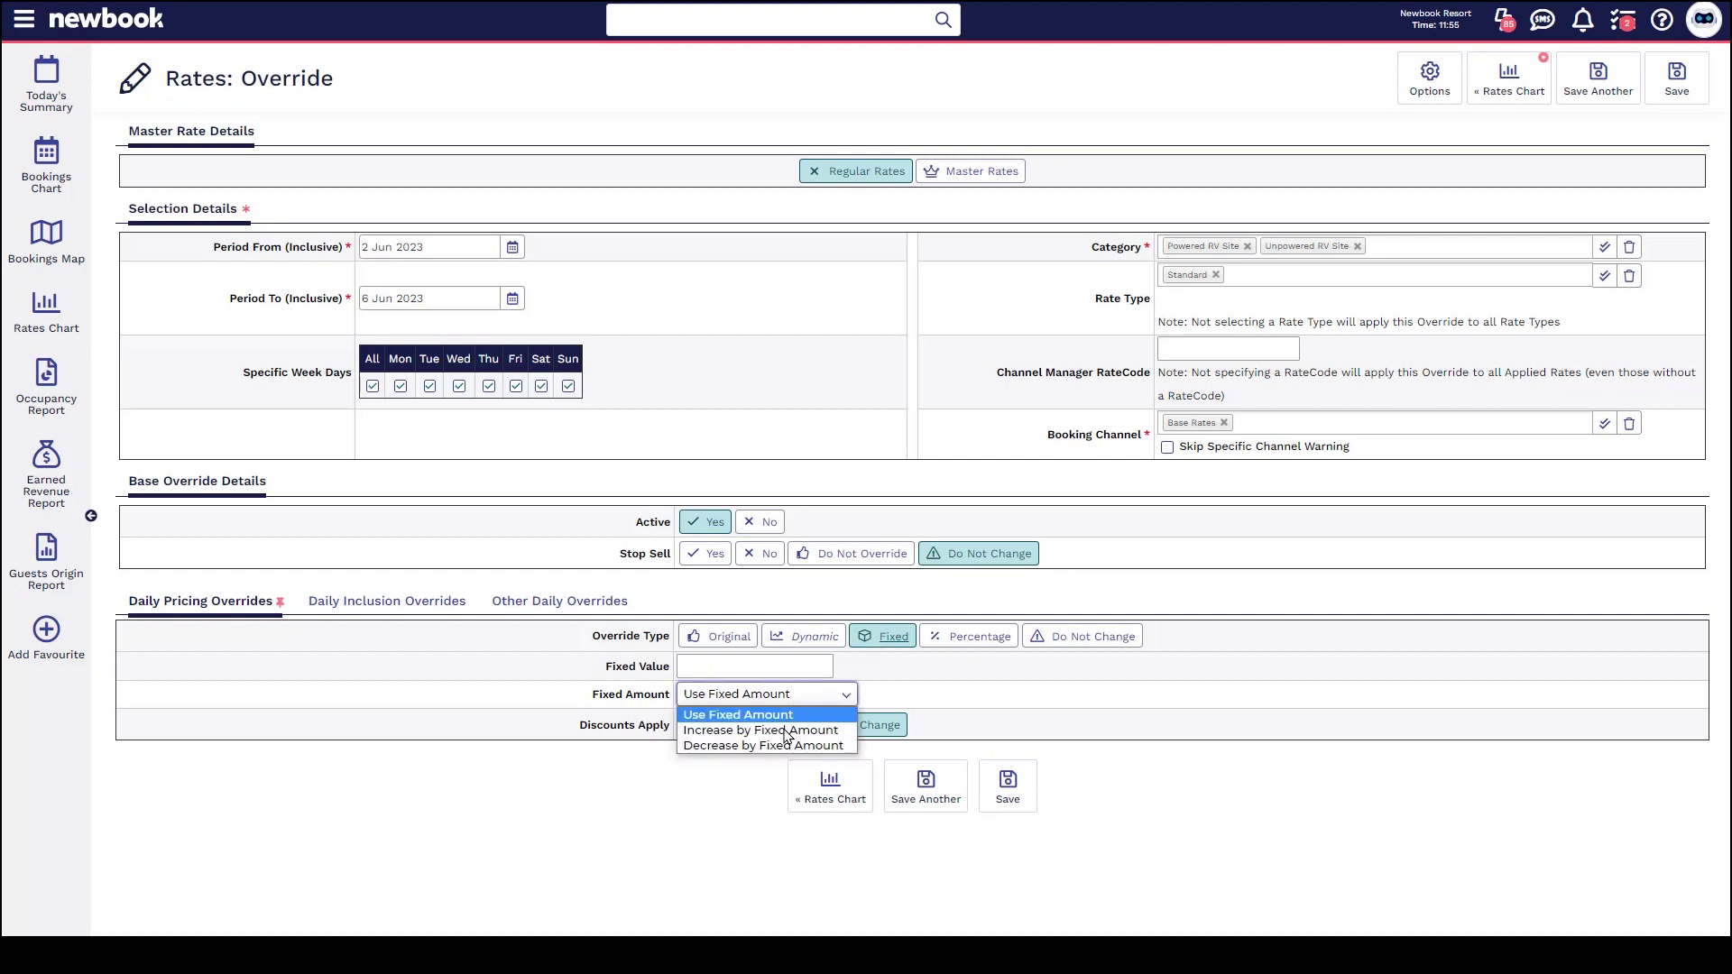
pyautogui.click(793, 726)
pyautogui.click(762, 664)
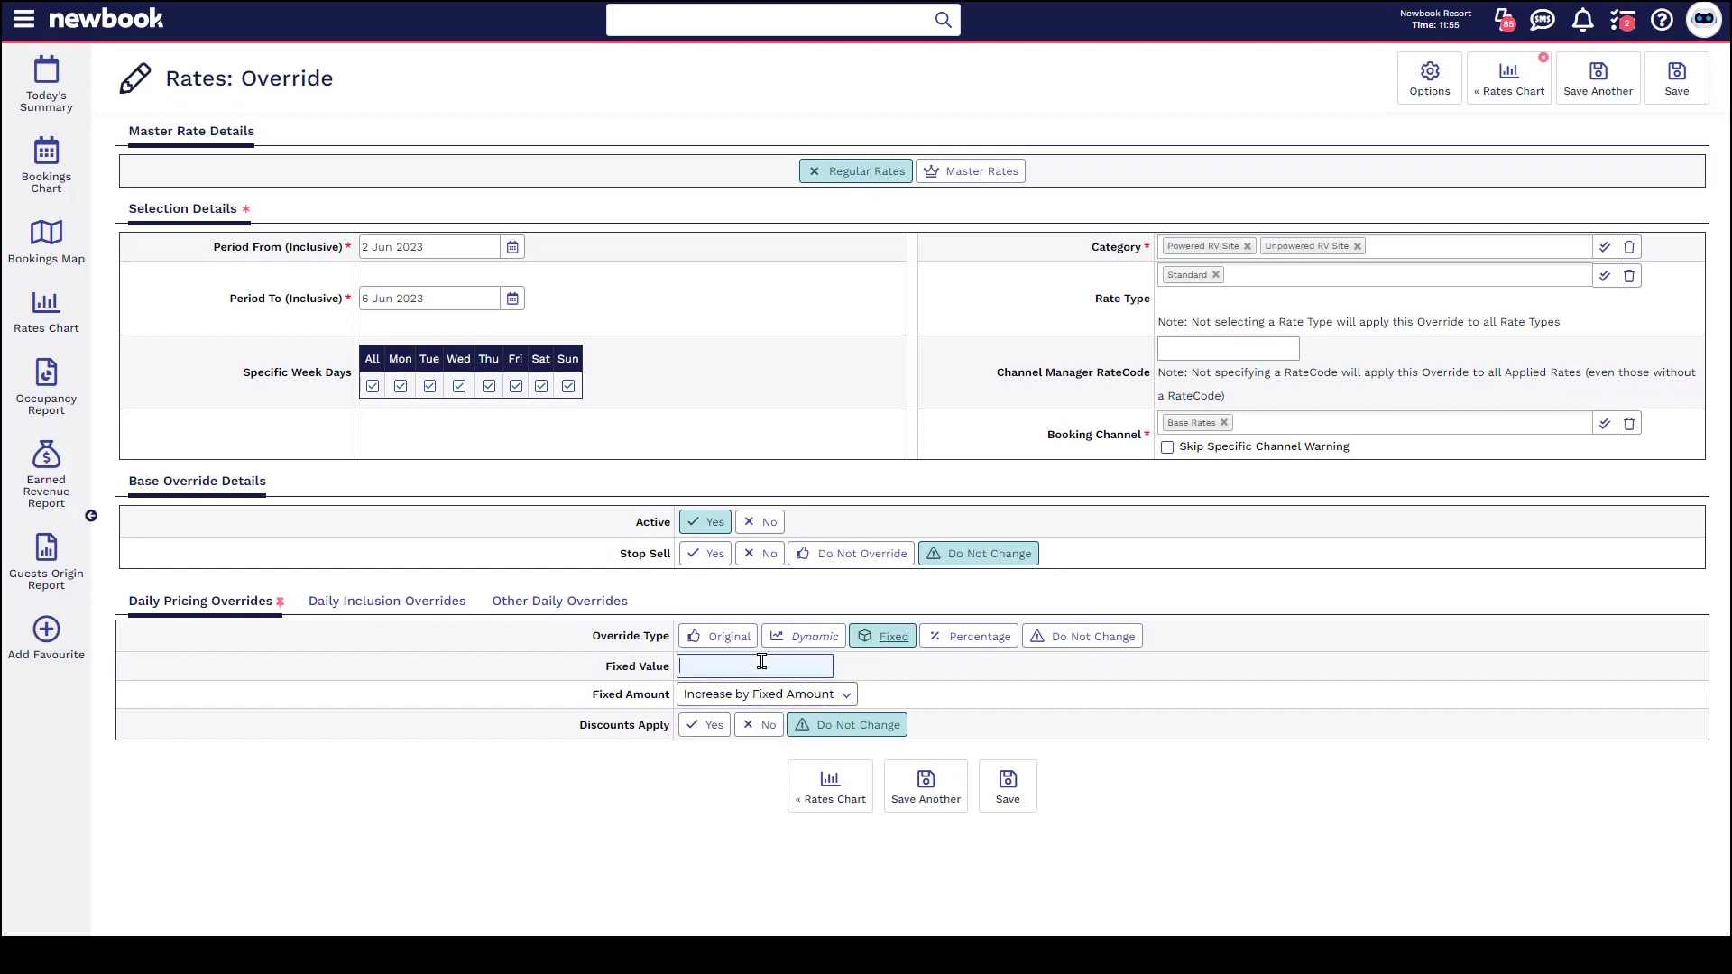
pyautogui.click(992, 709)
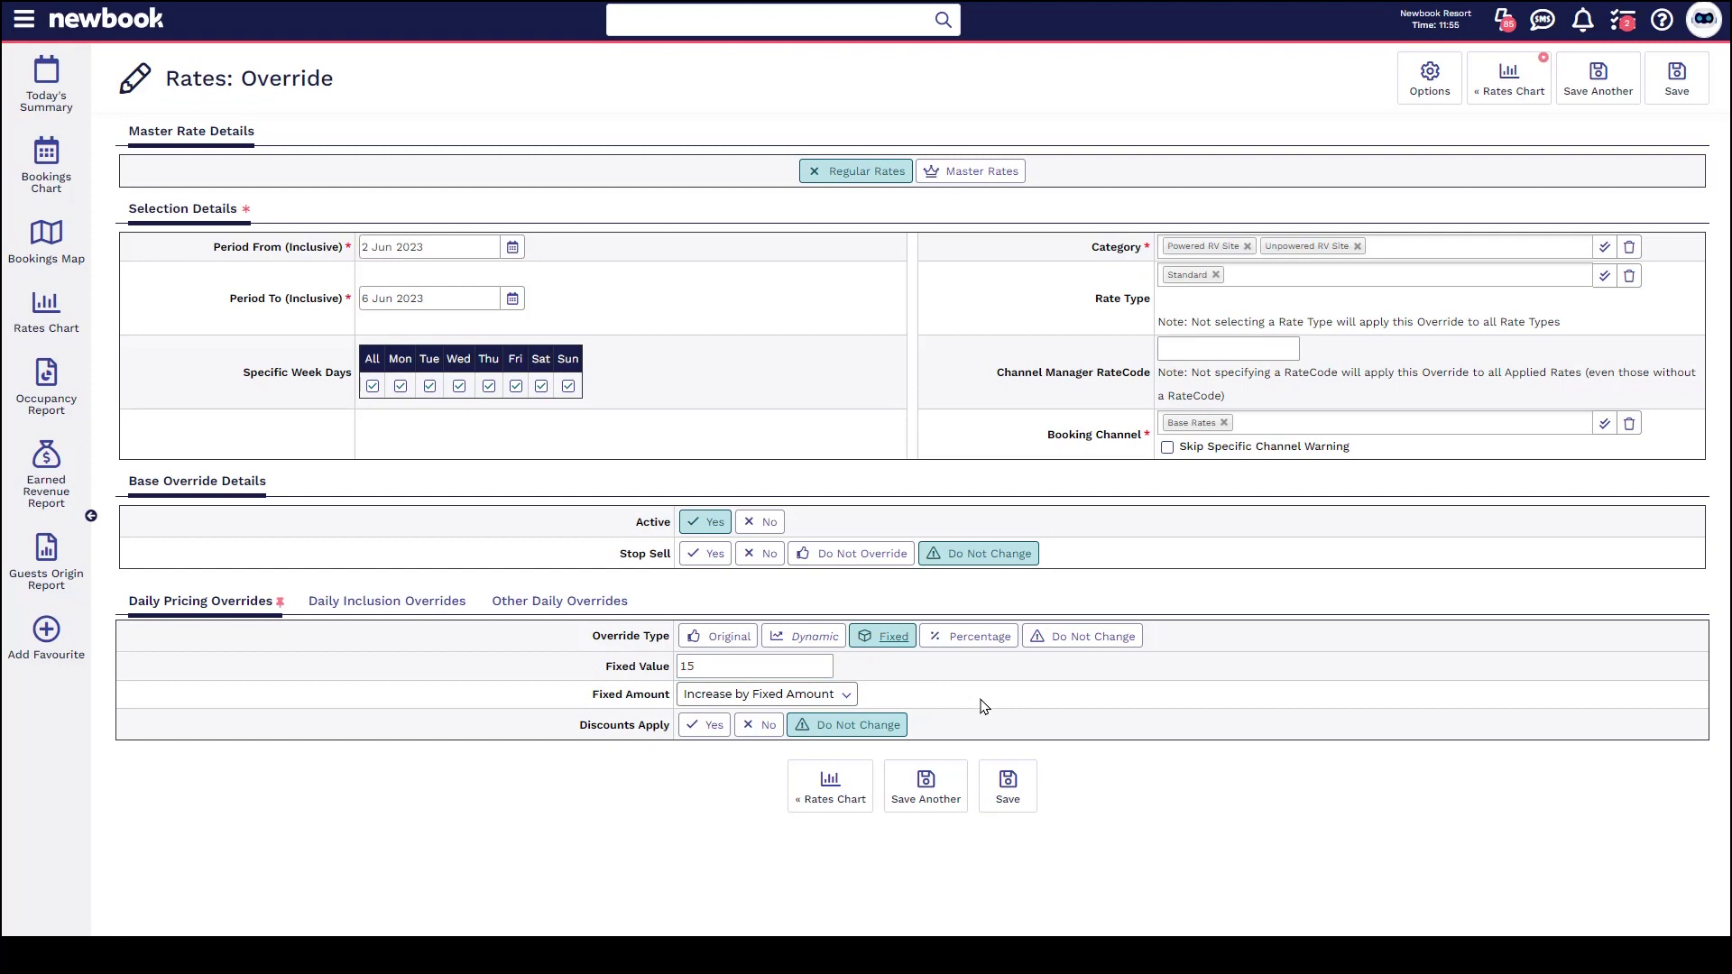
pyautogui.click(1003, 786)
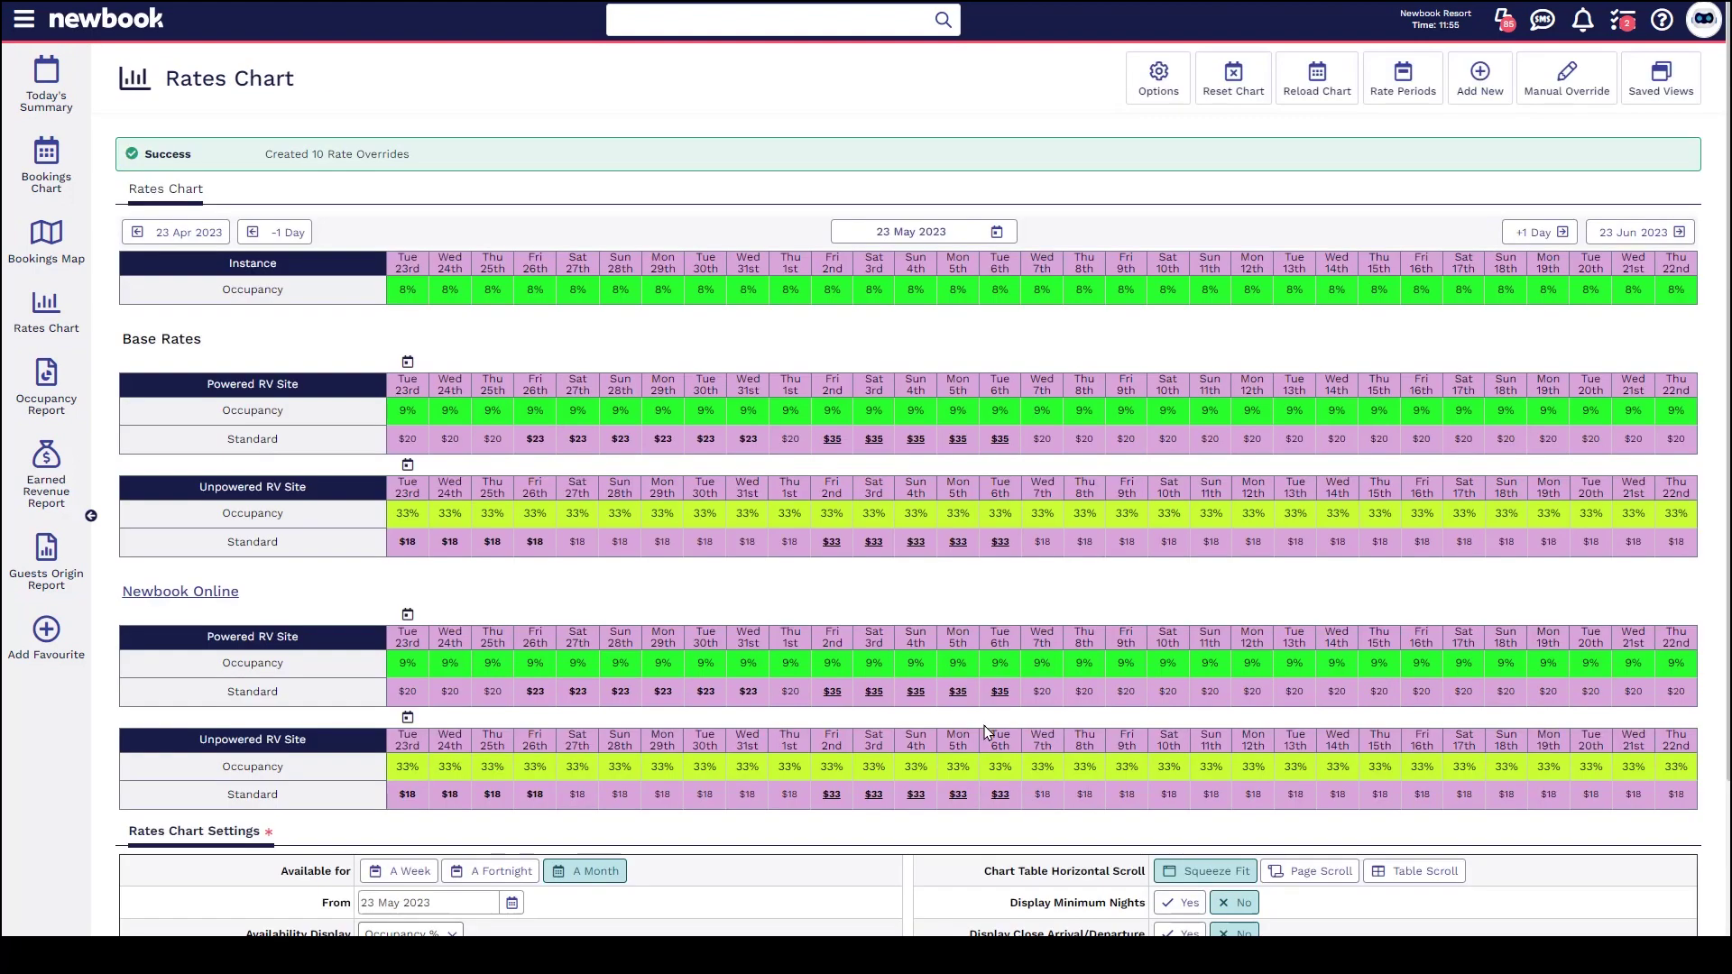
pyautogui.tripleClick(222, 80)
pyautogui.moveTo(268, 156); pyautogui.dragTo(439, 171)
pyautogui.click(439, 170)
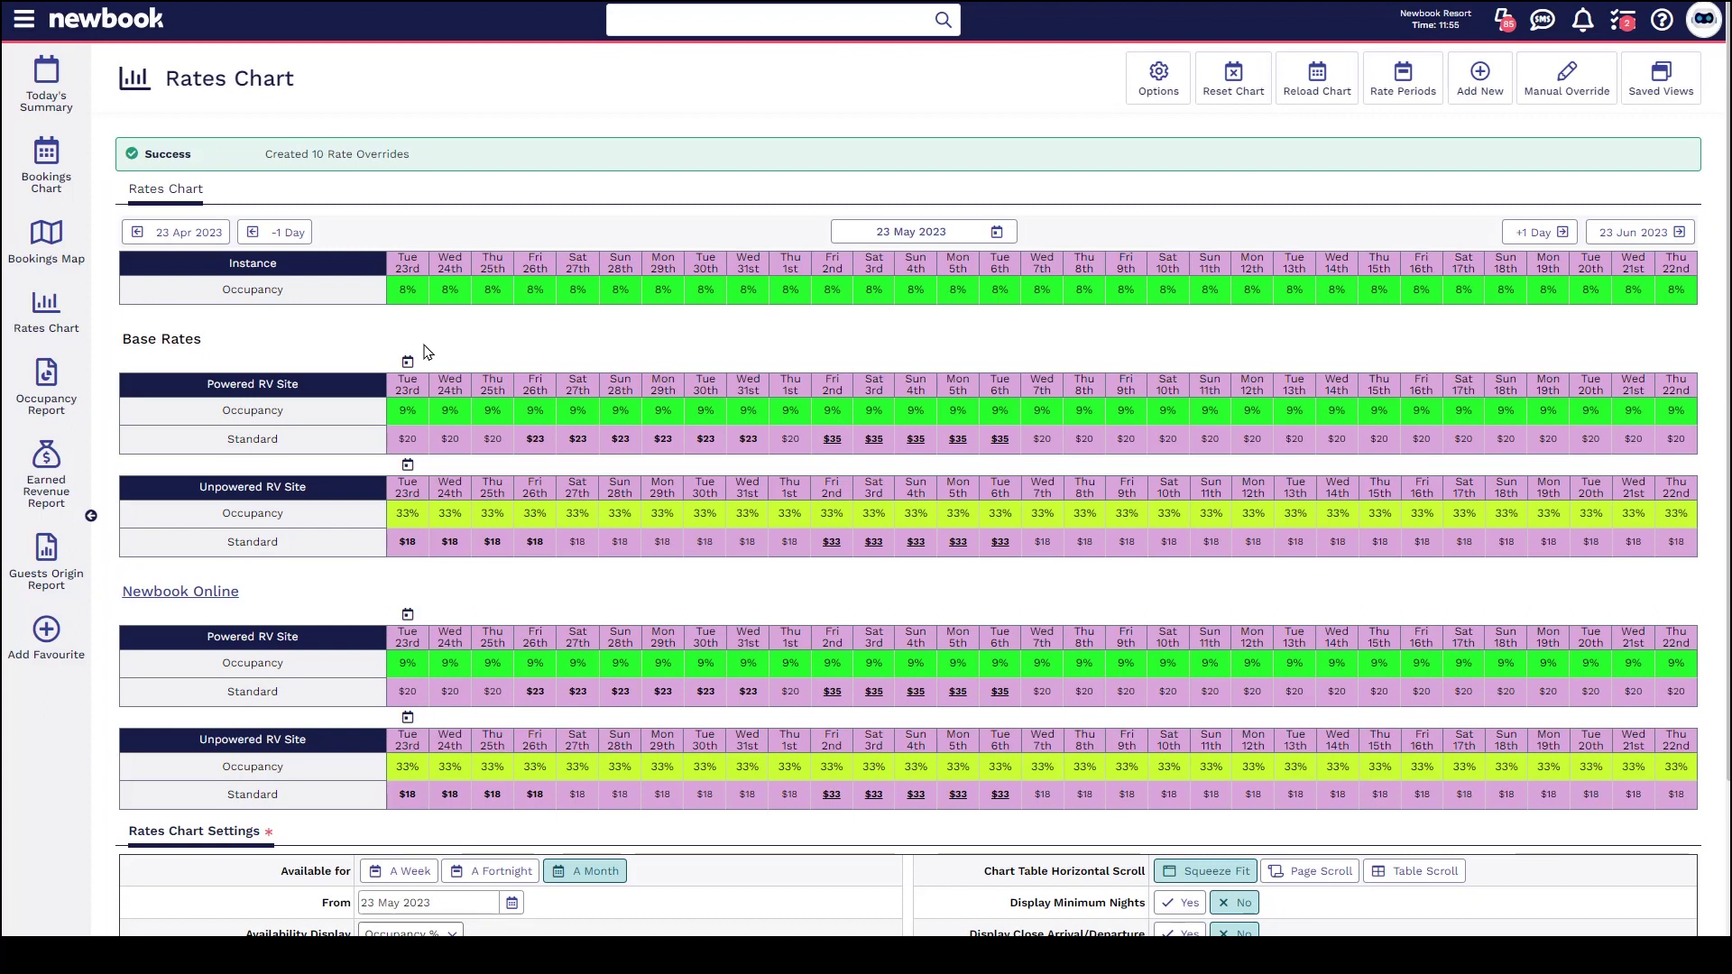
pyautogui.moveTo(834, 395)
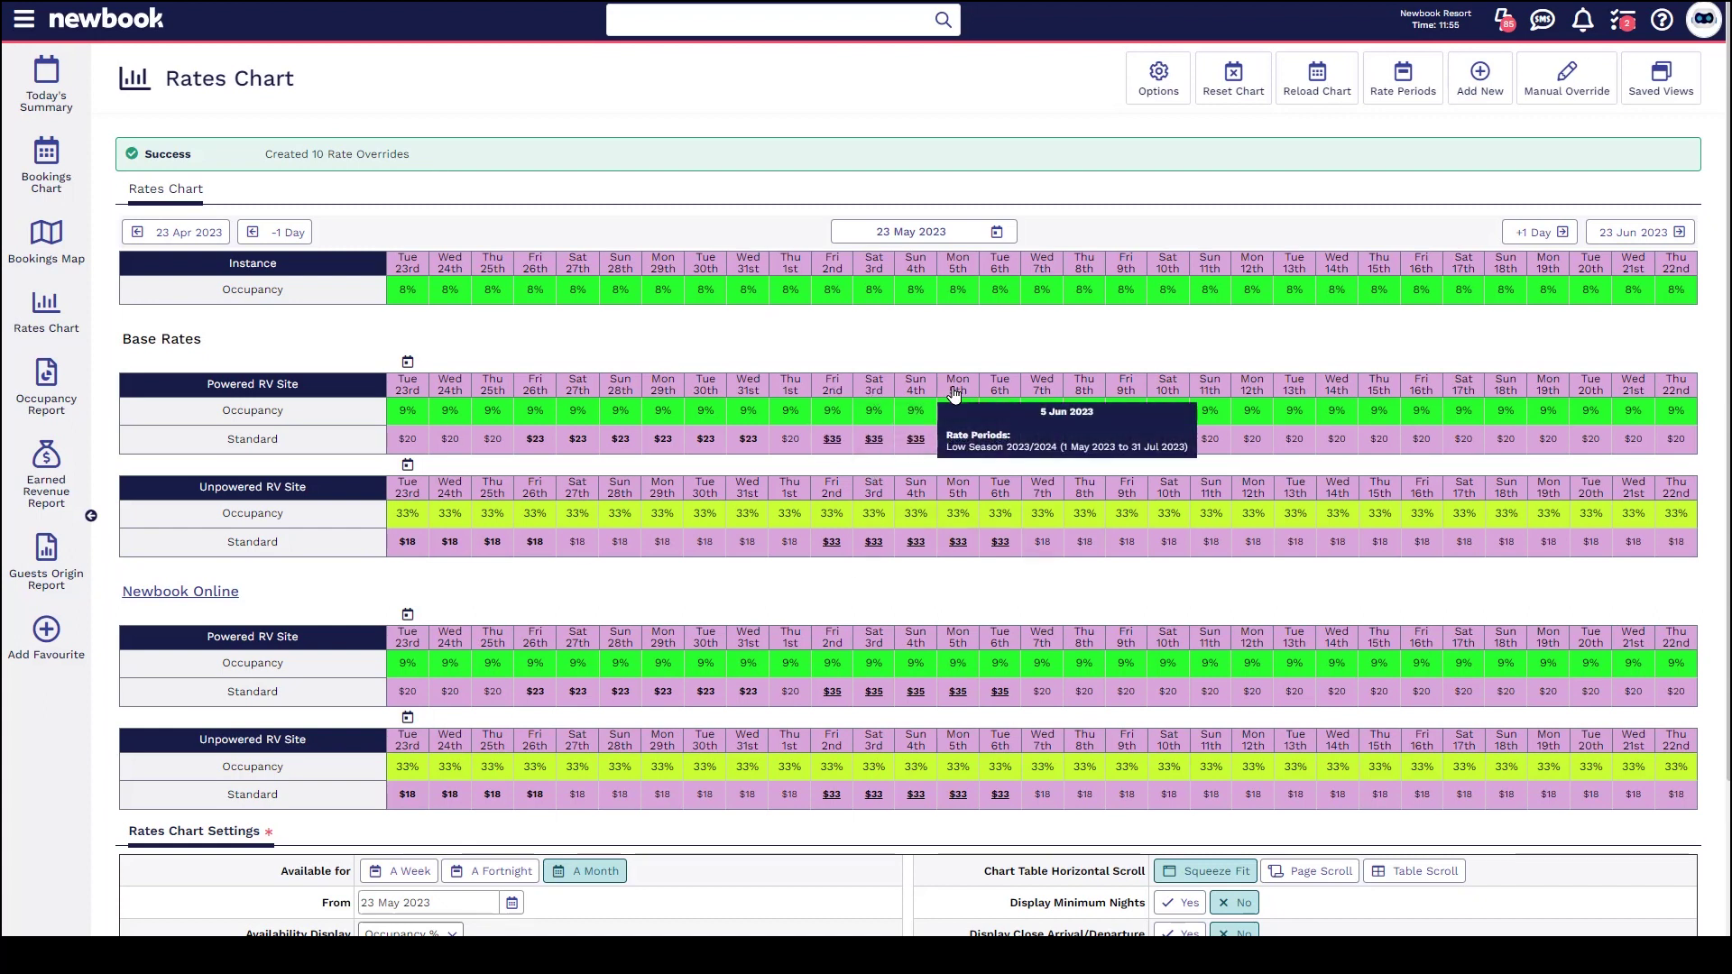
pyautogui.moveTo(832, 440)
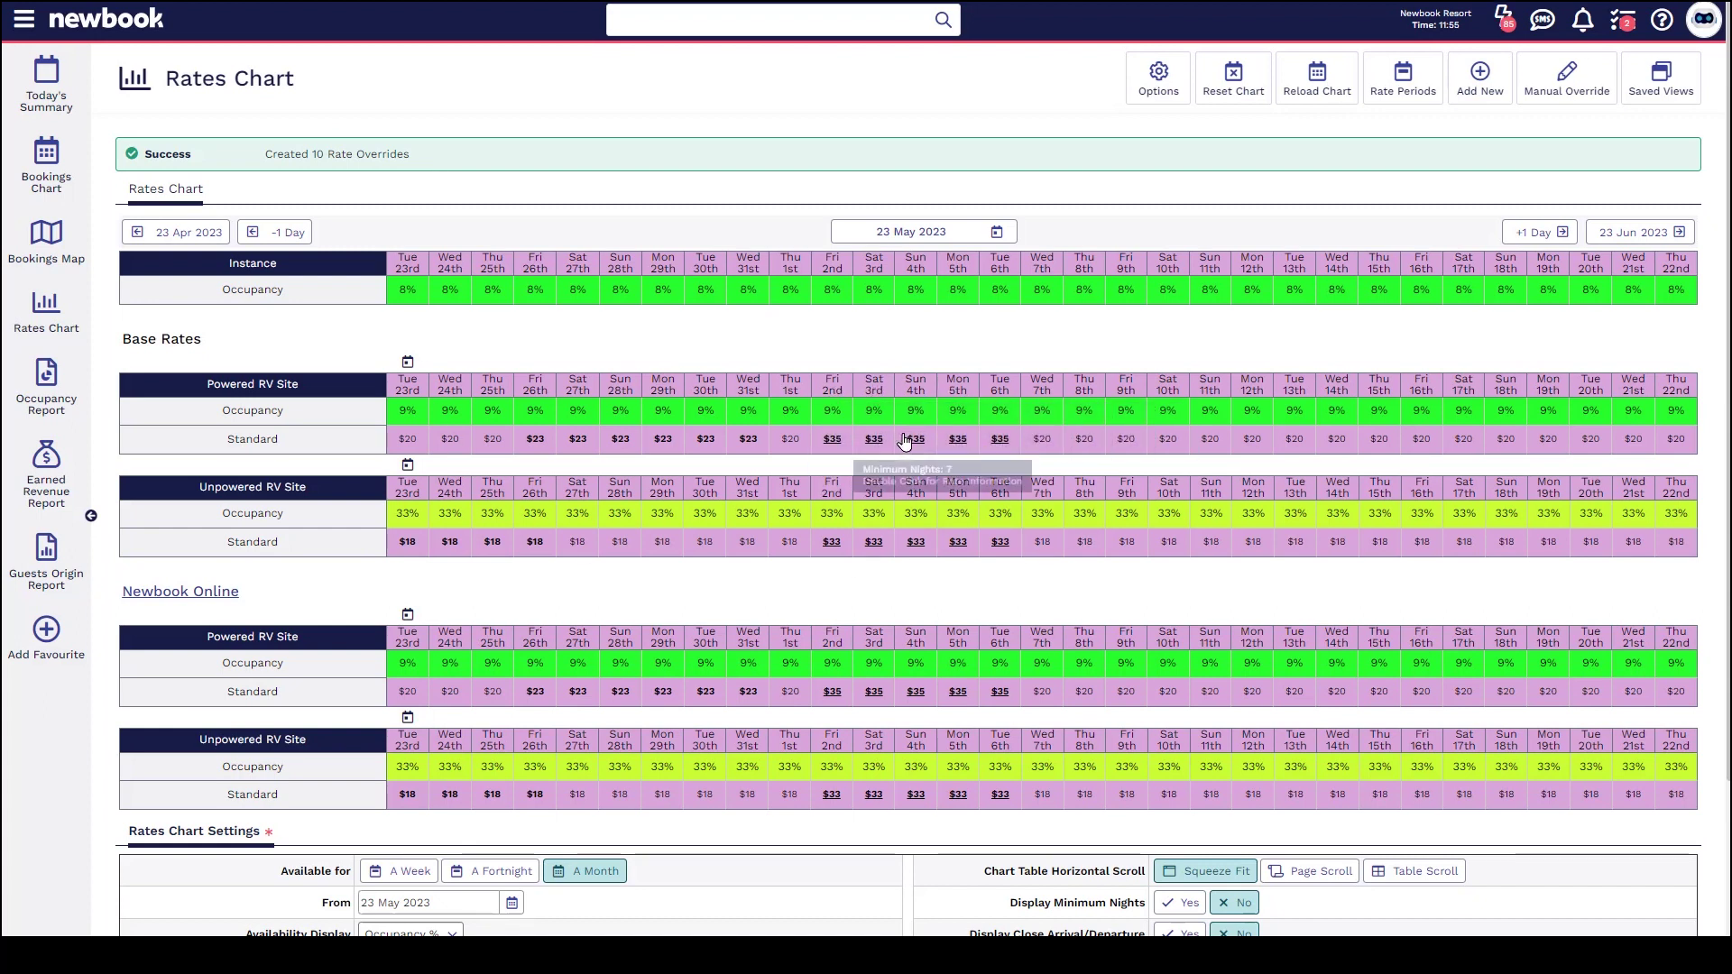
pyautogui.moveTo(996, 447)
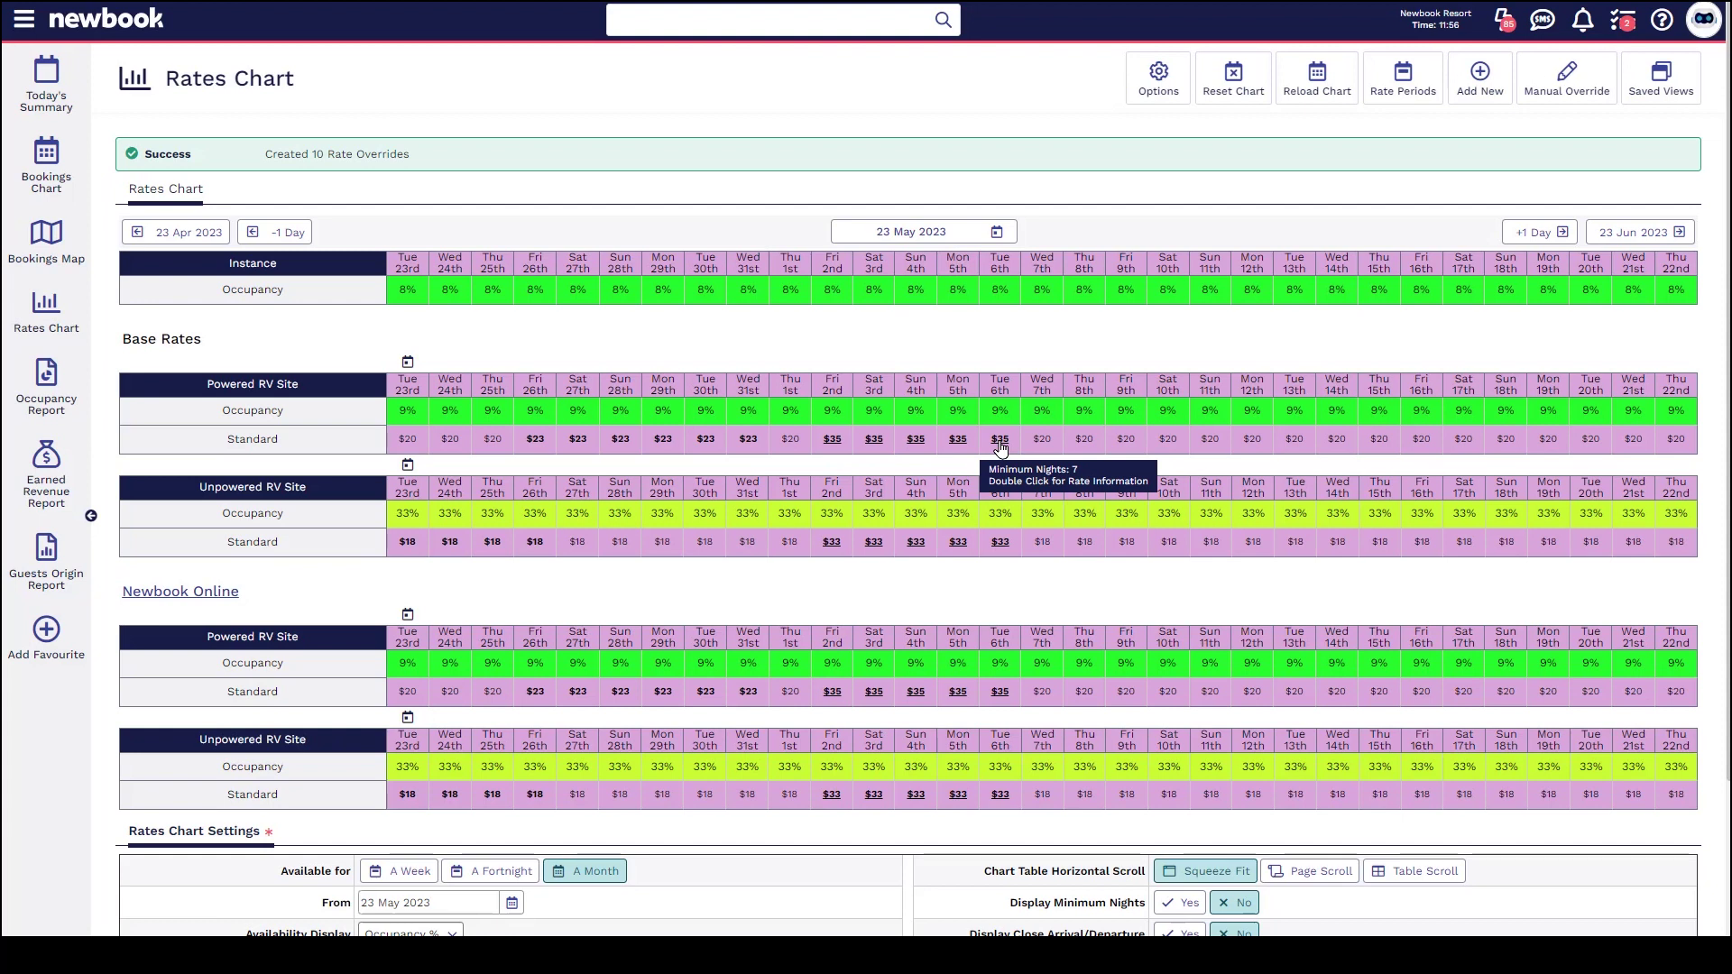
# Step: Turn on Display Minimum Nights and reload the Rates Chart to show the 7-night minimums
pyautogui.scroll(-3, 1000, 446)
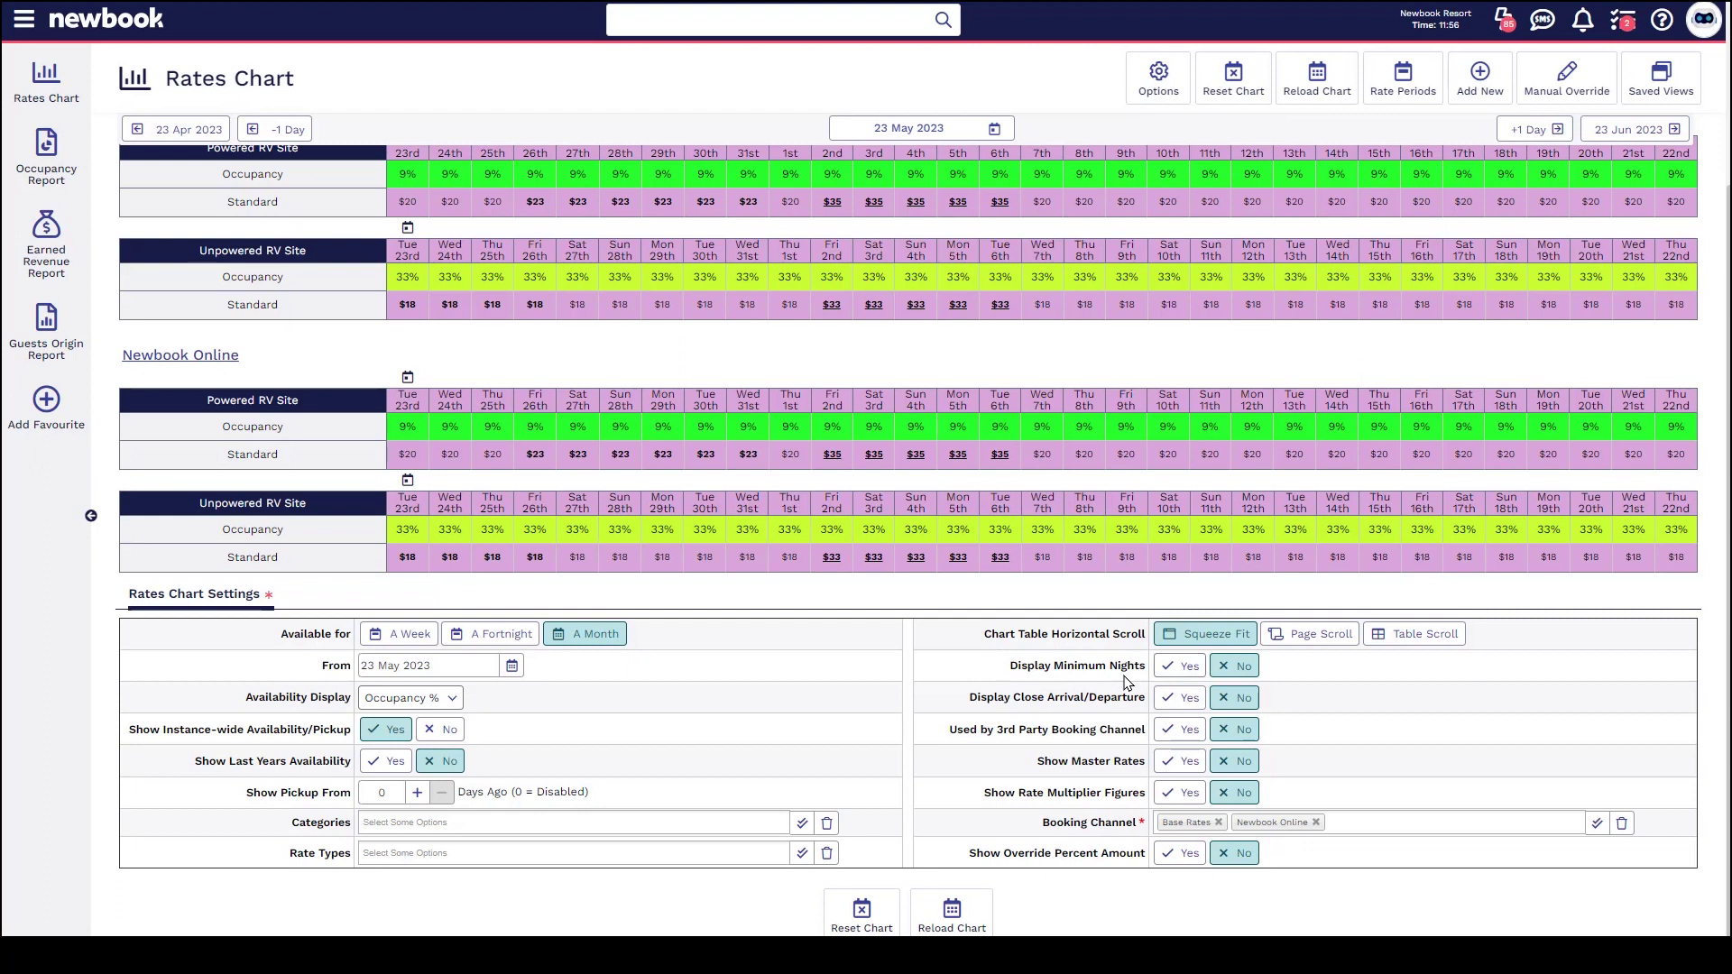
pyautogui.click(1174, 674)
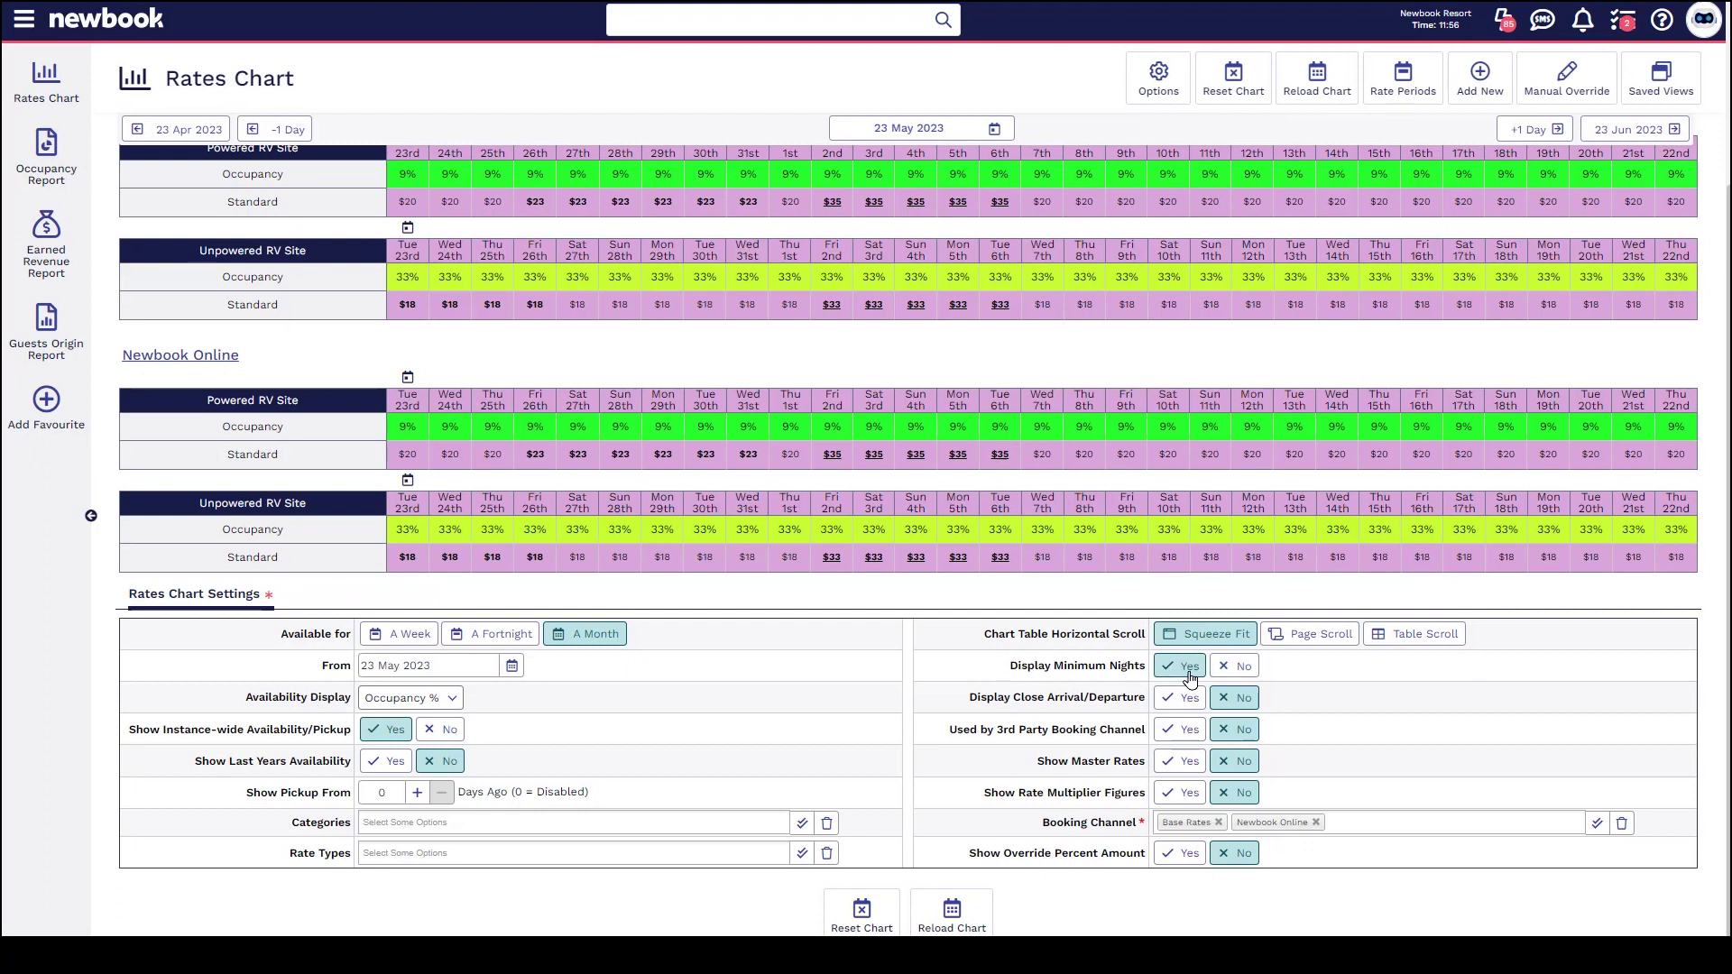
pyautogui.click(952, 911)
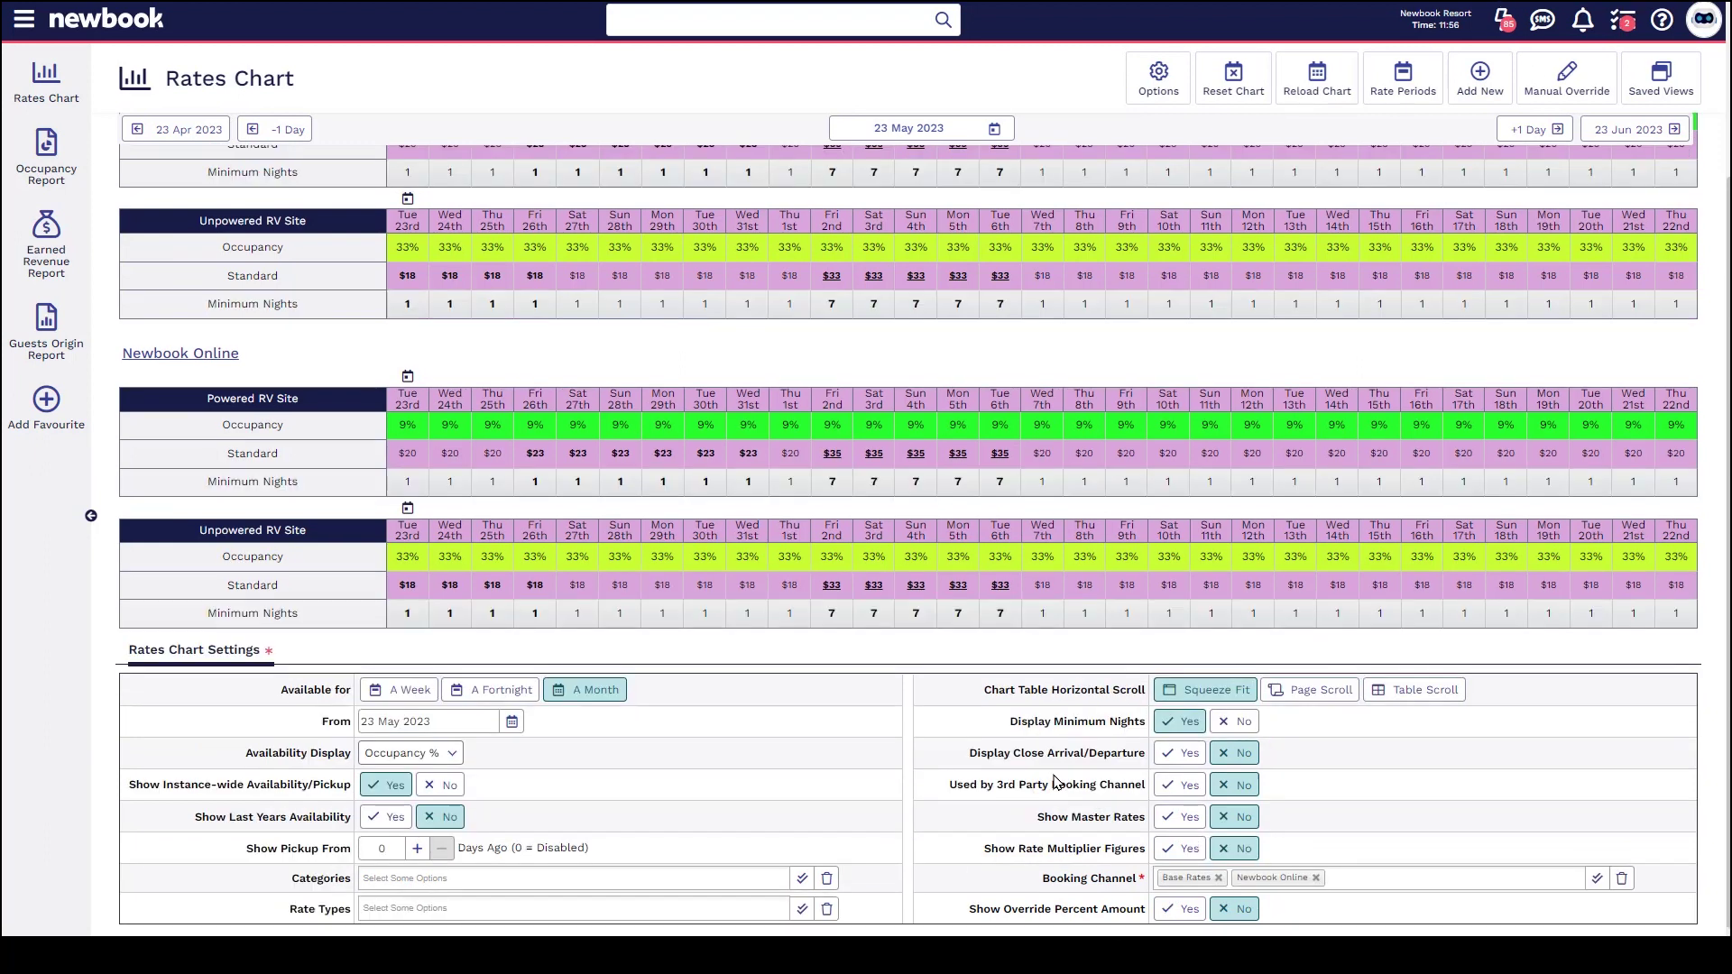
pyautogui.scroll(2, 1056, 783)
pyautogui.scroll(1, 1055, 783)
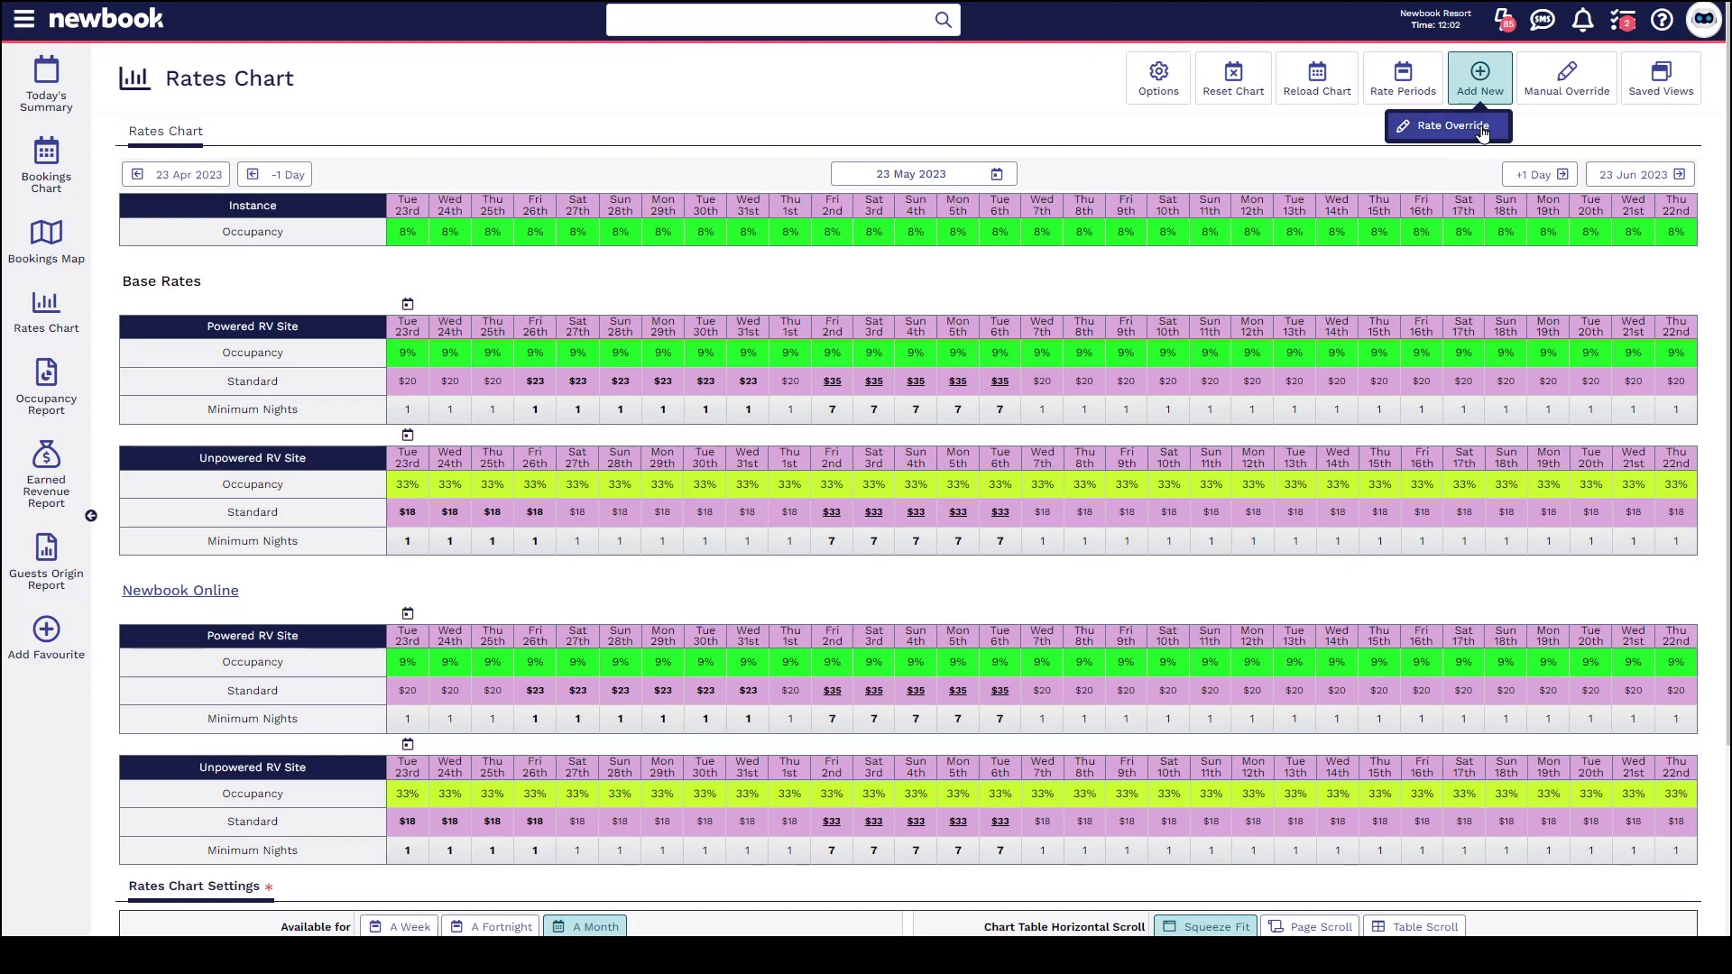
# Step: Start a new rate override for Powered RV Site, Standard rate, from 3 to 11 Jun 2023
pyautogui.click(1478, 76)
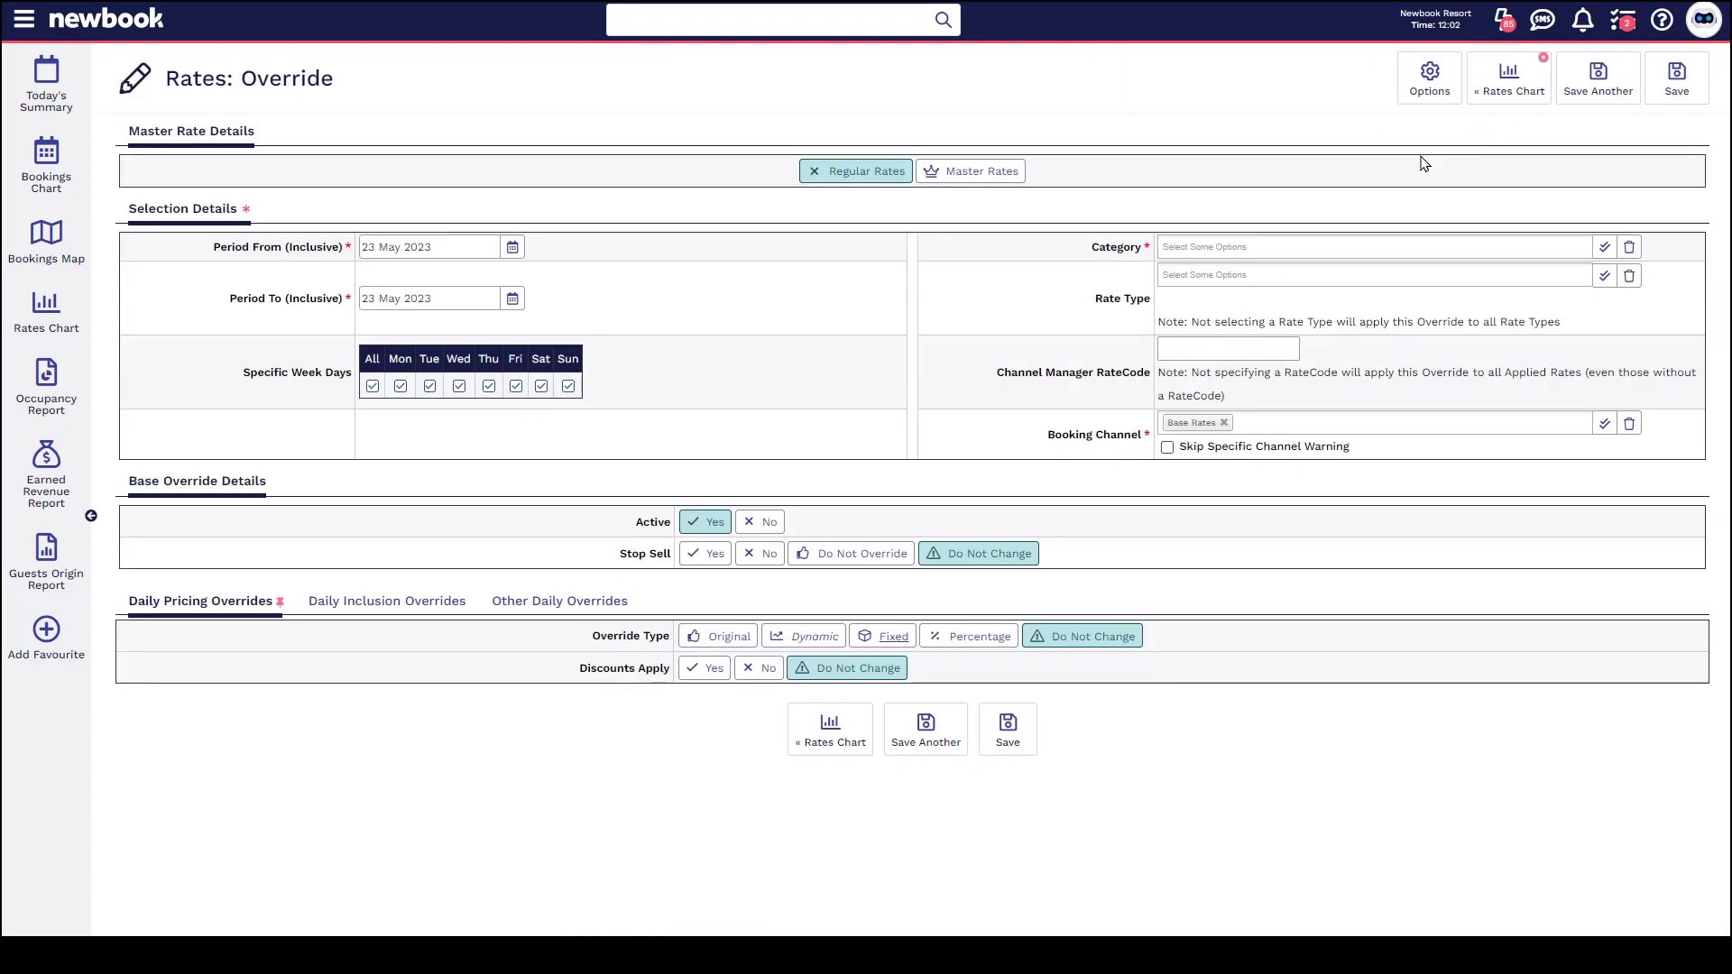
pyautogui.click(511, 247)
pyautogui.click(513, 426)
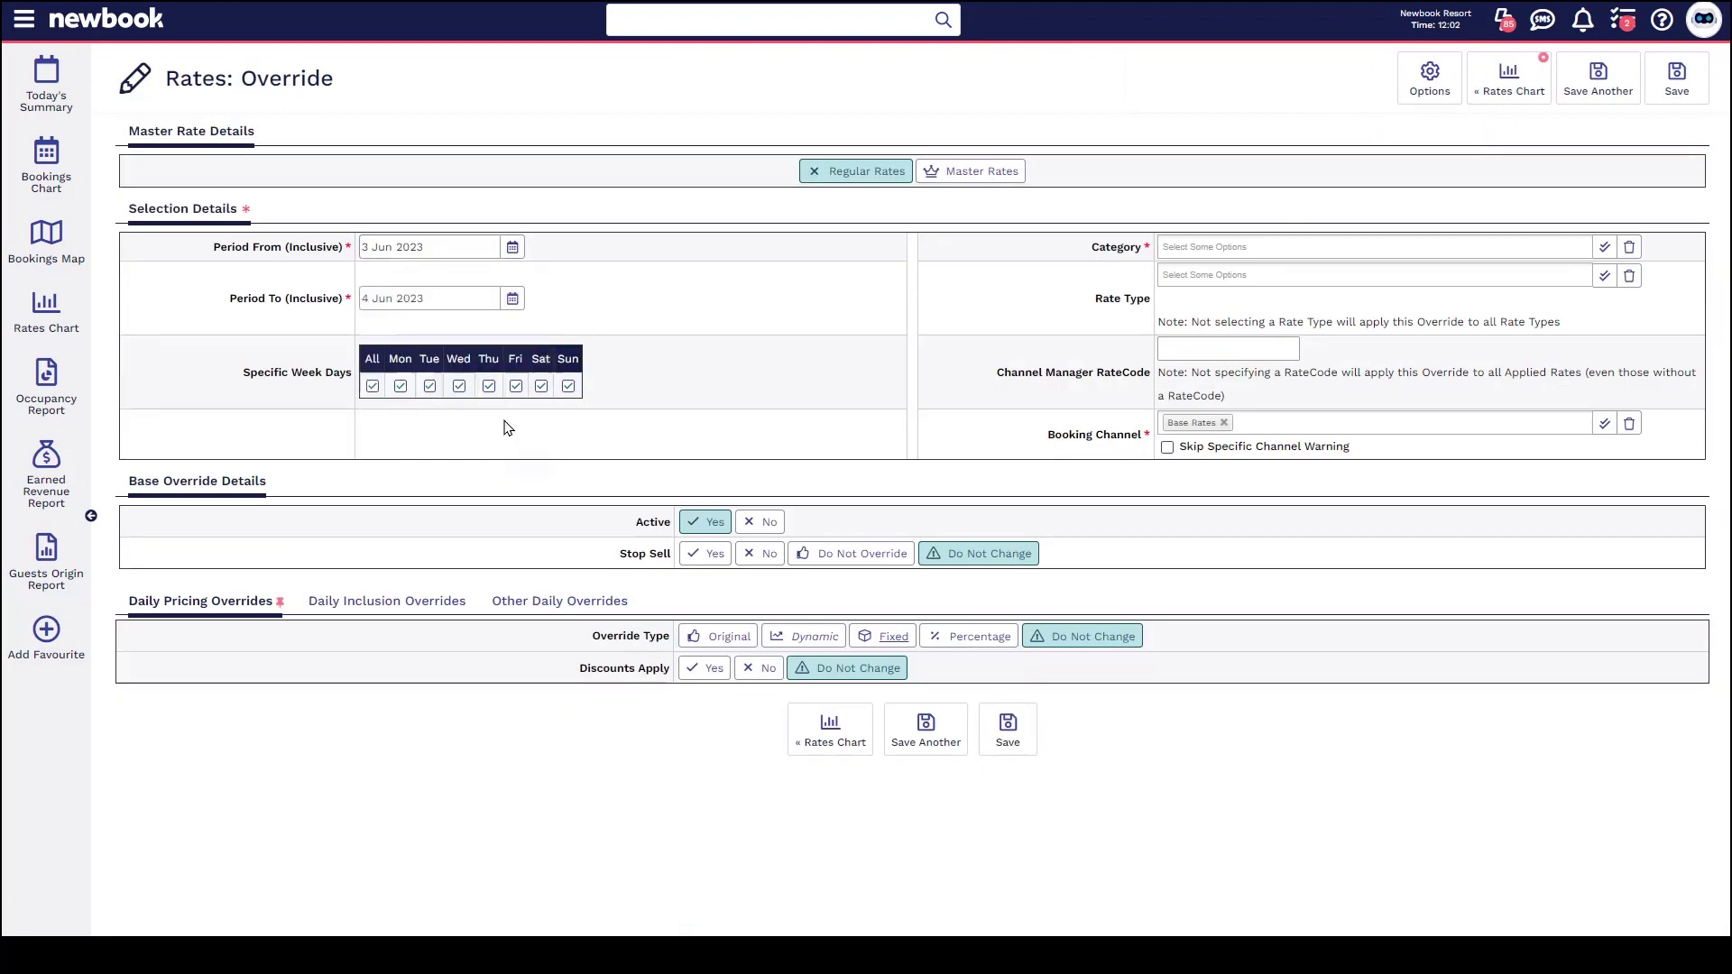
pyautogui.click(511, 298)
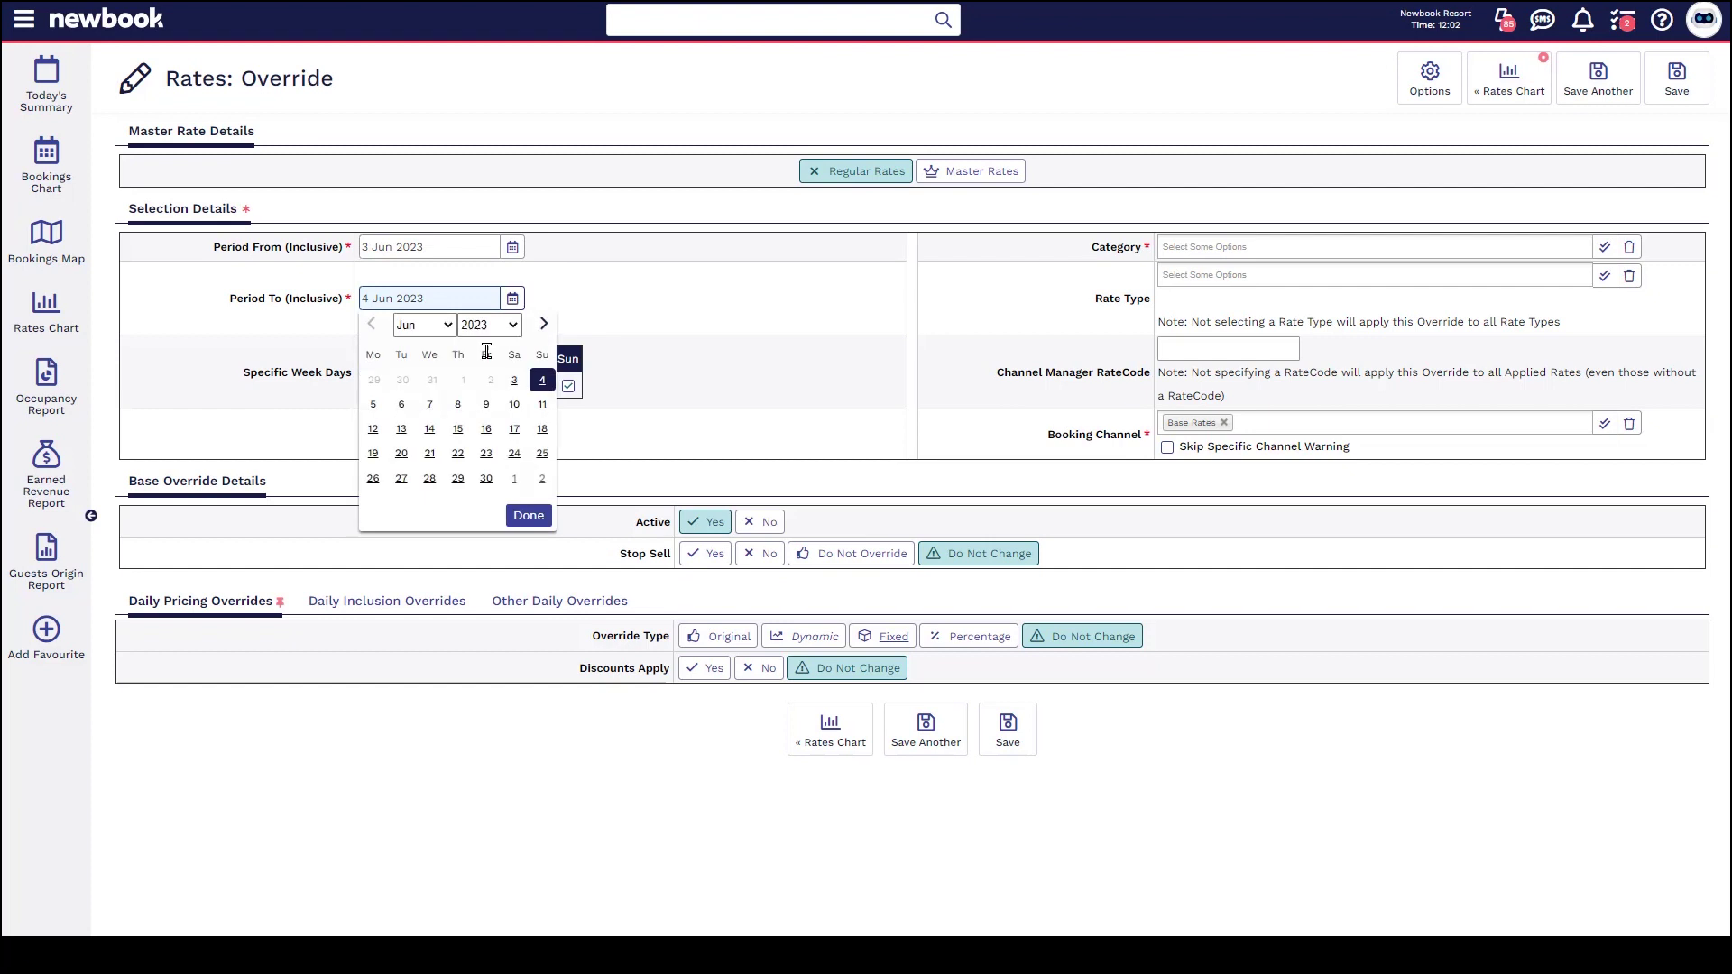
pyautogui.click(542, 404)
pyautogui.click(1187, 250)
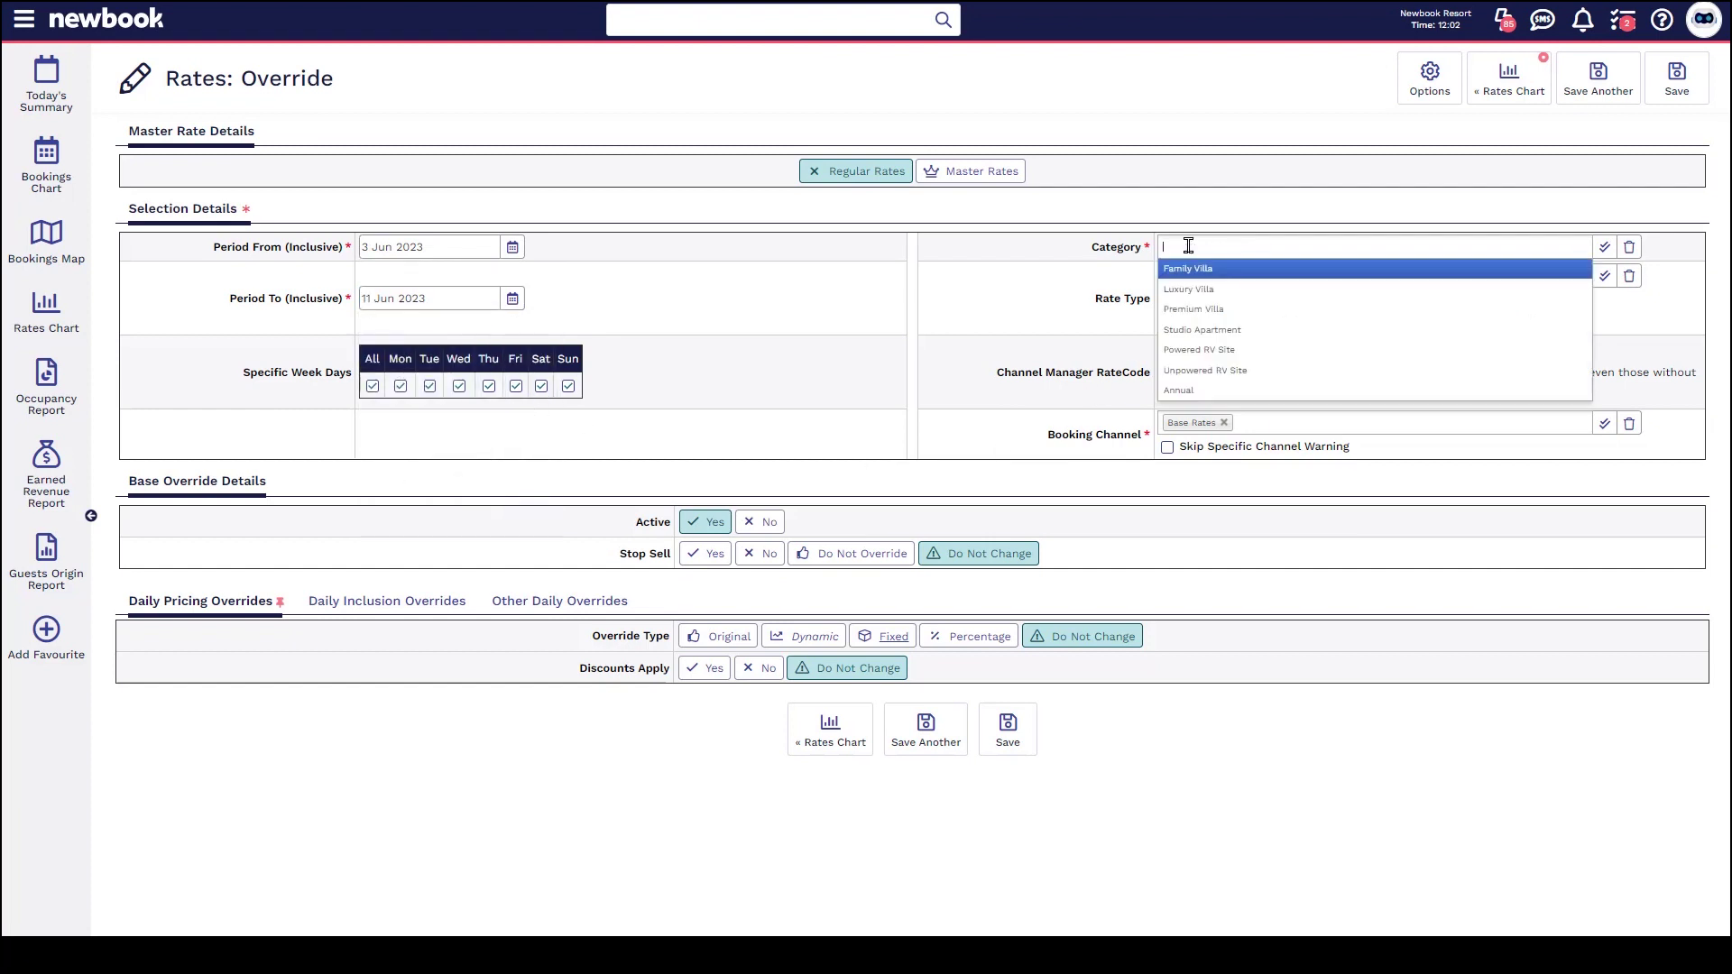
pyautogui.click(1199, 352)
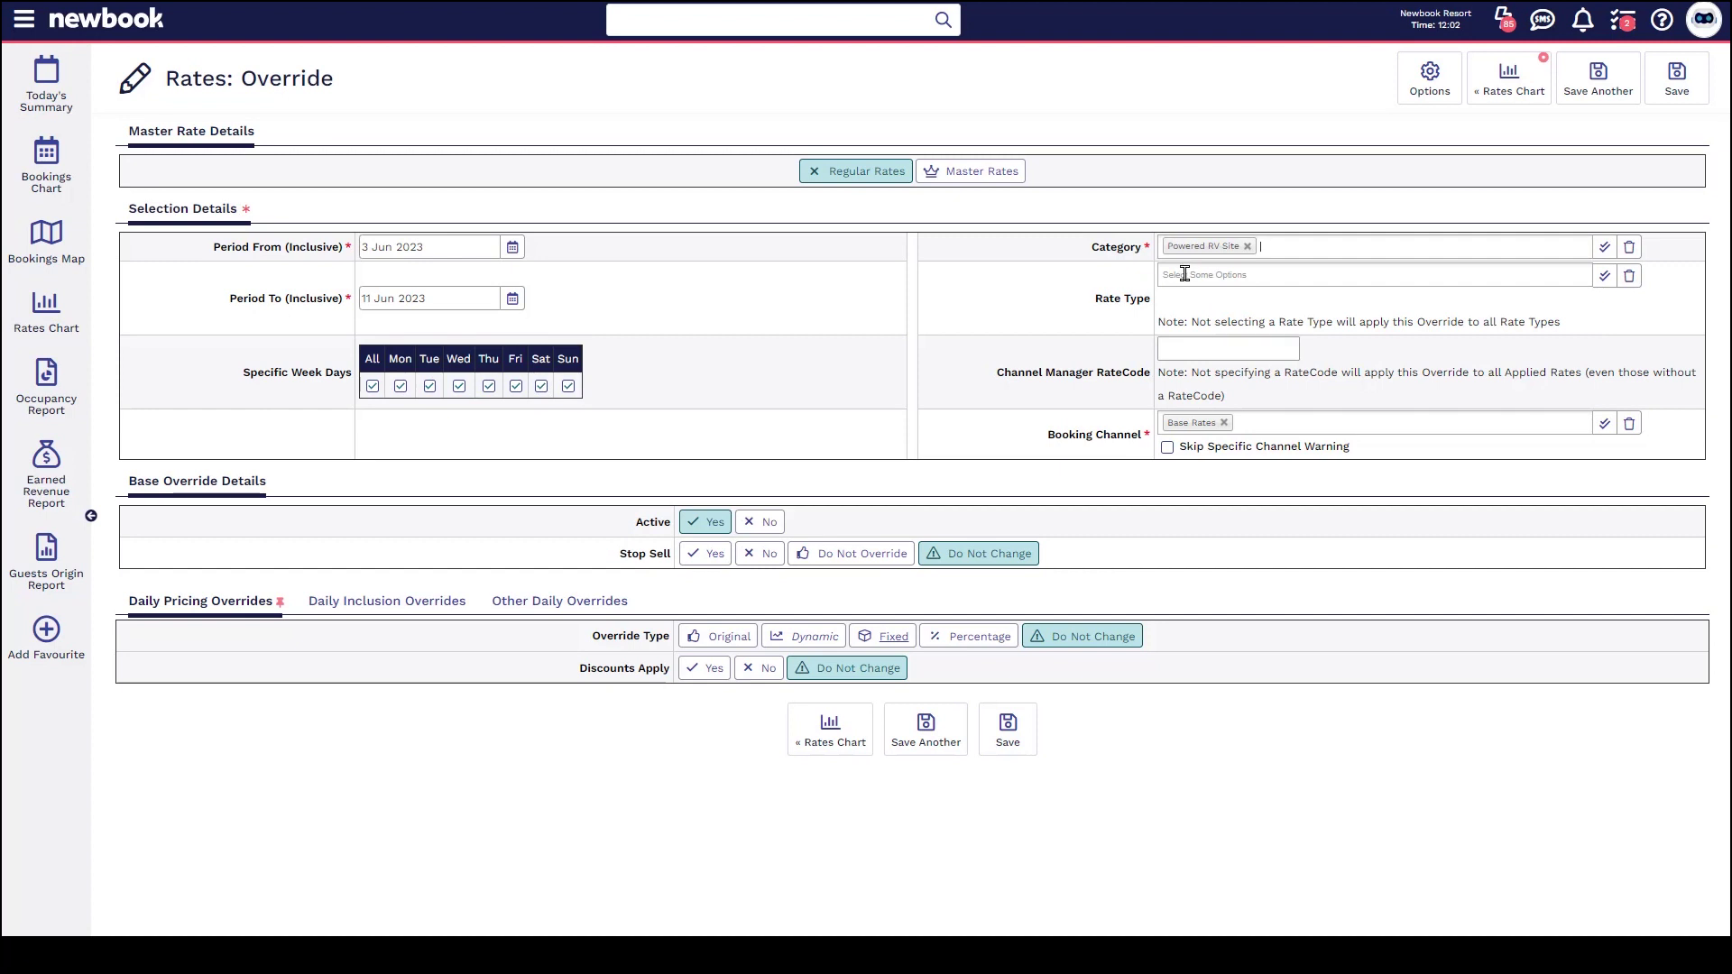
pyautogui.click(1184, 275)
pyautogui.click(1197, 317)
# Step: Limit the override to Newbook Online with a fixed $100 price and save it
pyautogui.moveTo(1060, 451); pyautogui.dragTo(1148, 439)
pyautogui.click(1173, 435)
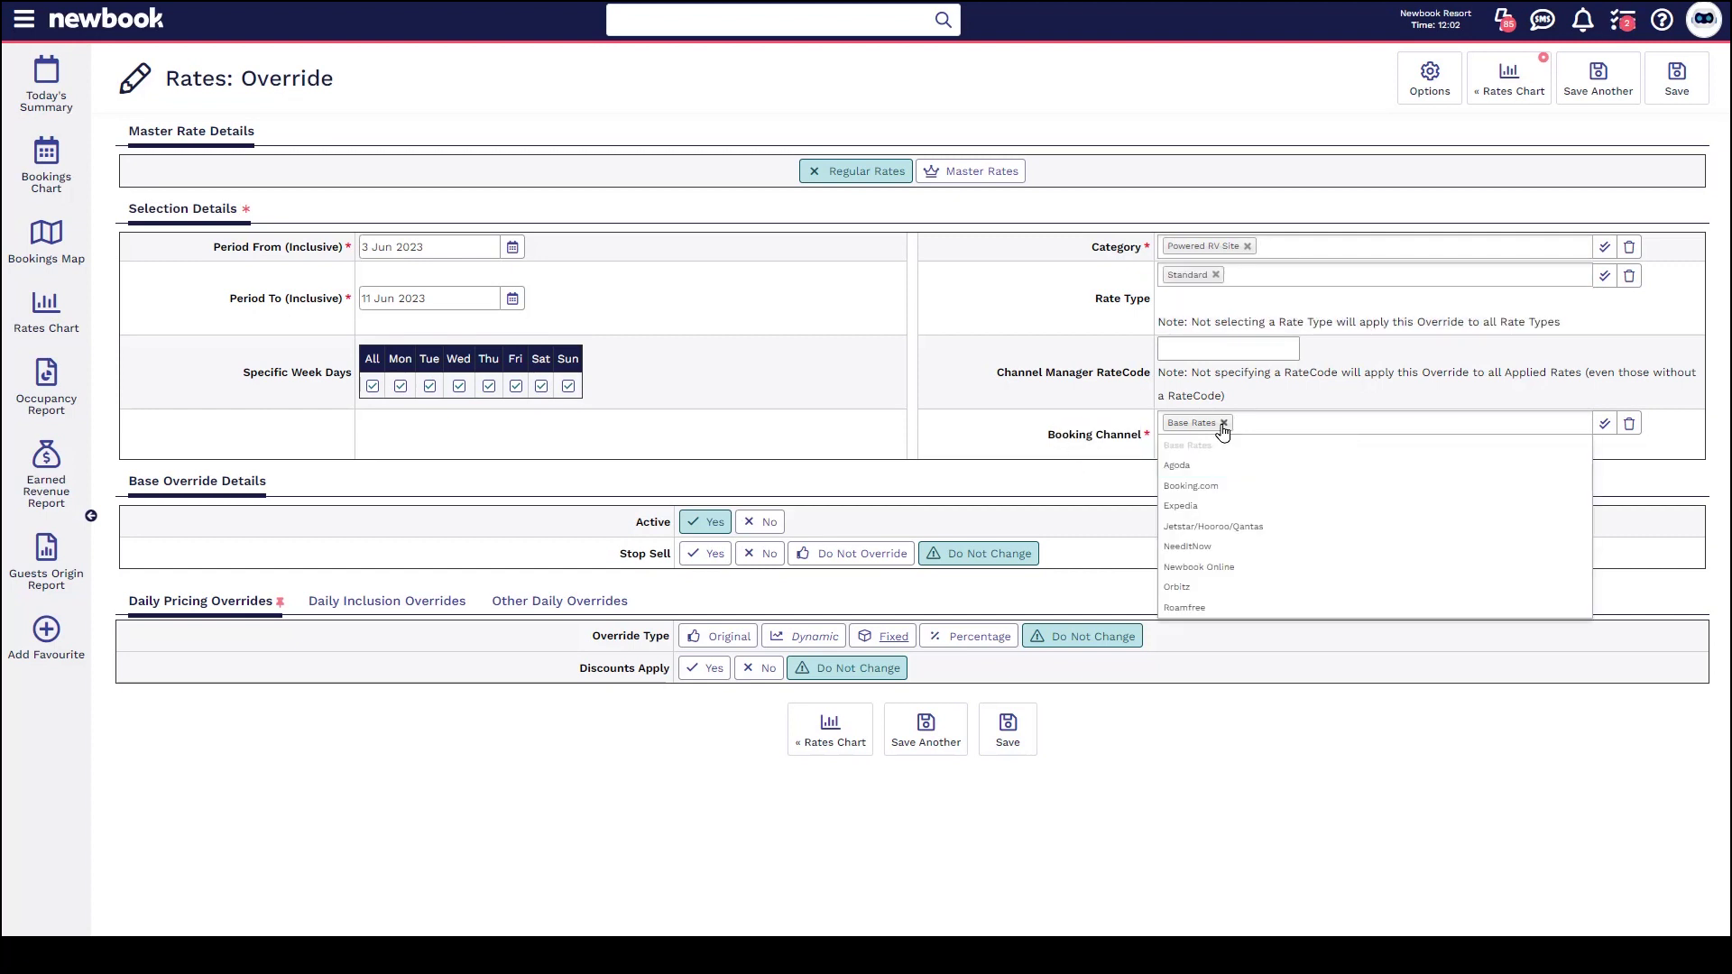
pyautogui.click(1223, 424)
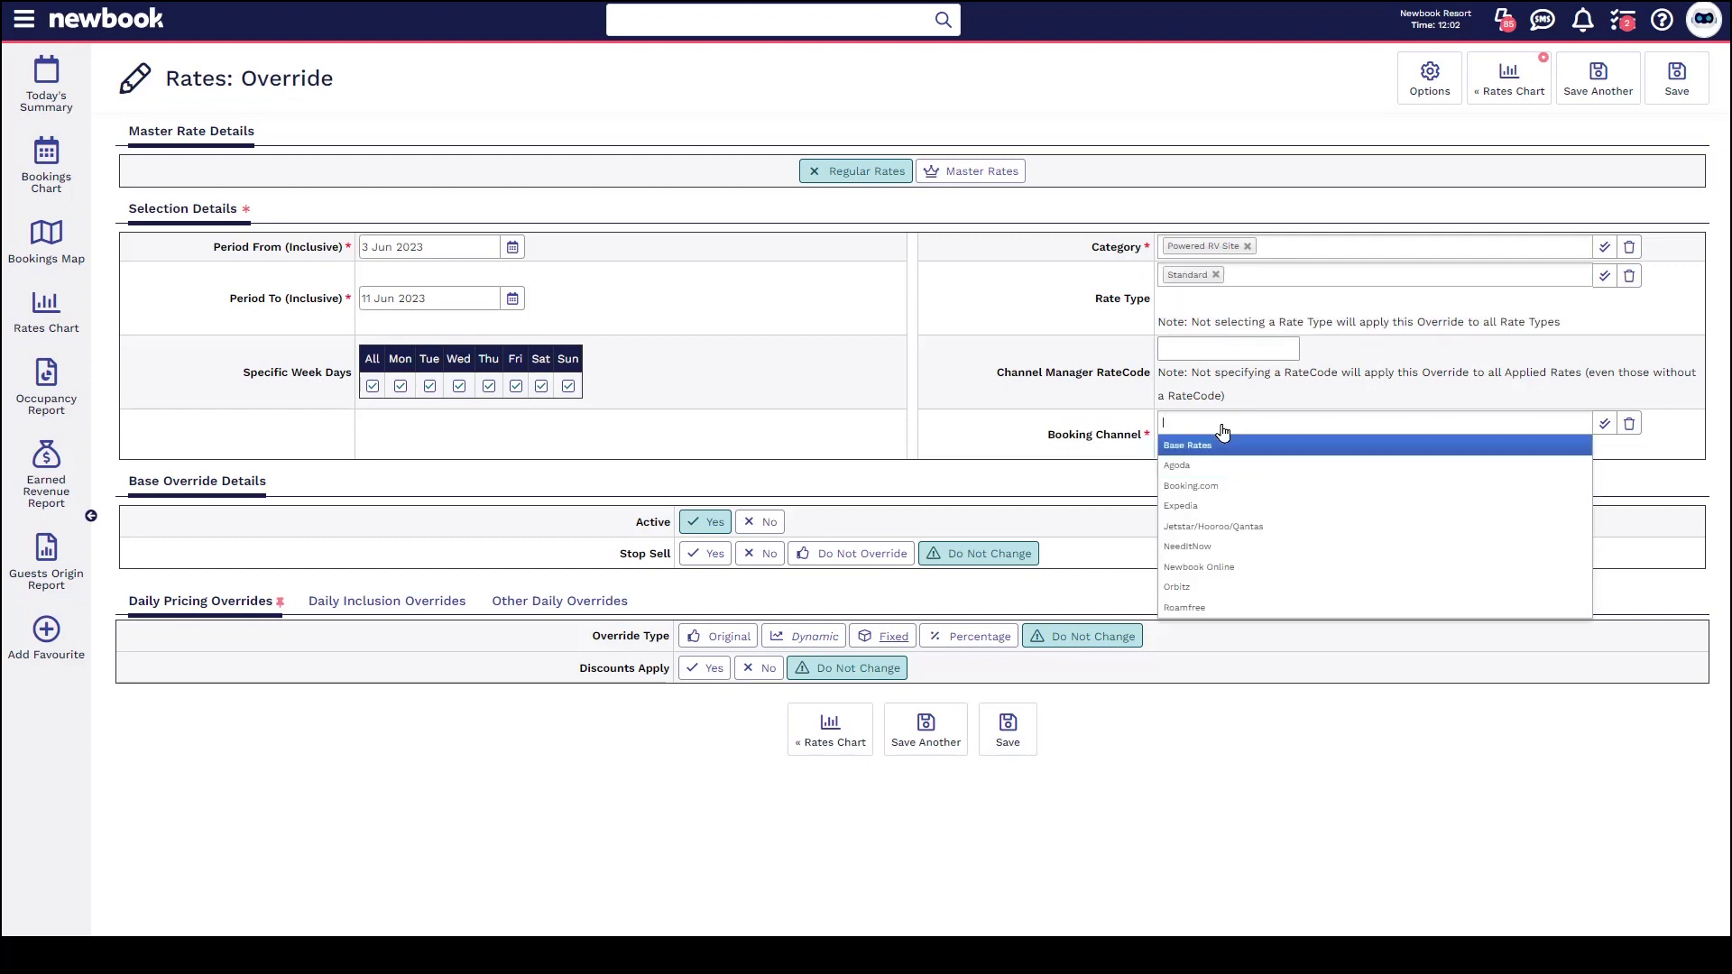
pyautogui.click(1219, 569)
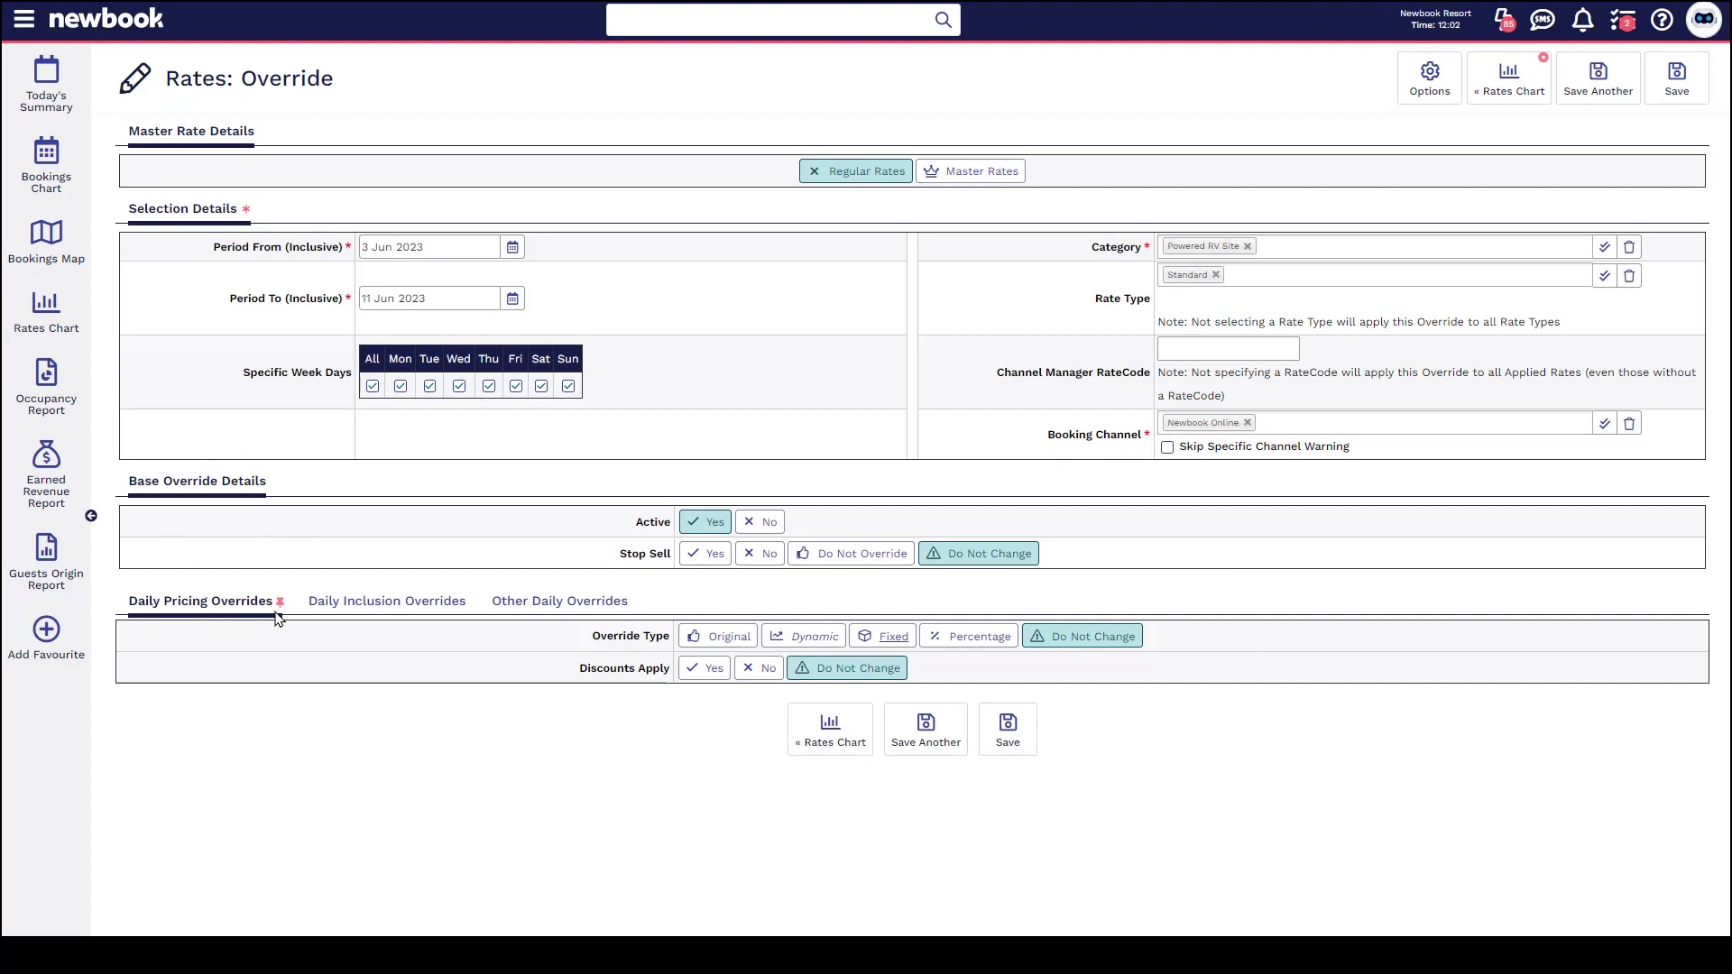
pyautogui.click(882, 643)
pyautogui.click(731, 670)
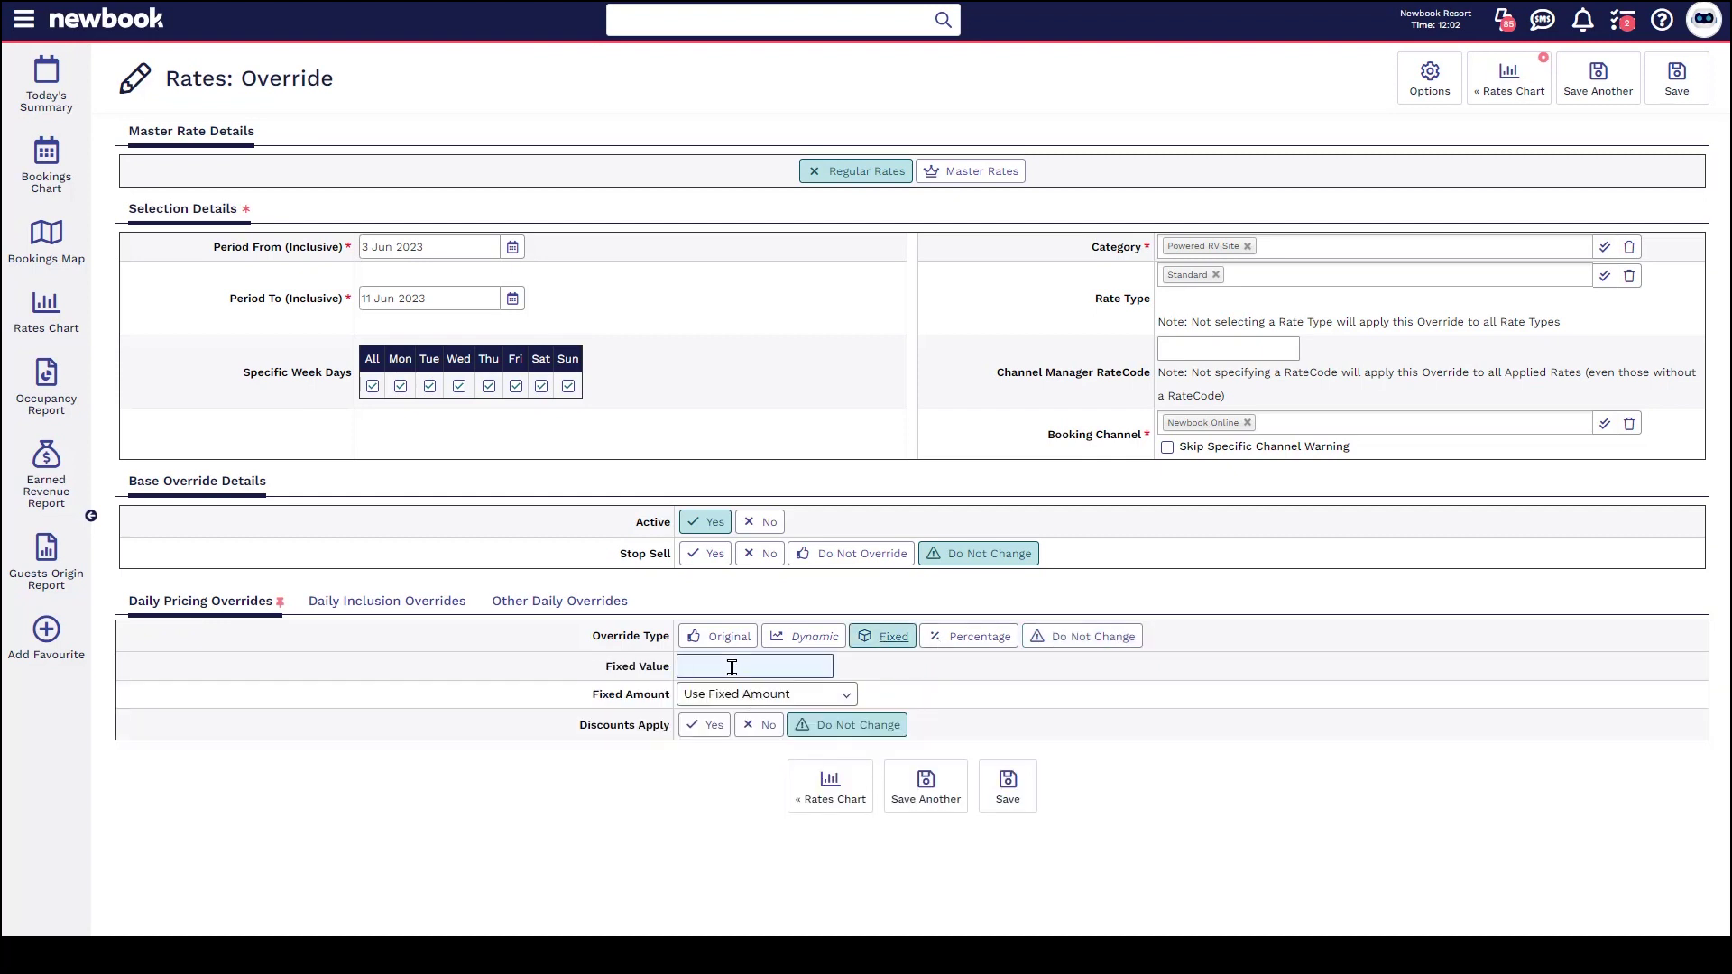
pyautogui.click(1011, 793)
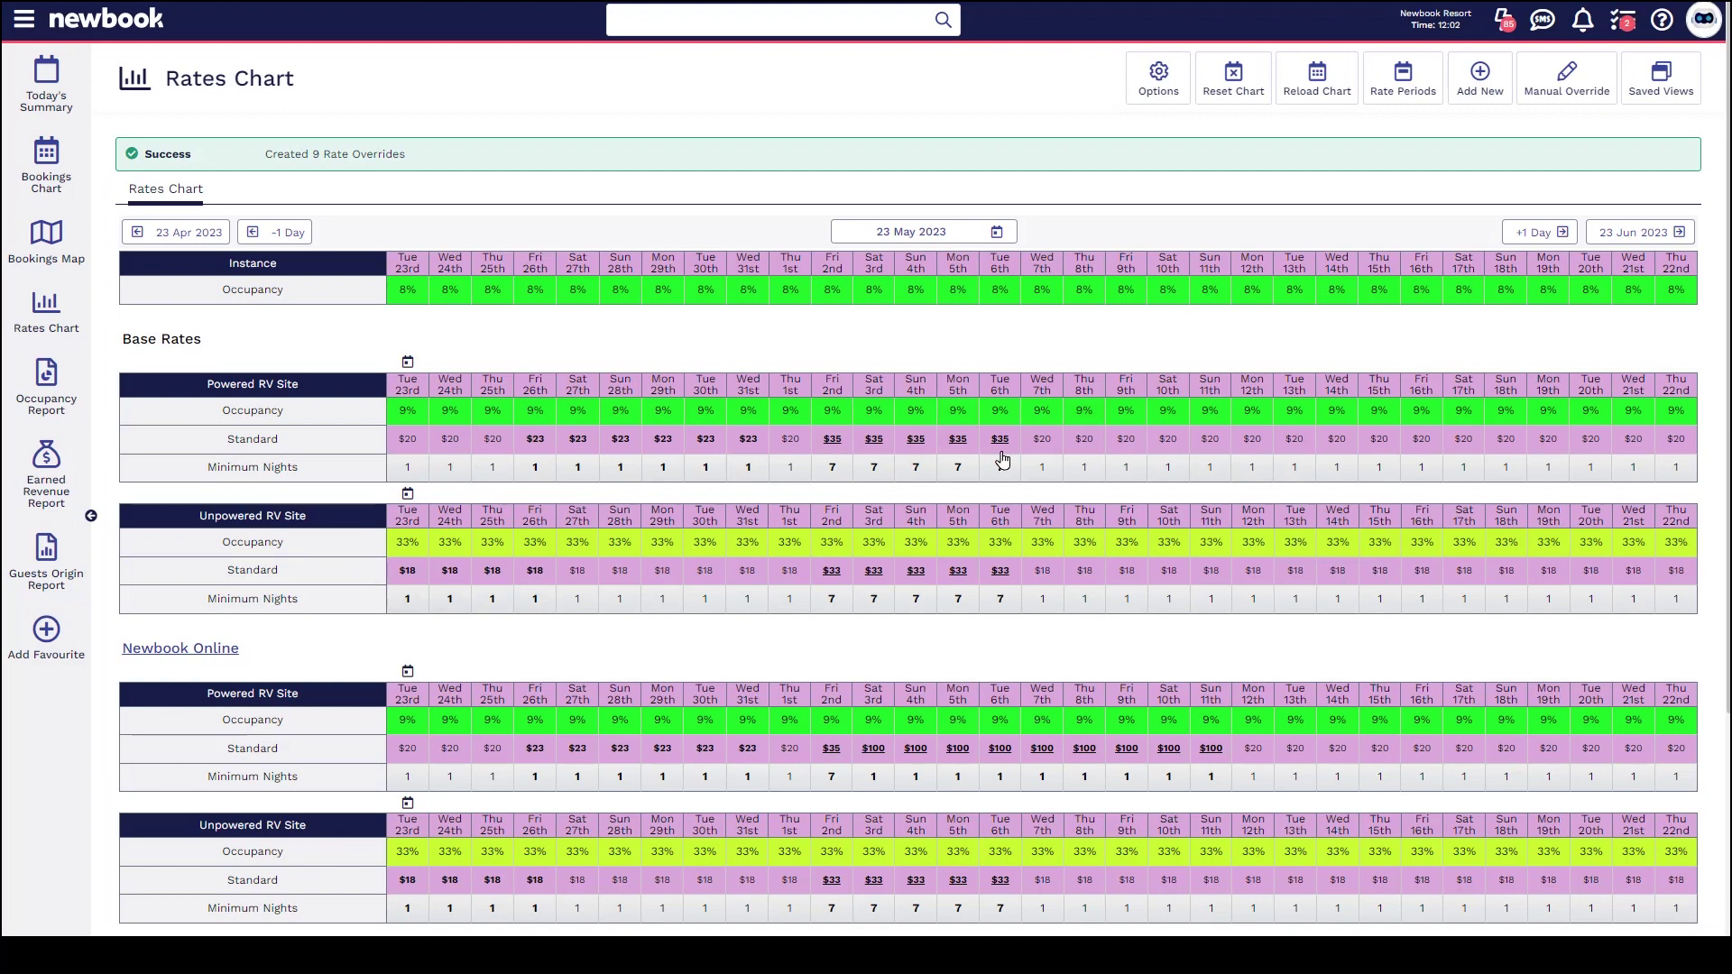
pyautogui.scroll(-2, 707, 474)
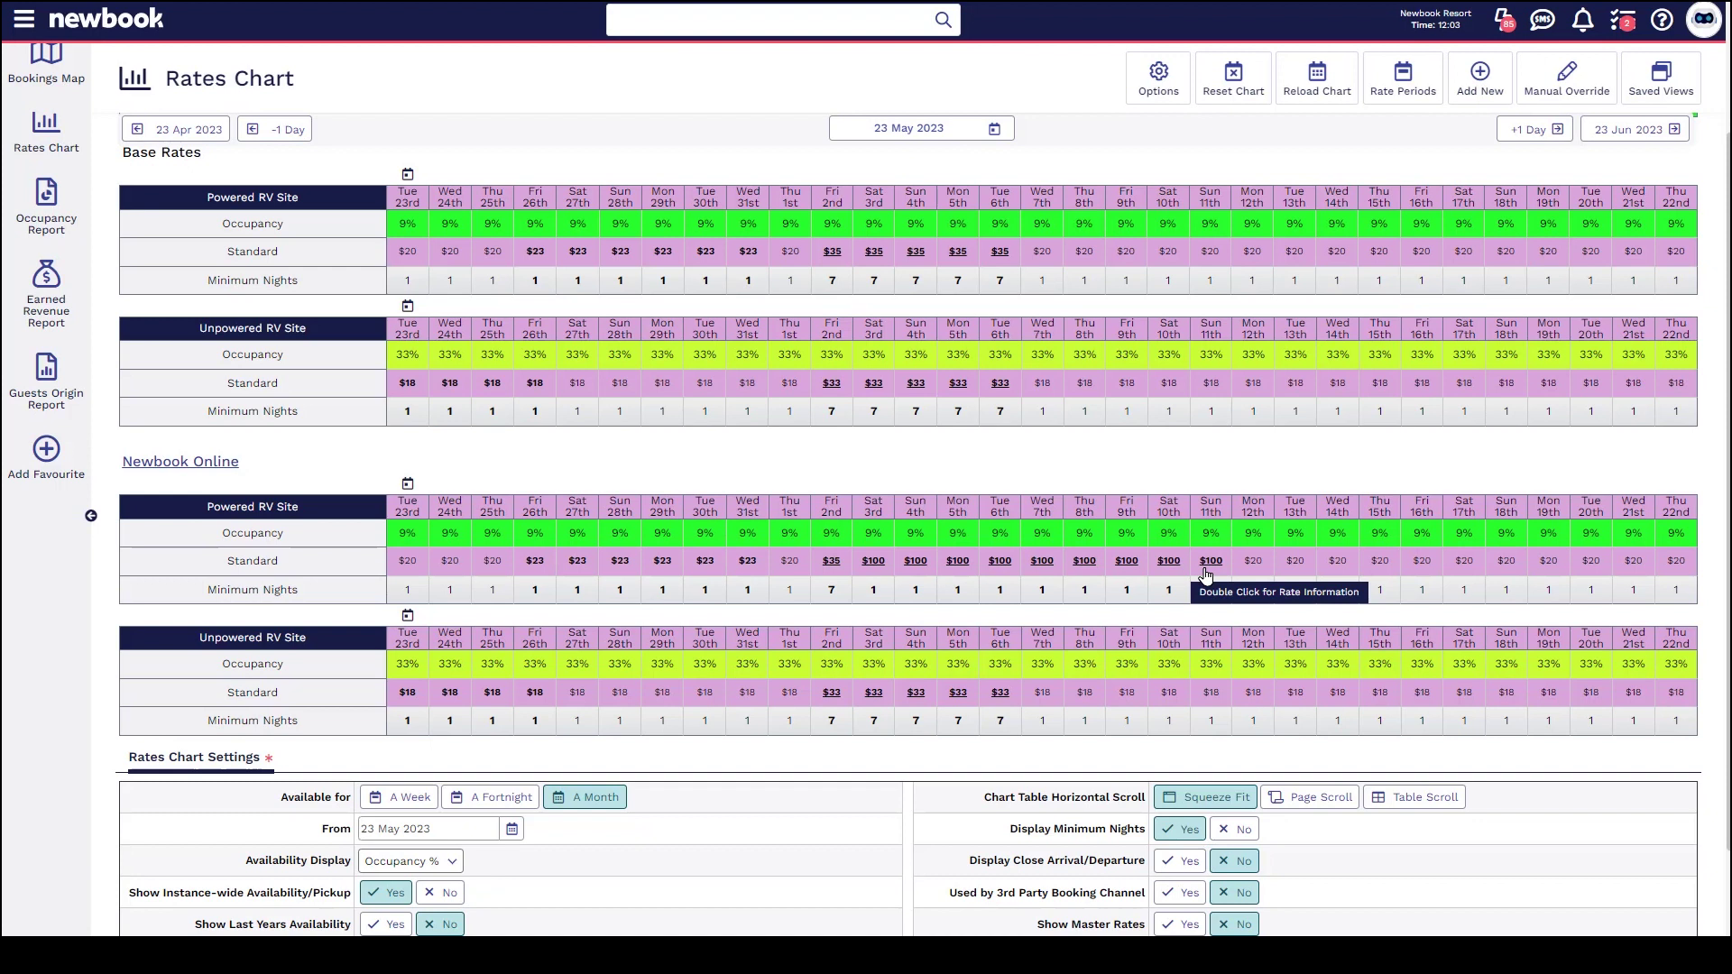
# Step: Create a new rate override with the period 3 Jun to 9 Jun 2023
pyautogui.click(1479, 77)
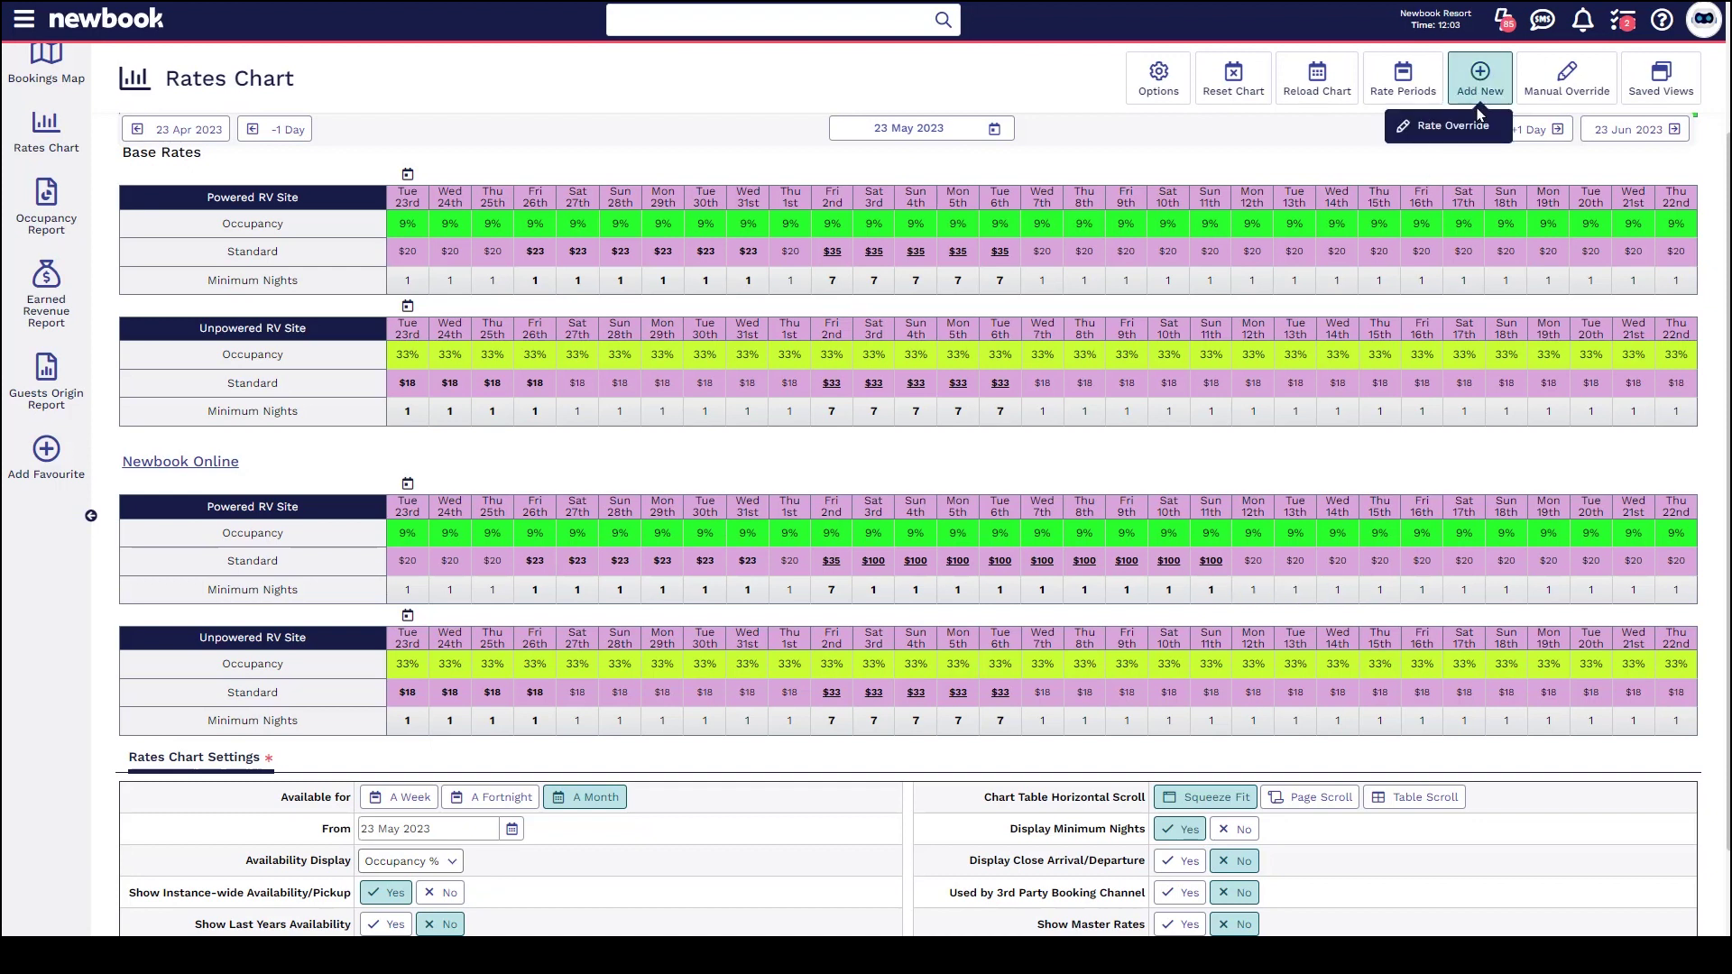
pyautogui.click(1476, 130)
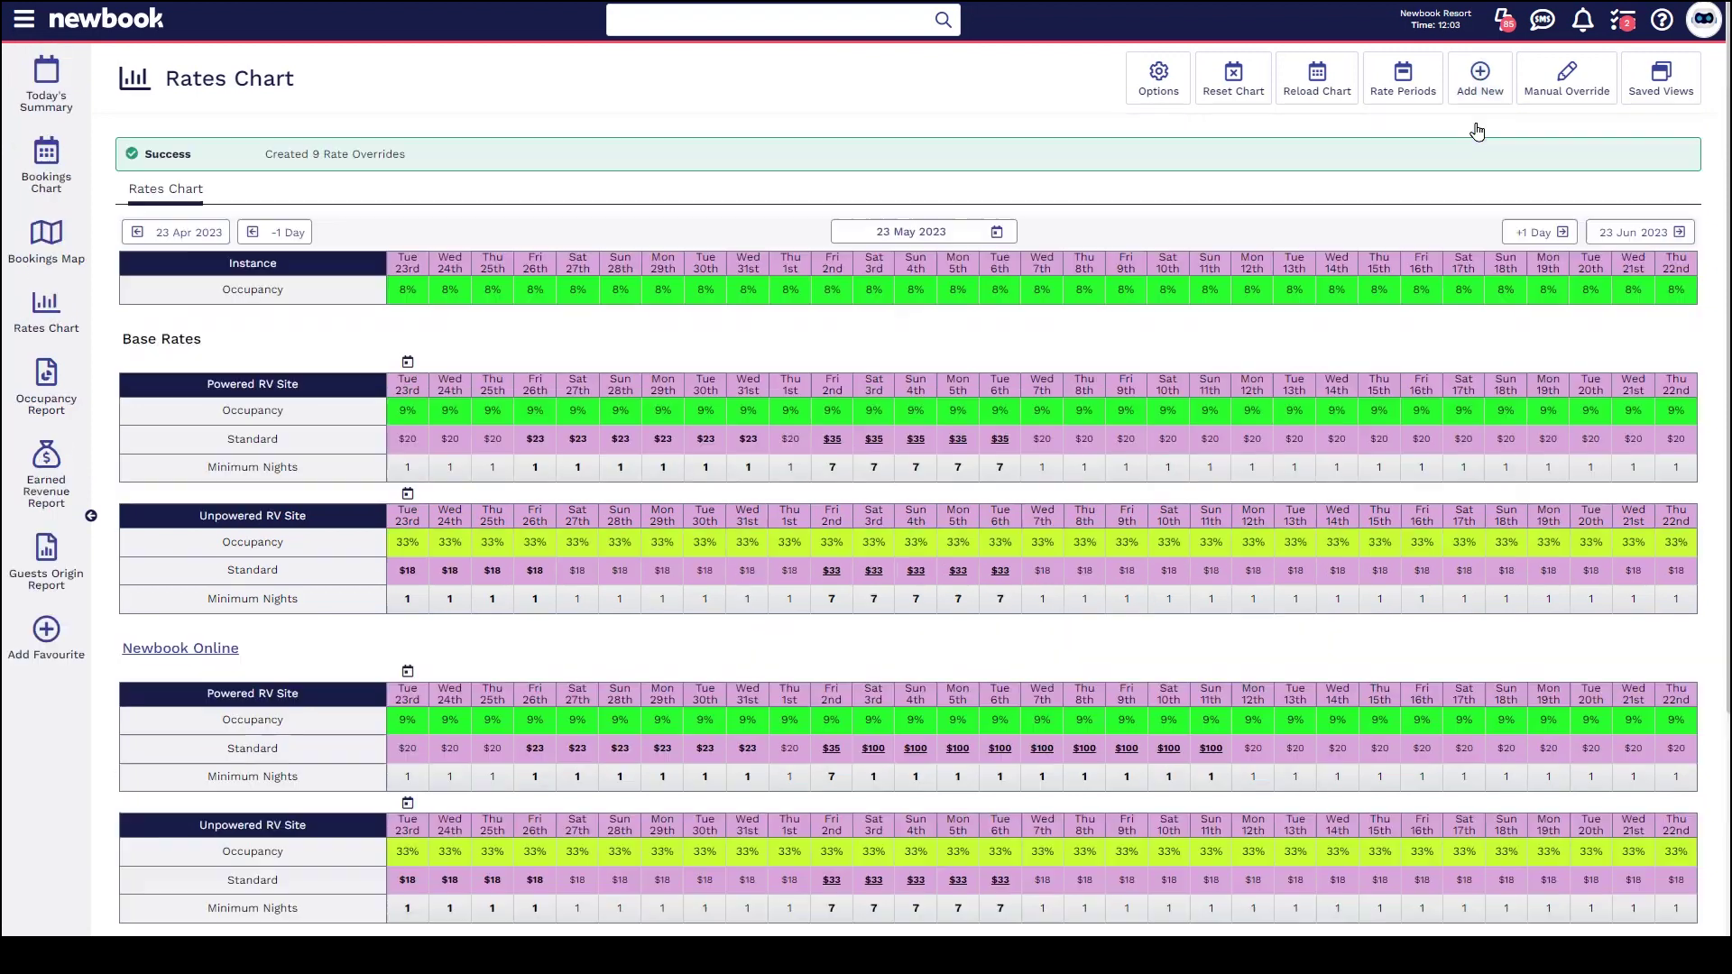
pyautogui.click(415, 250)
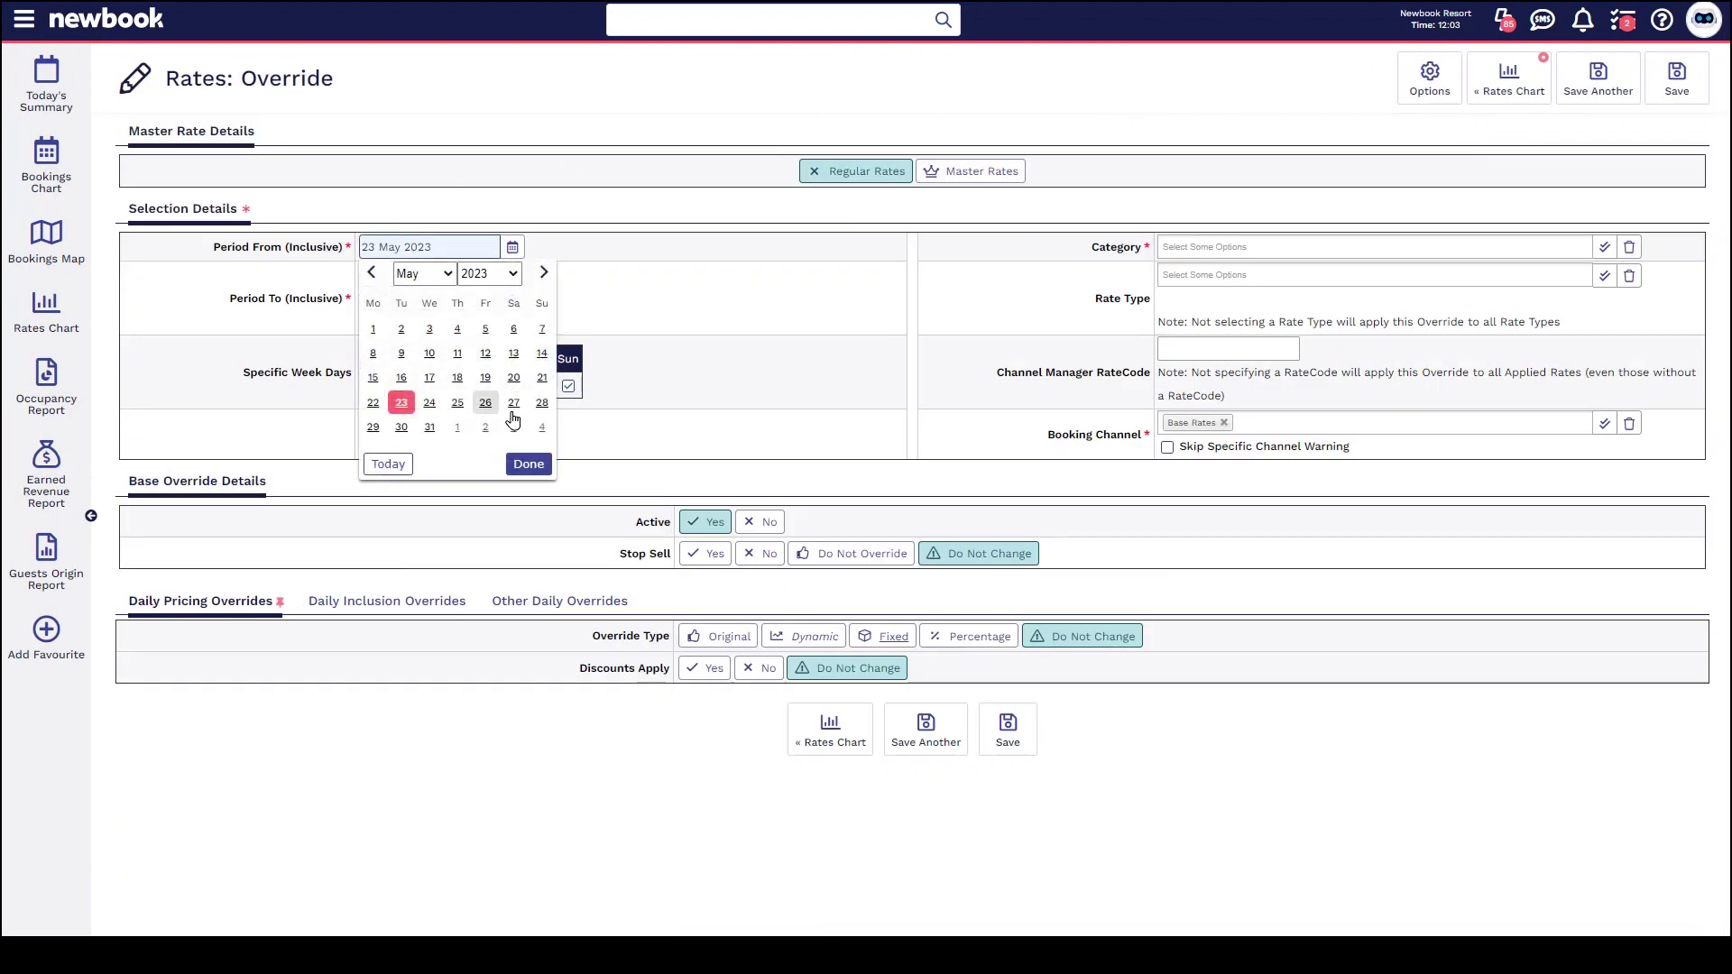
pyautogui.click(516, 433)
pyautogui.click(510, 298)
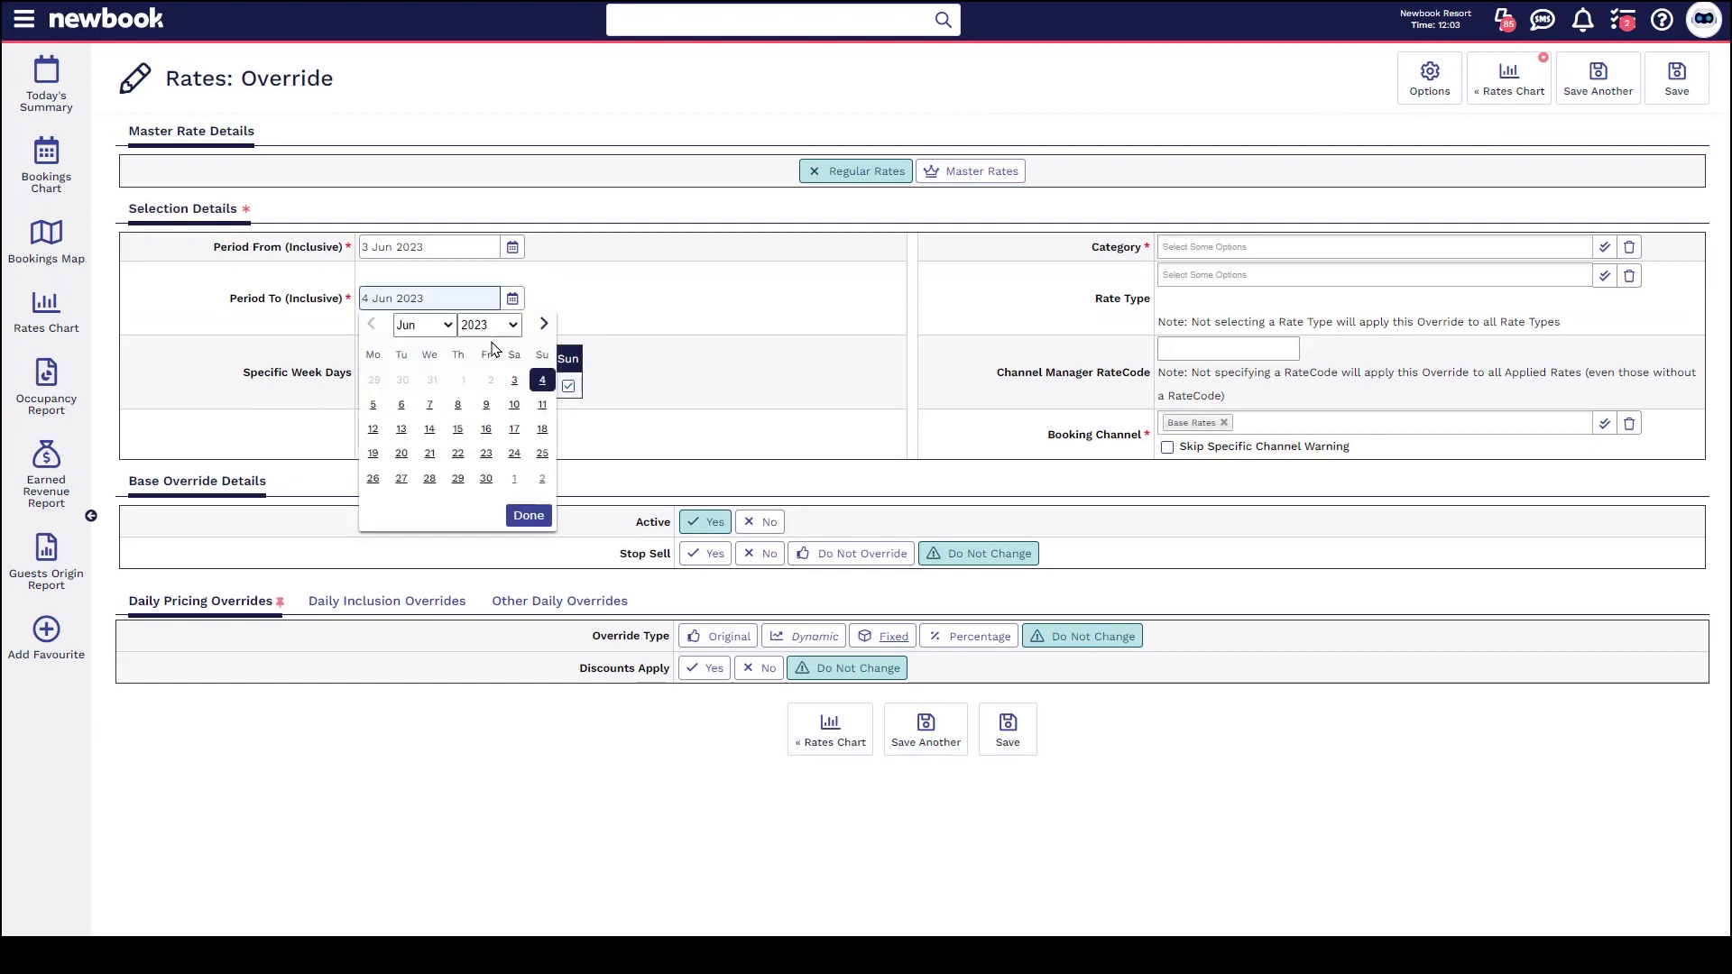
pyautogui.click(494, 408)
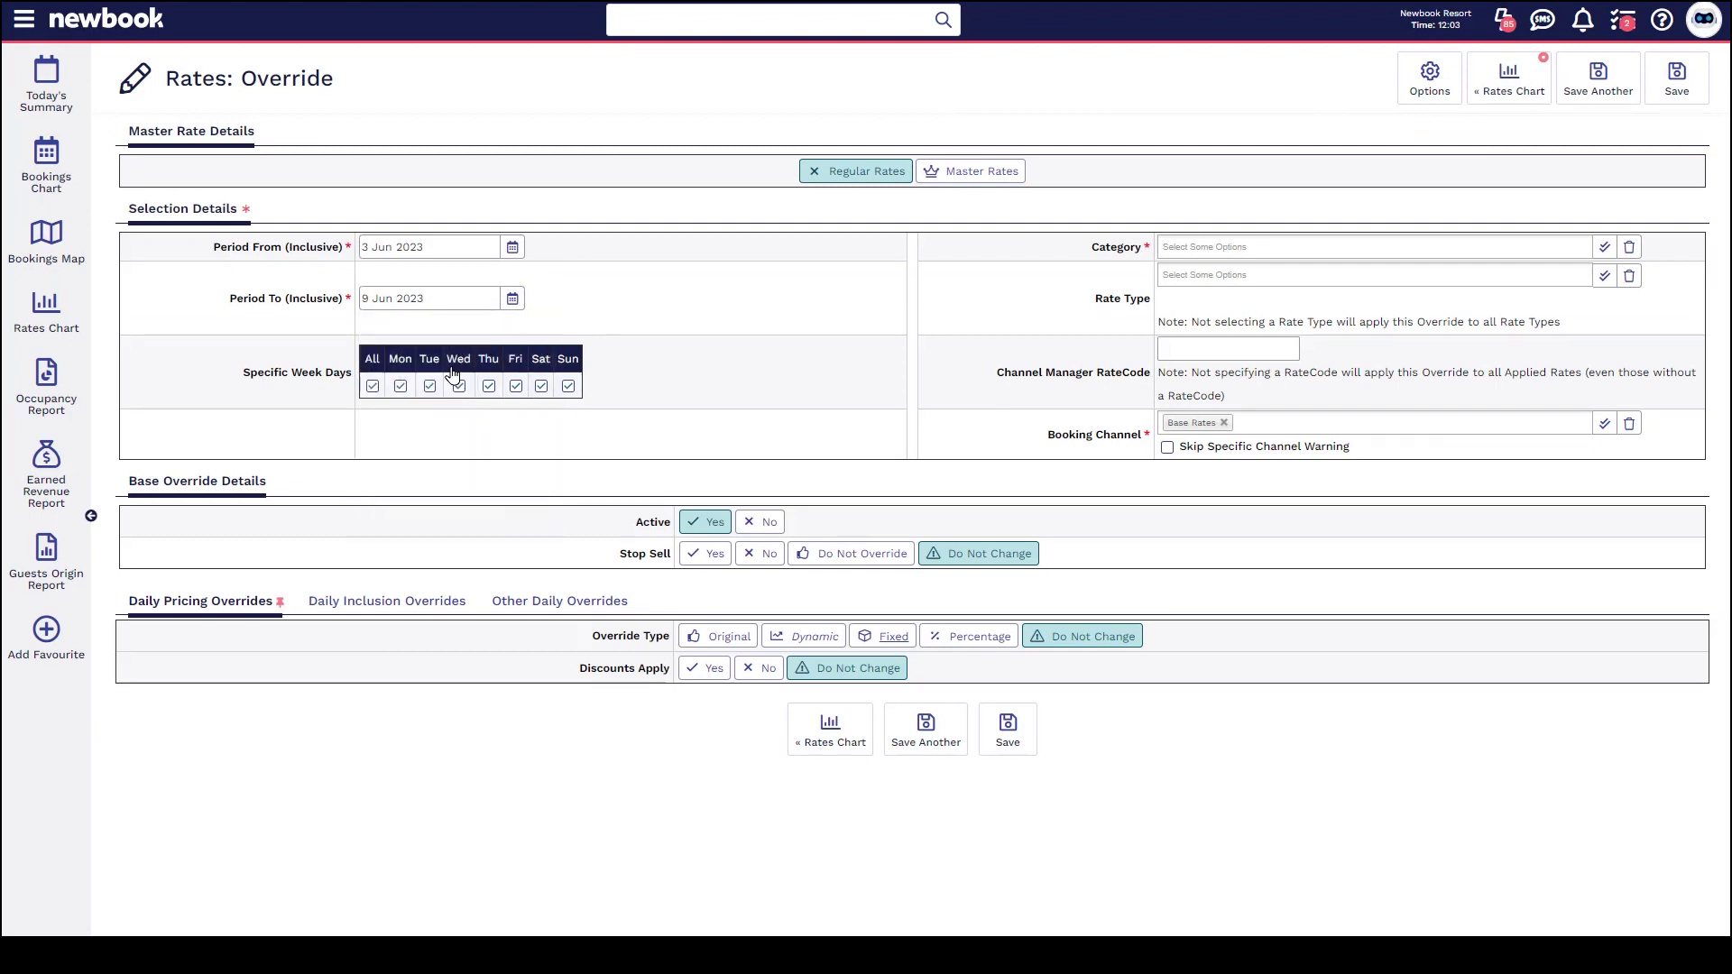
# Step: Set category Powered RV Site, rate type Standard, and Override Type Original
pyautogui.click(1264, 246)
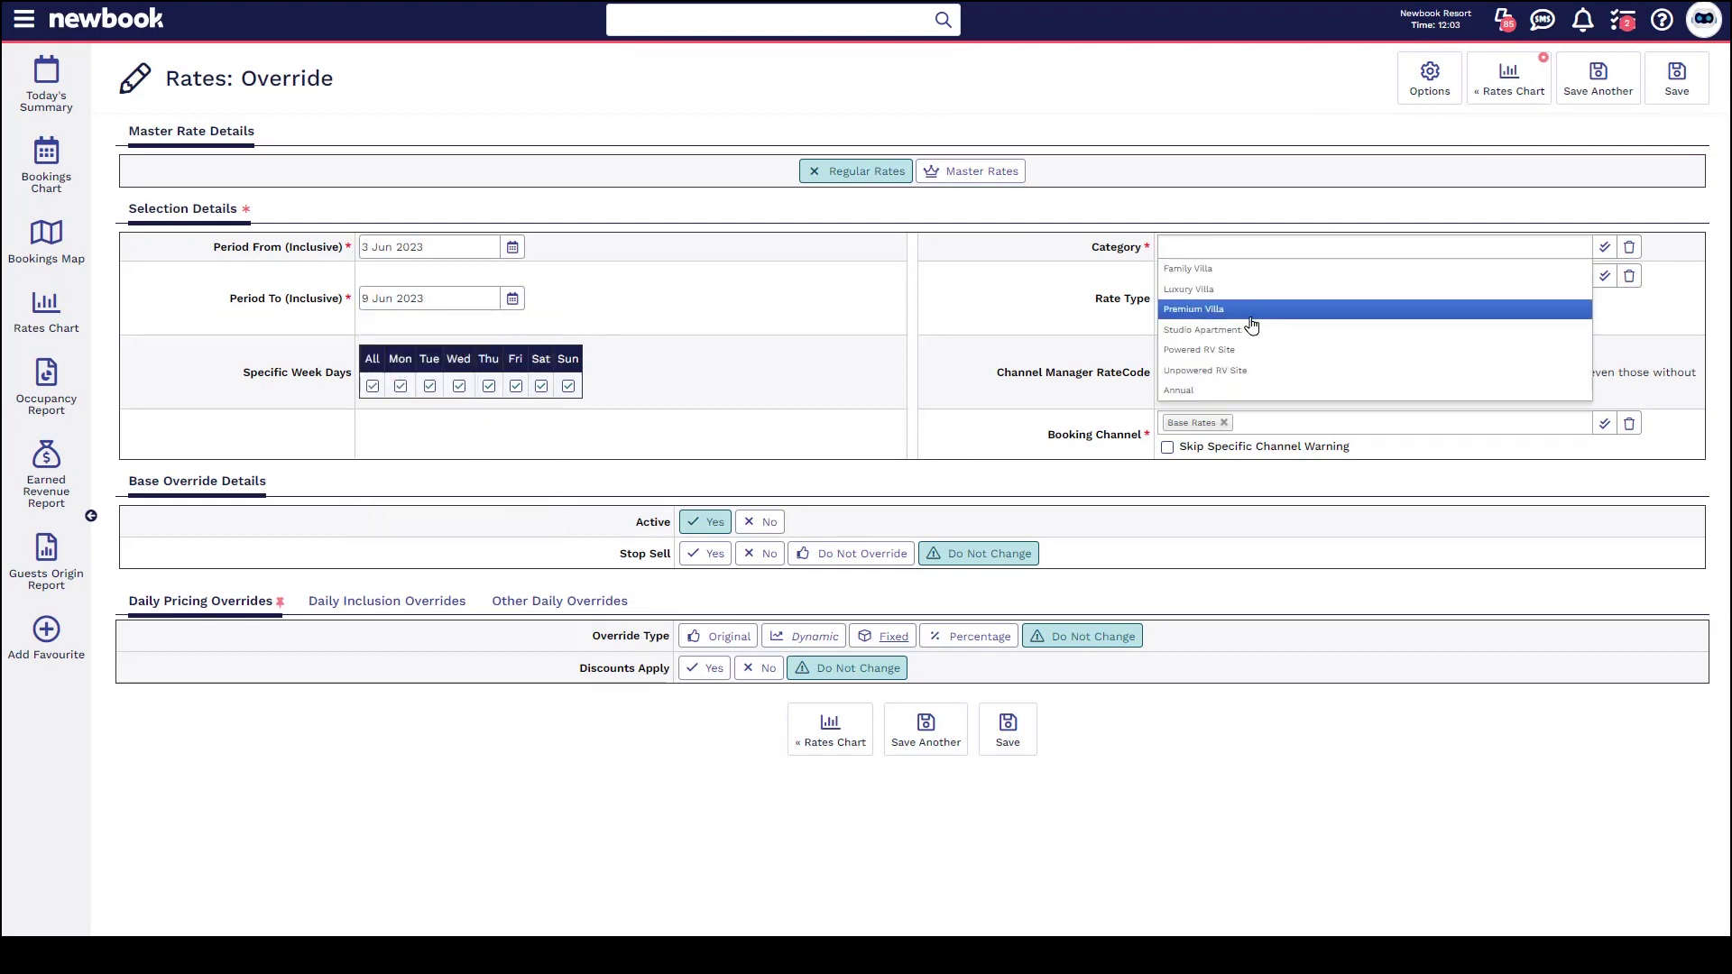
pyautogui.click(1246, 349)
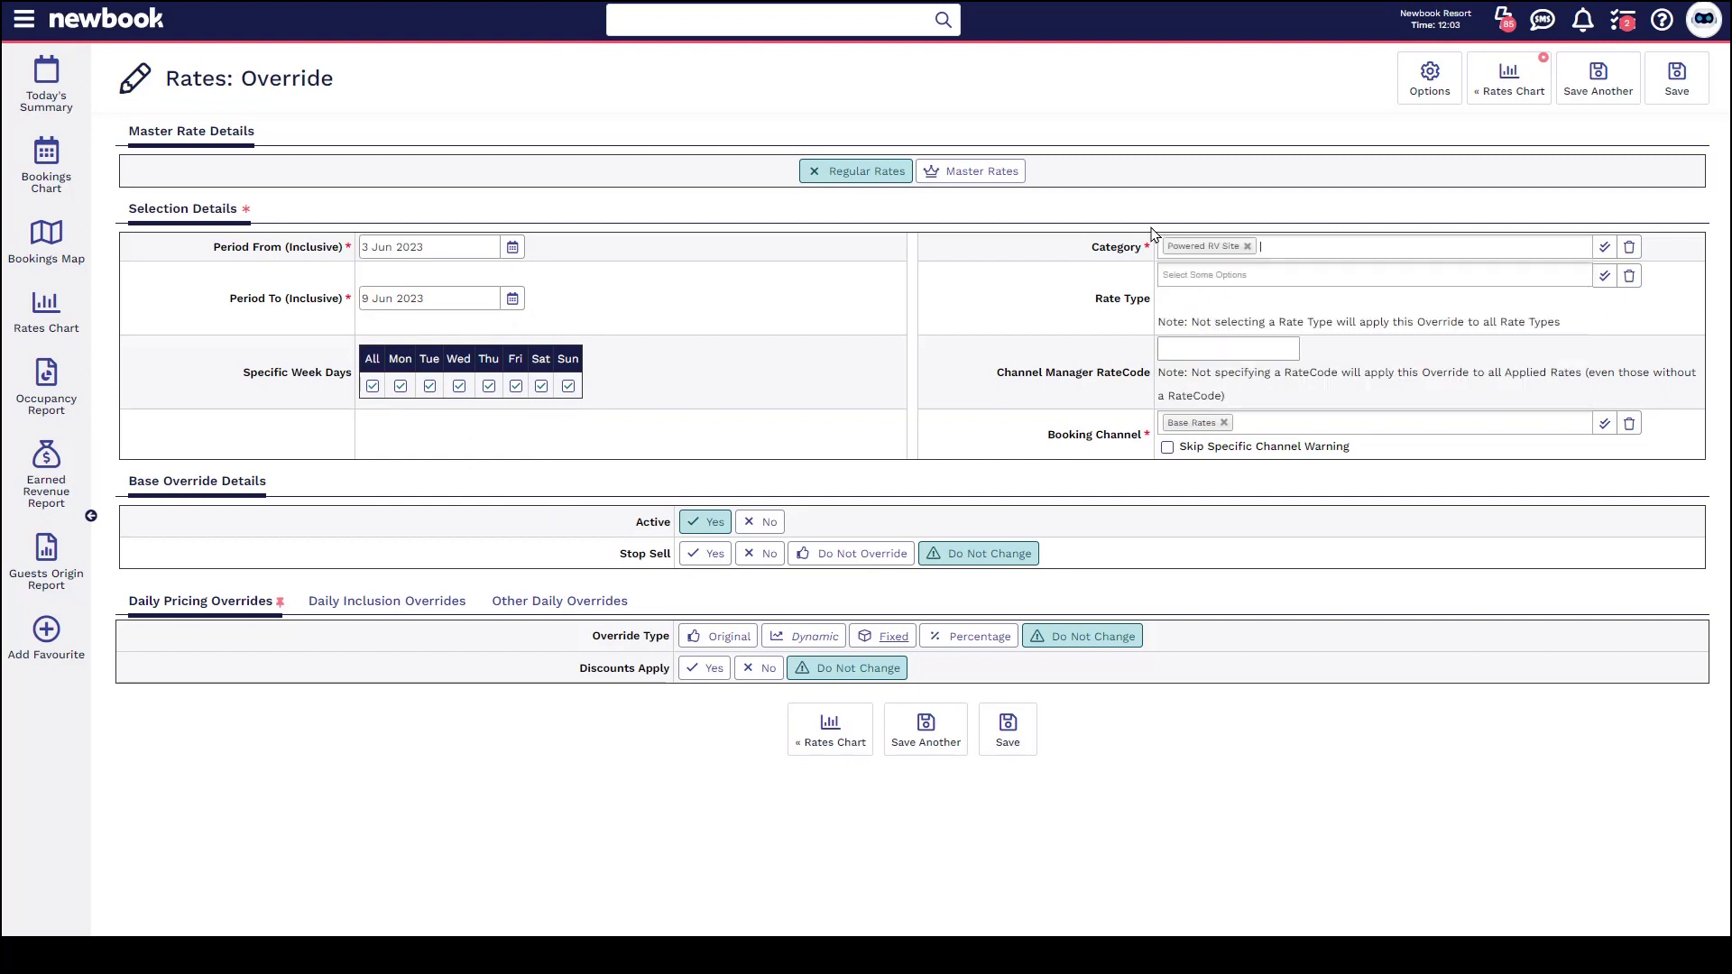
pyautogui.click(1234, 272)
pyautogui.click(1209, 317)
pyautogui.moveTo(1015, 439); pyautogui.dragTo(1180, 431)
pyautogui.click(1191, 469)
pyautogui.click(723, 642)
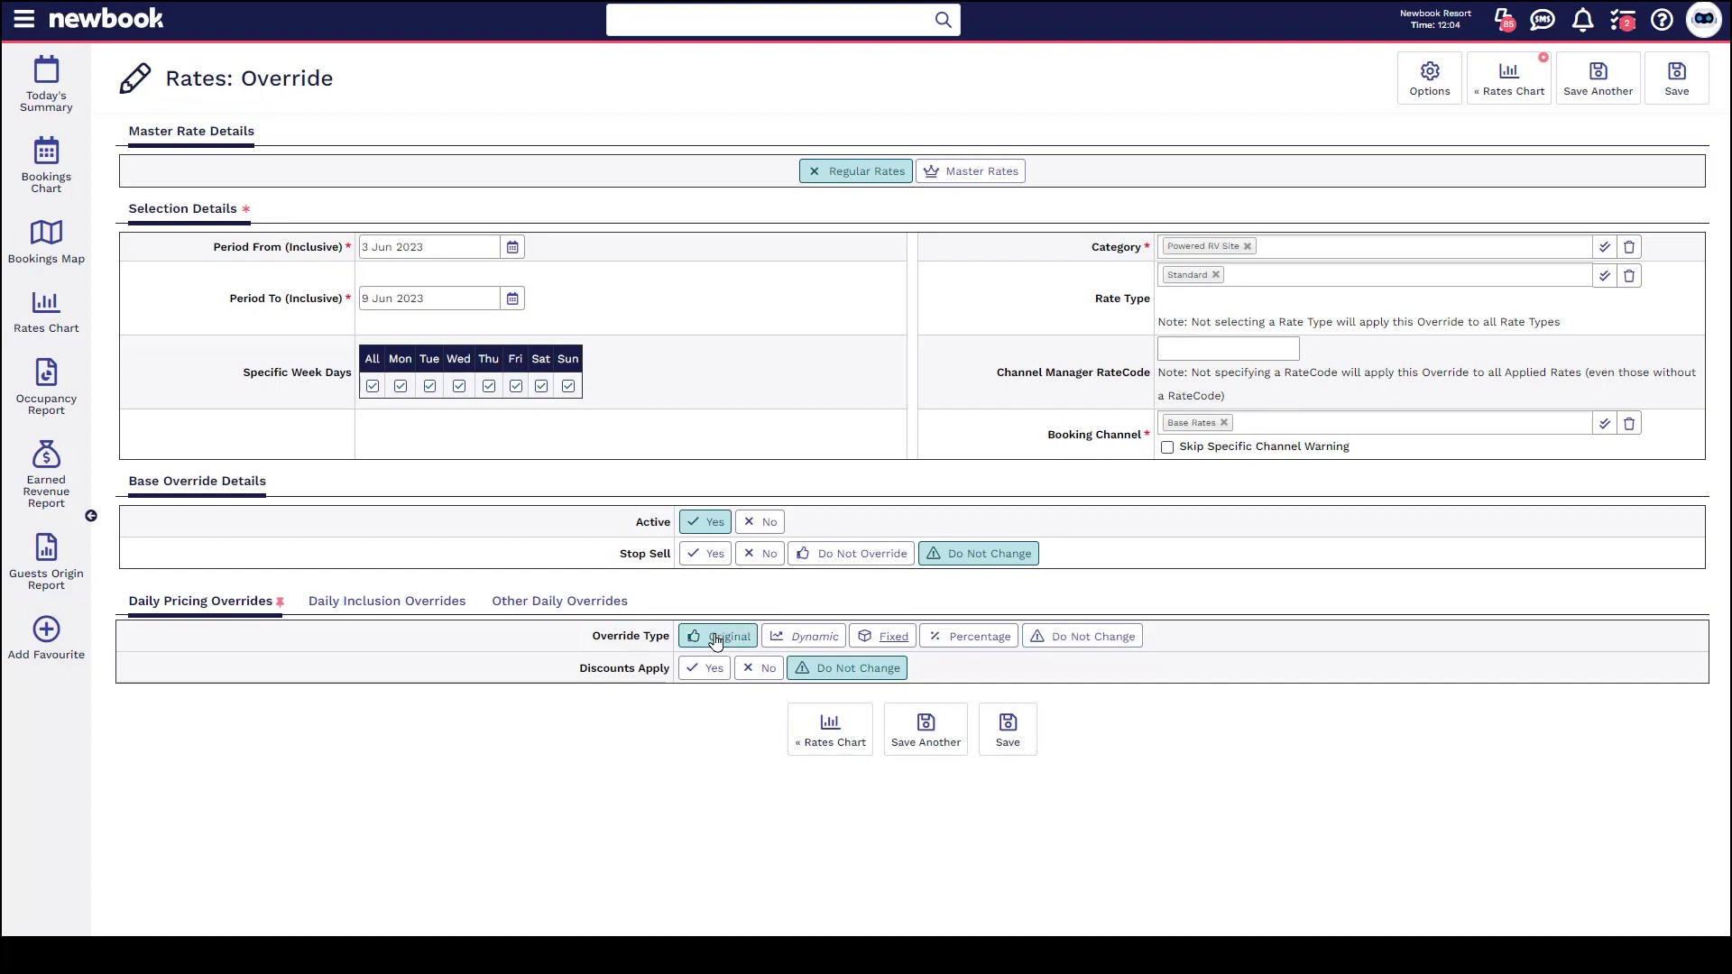
# Step: Try saving the override and read the validation warning about the Newbook Online booking channel
pyautogui.click(1017, 729)
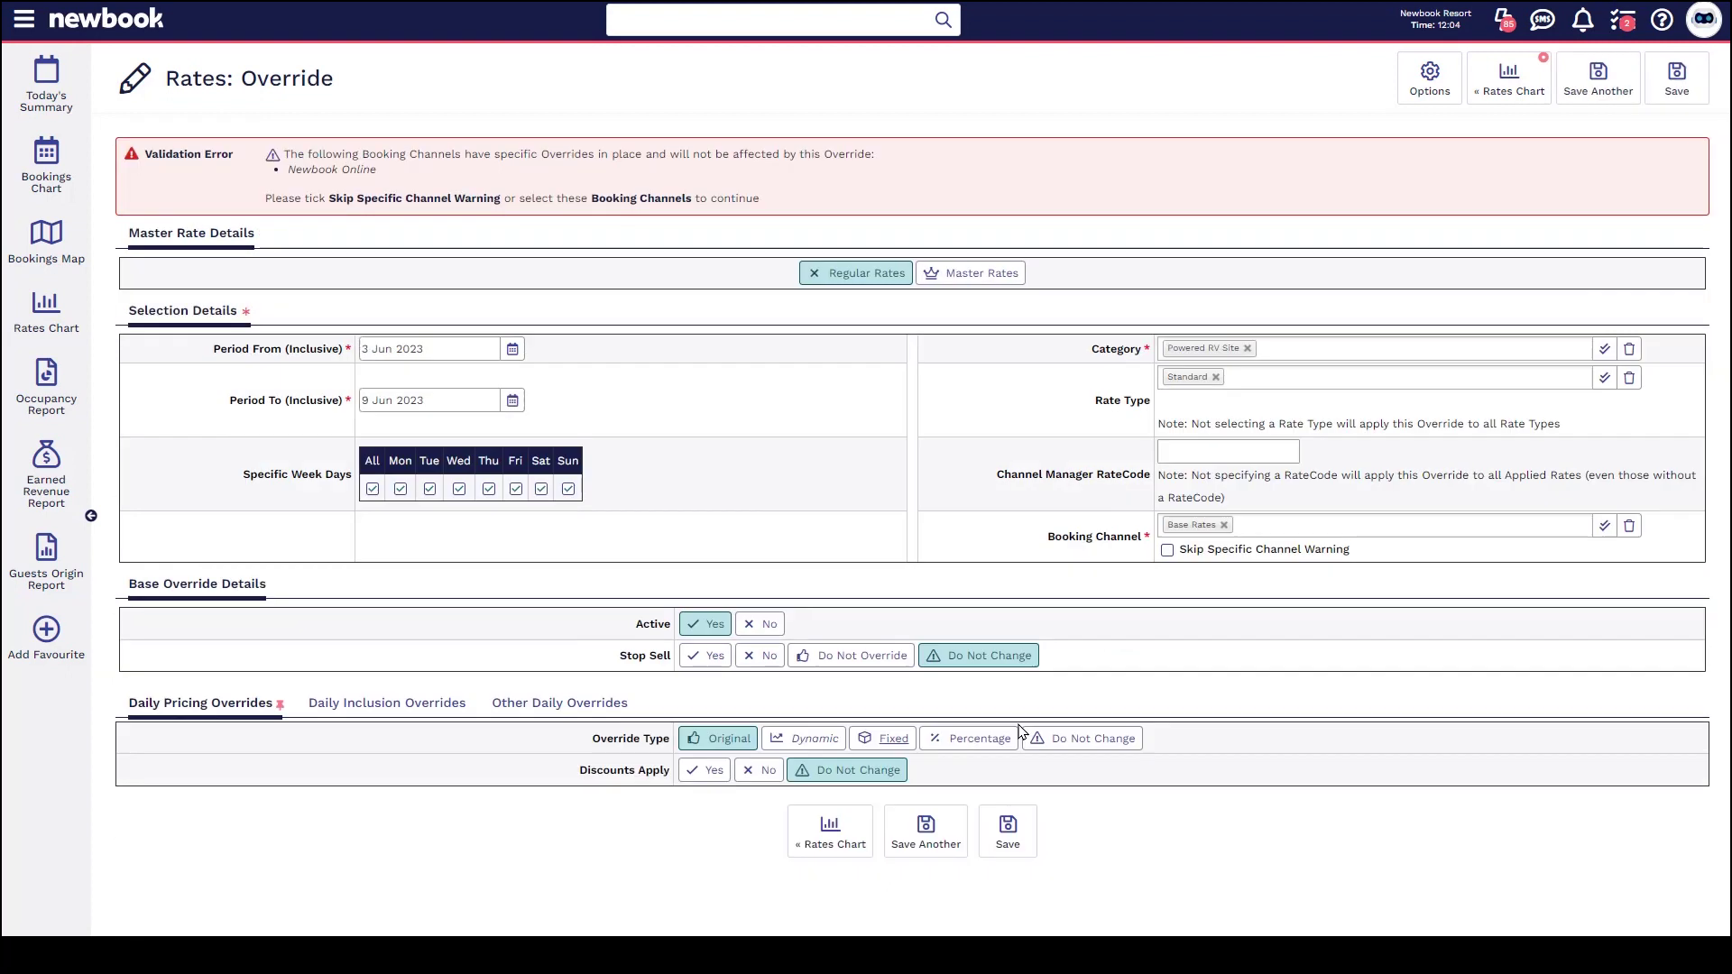
pyautogui.moveTo(285, 151); pyautogui.dragTo(779, 216)
pyautogui.click(778, 218)
pyautogui.moveTo(366, 153); pyautogui.dragTo(660, 155)
pyautogui.click(672, 173)
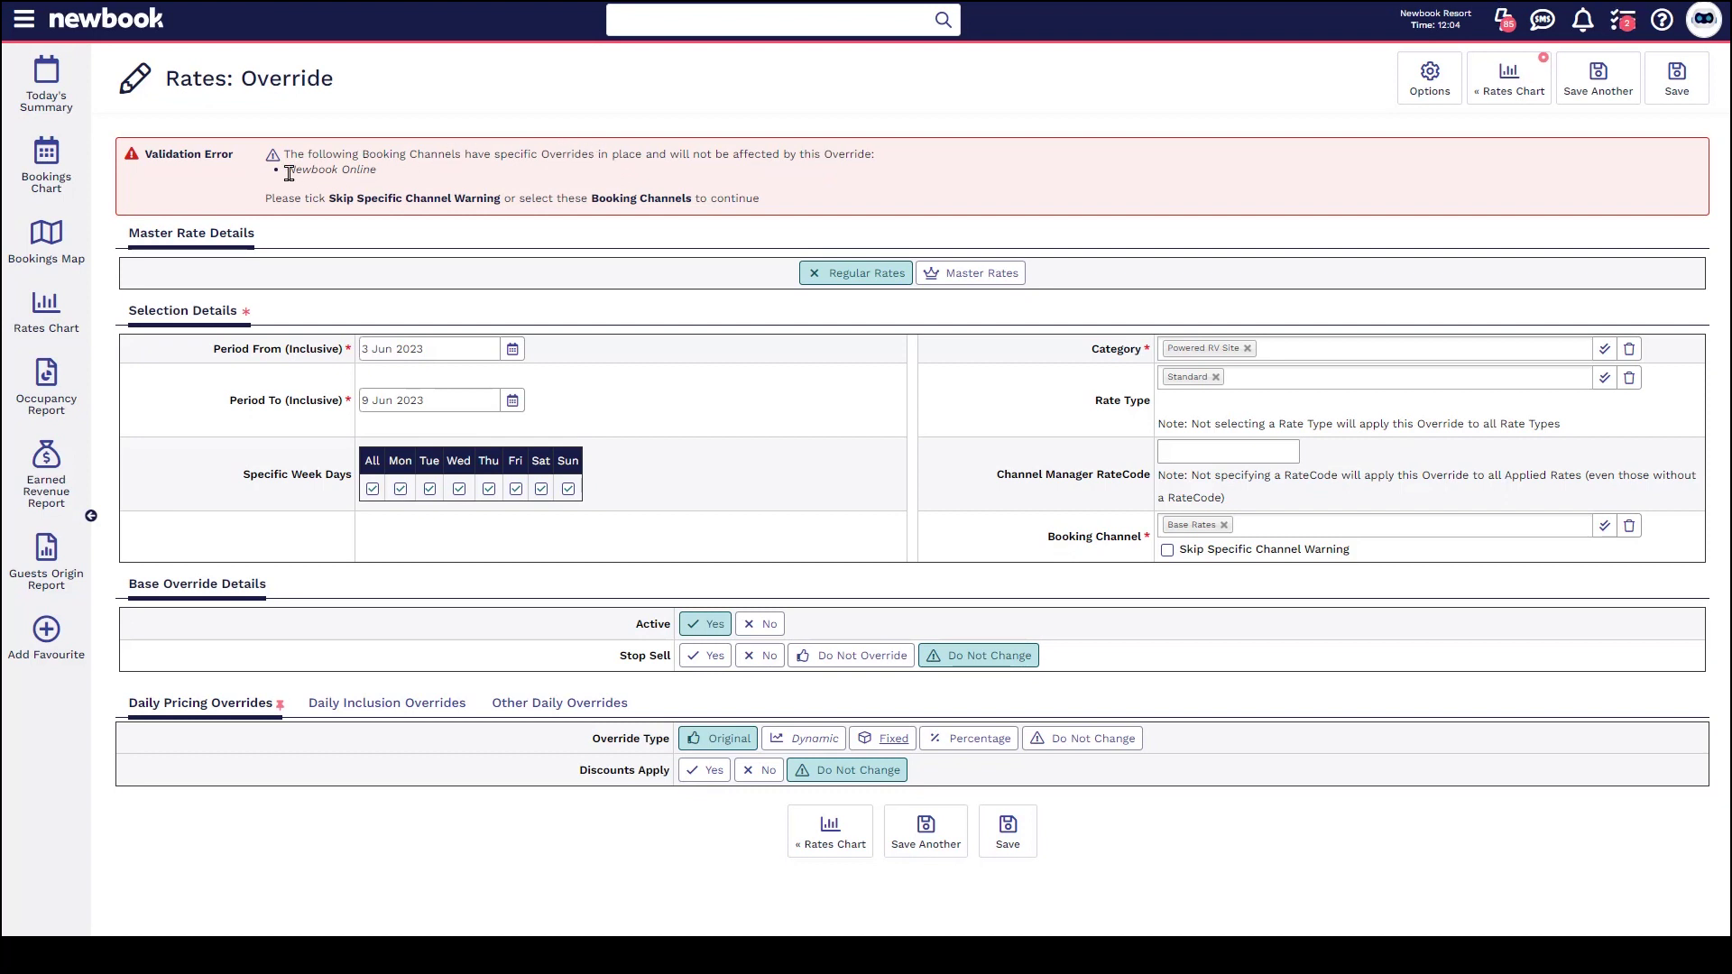
pyautogui.moveTo(287, 170); pyautogui.dragTo(390, 178)
pyautogui.moveTo(271, 216); pyautogui.dragTo(801, 217)
pyautogui.click(801, 217)
# Step: Add Newbook Online to the override's booking channels alongside Base Rates
pyautogui.tripleClick(1094, 541)
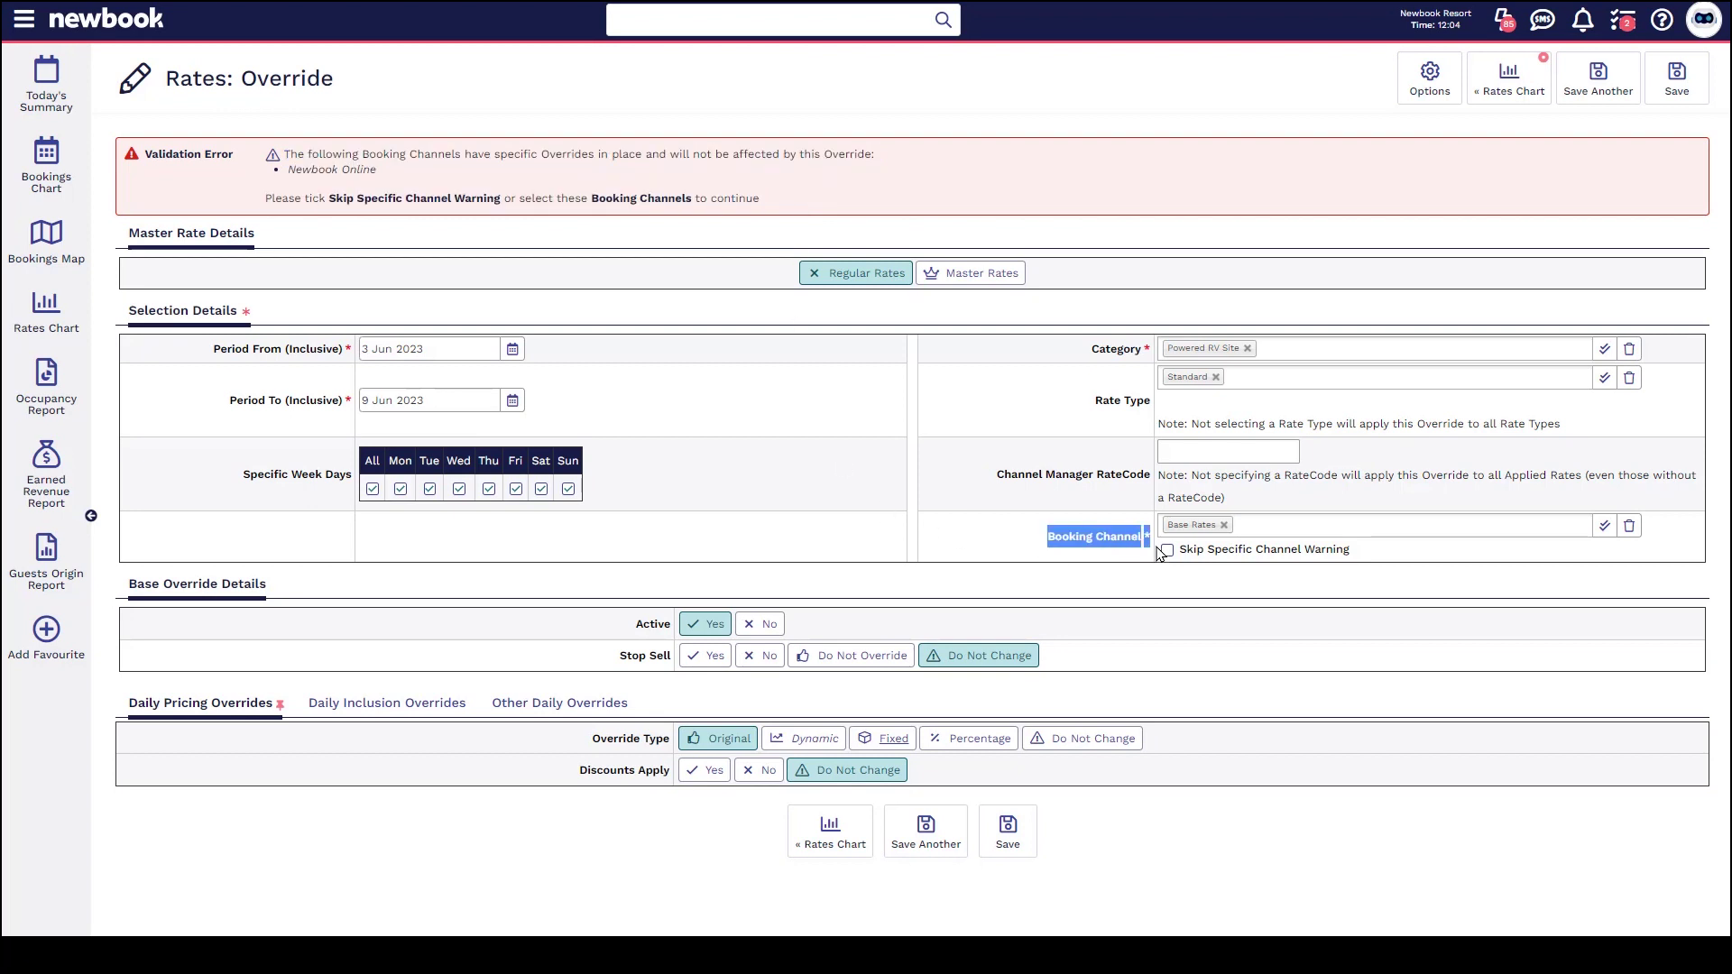
pyautogui.click(1281, 524)
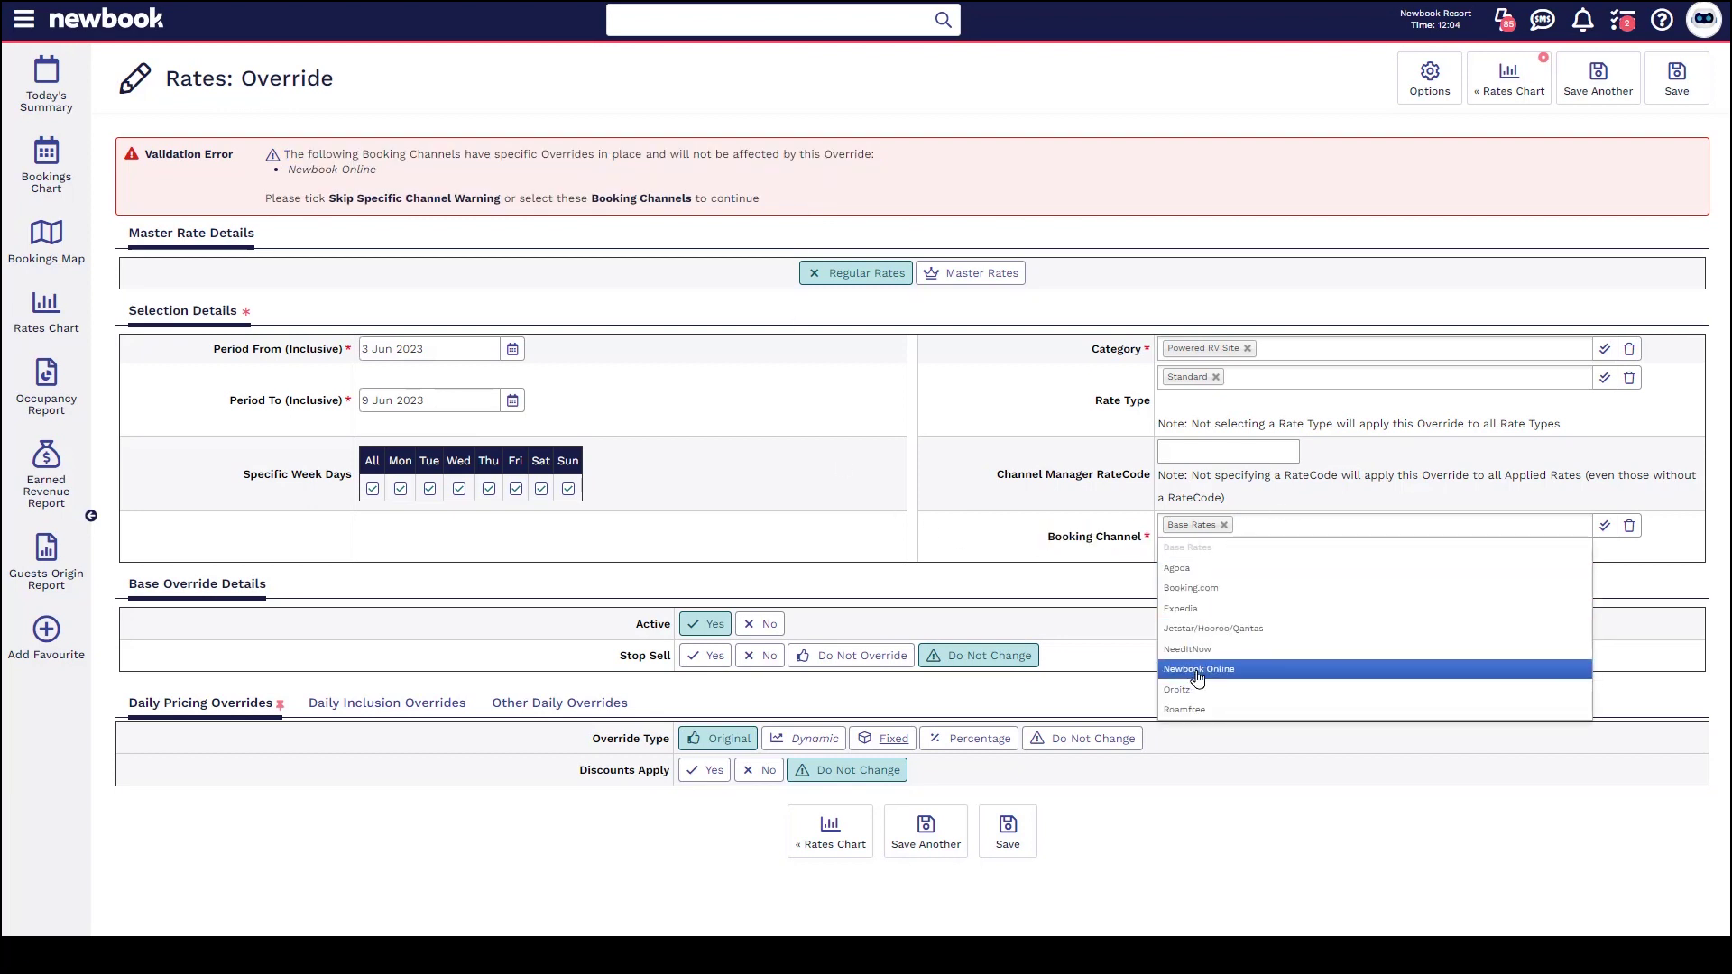
pyautogui.click(1052, 584)
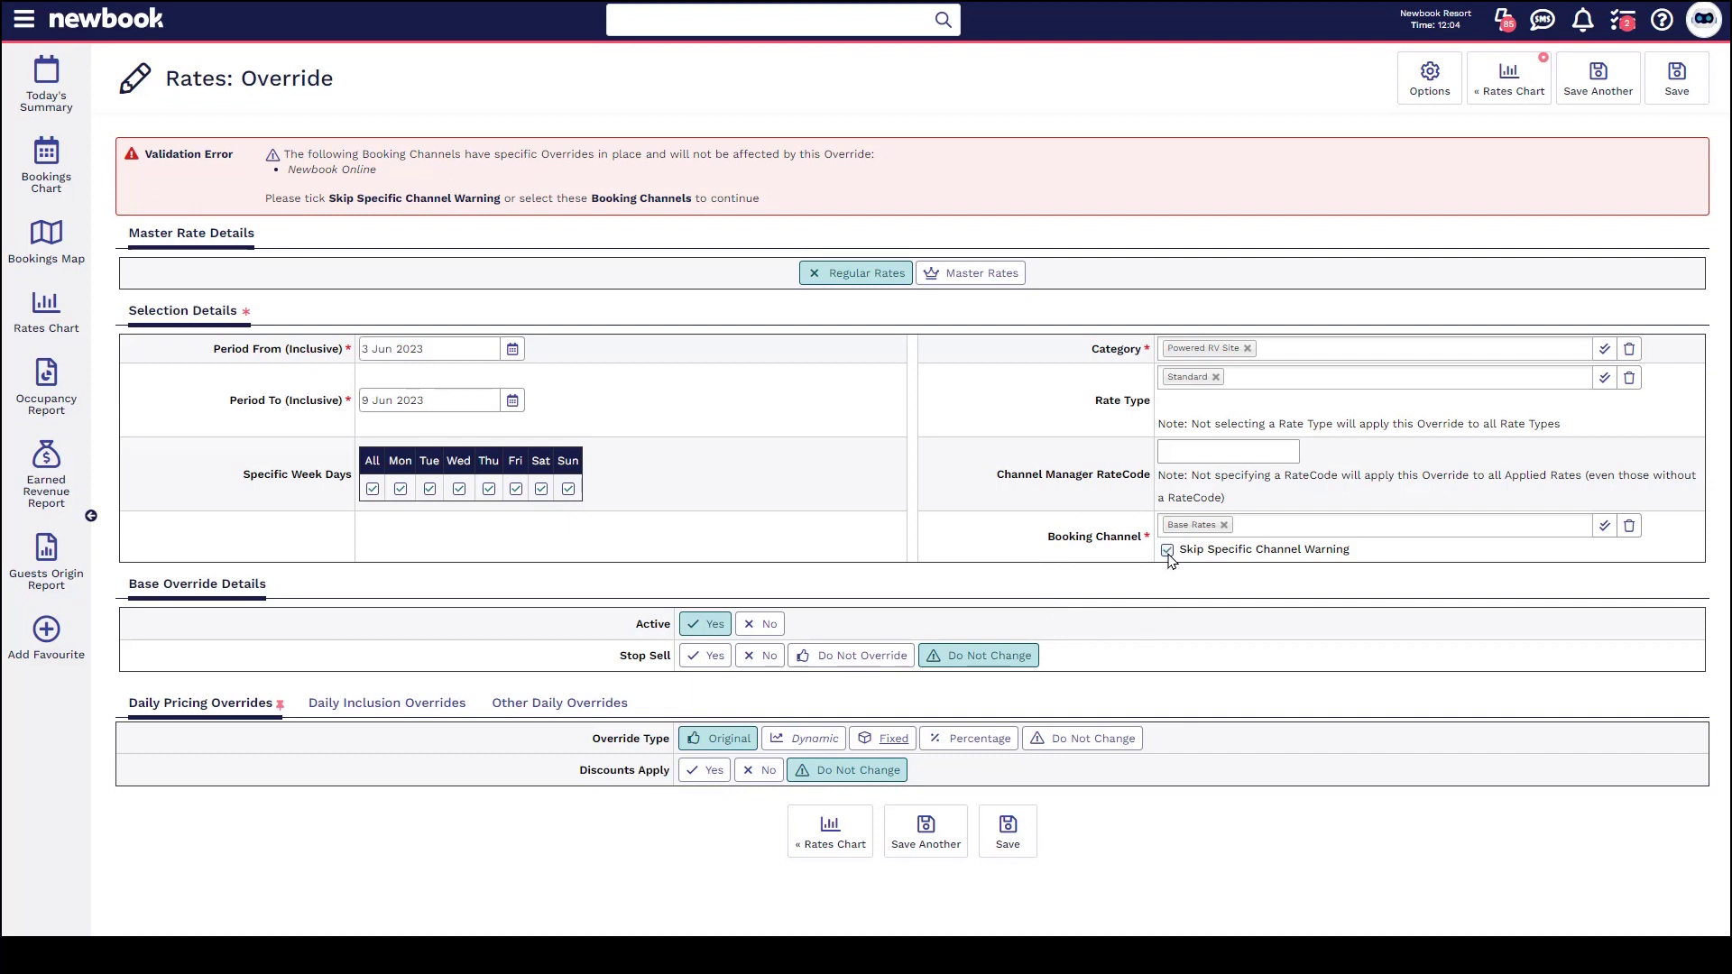
pyautogui.click(1255, 527)
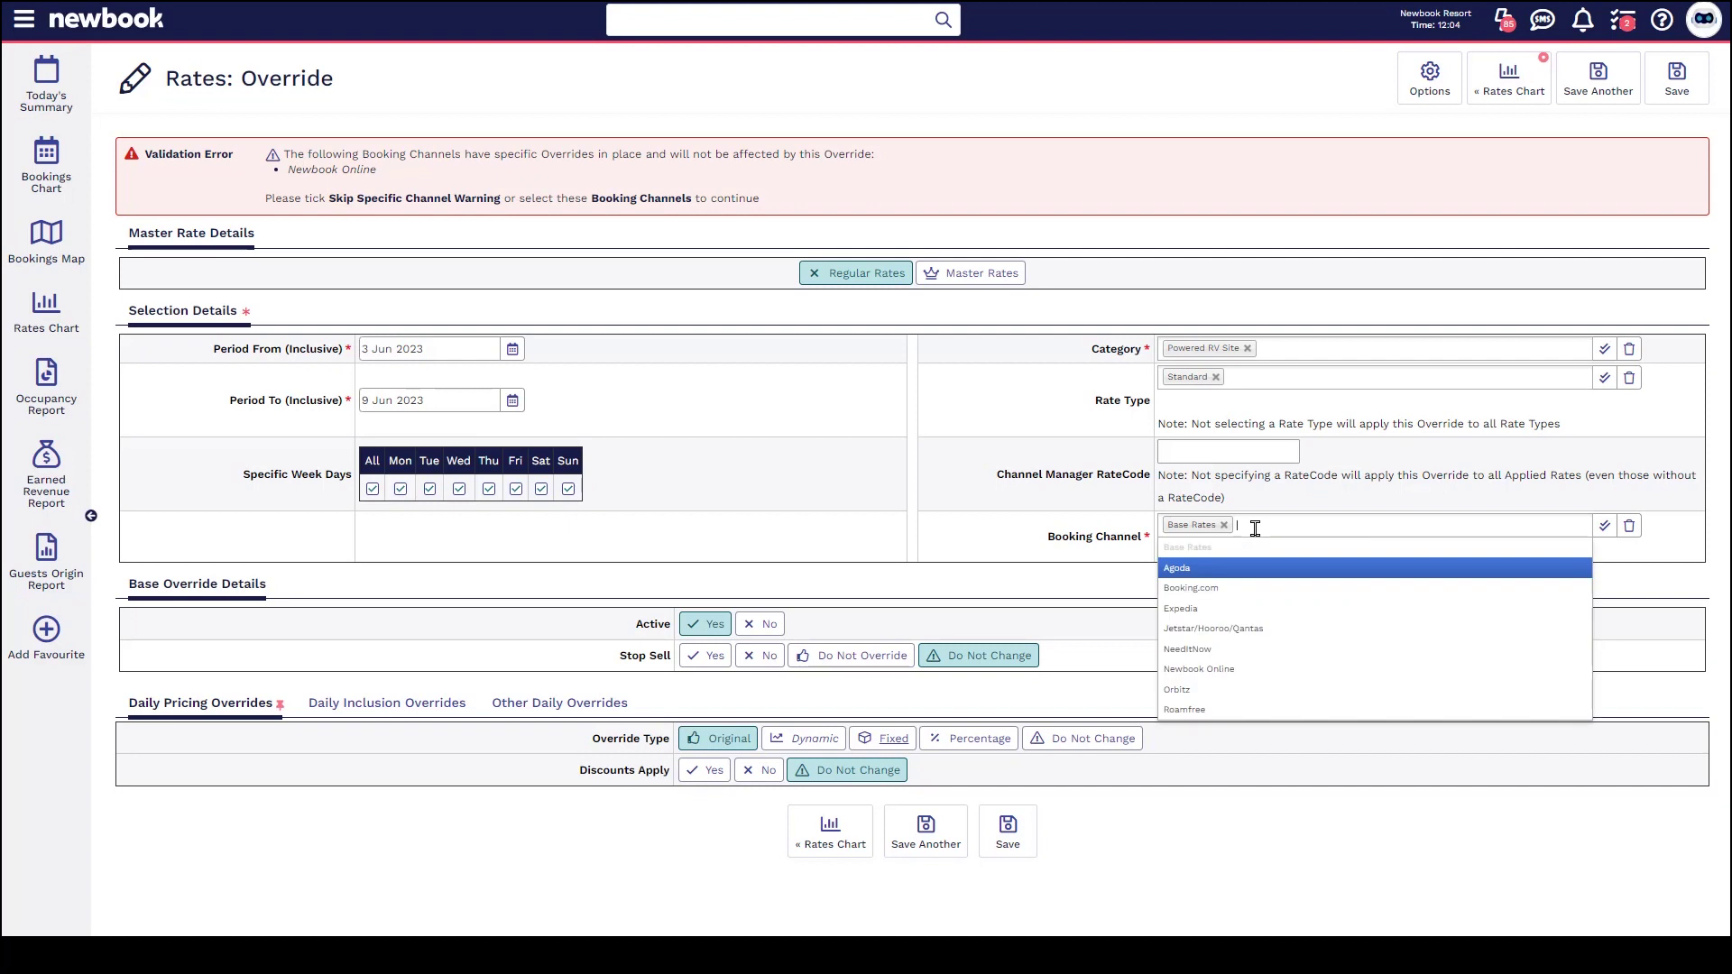
pyautogui.click(1220, 671)
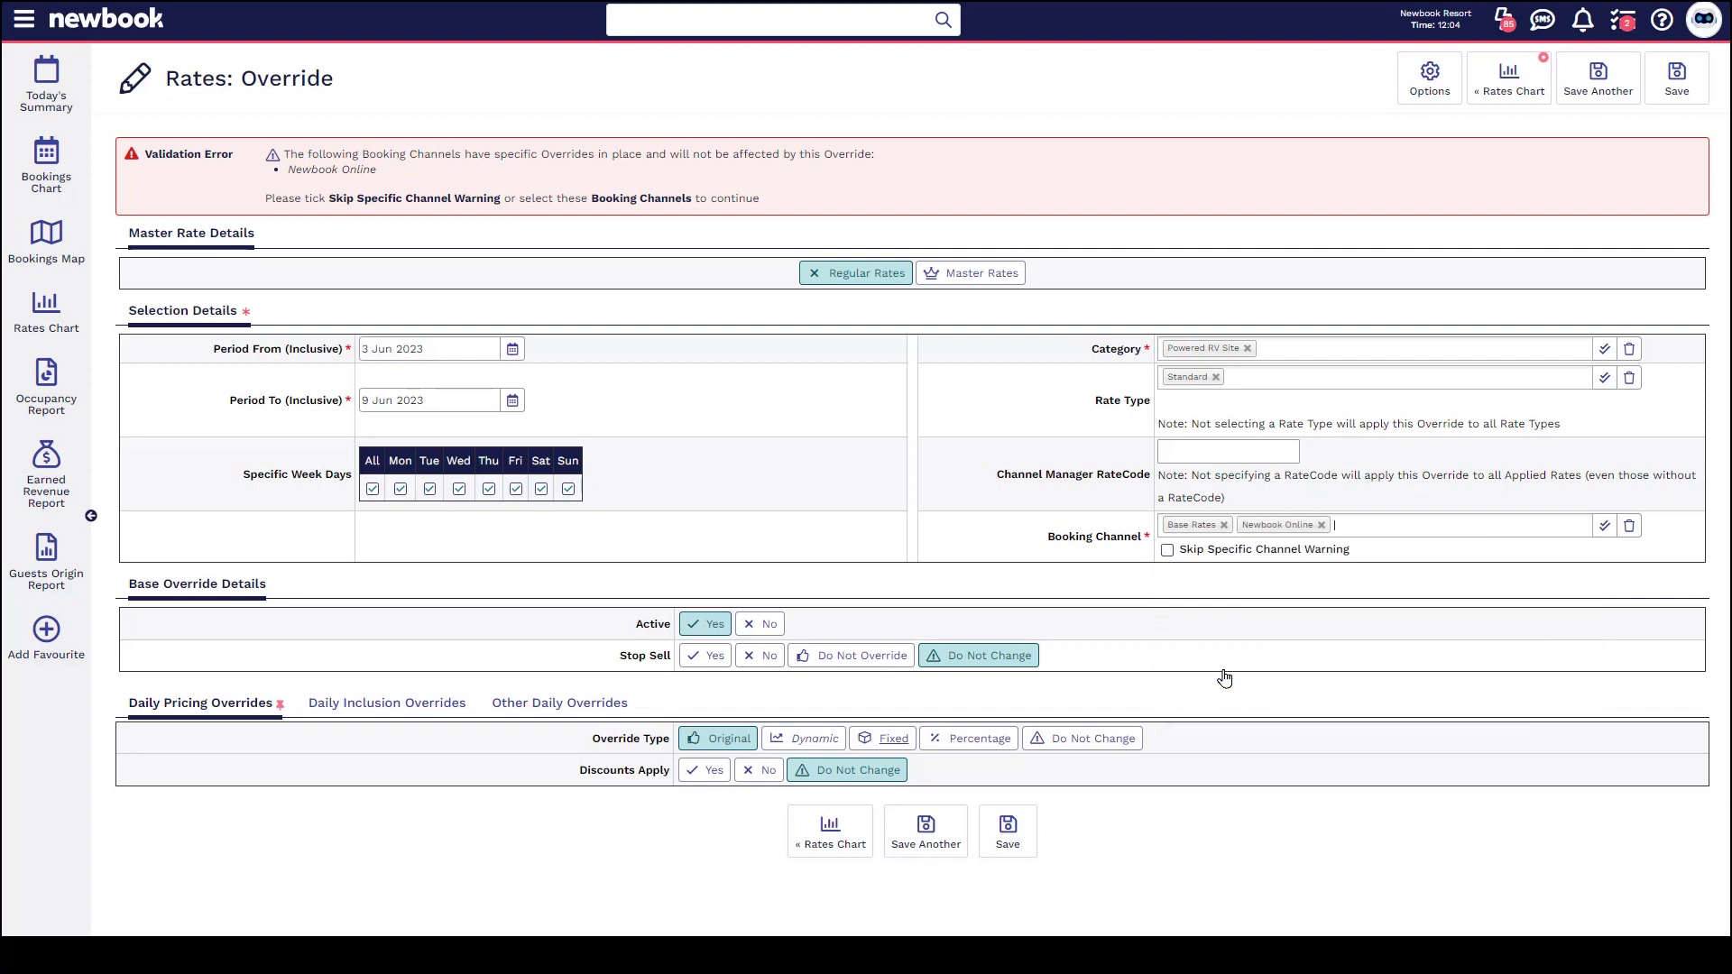
pyautogui.click(1024, 841)
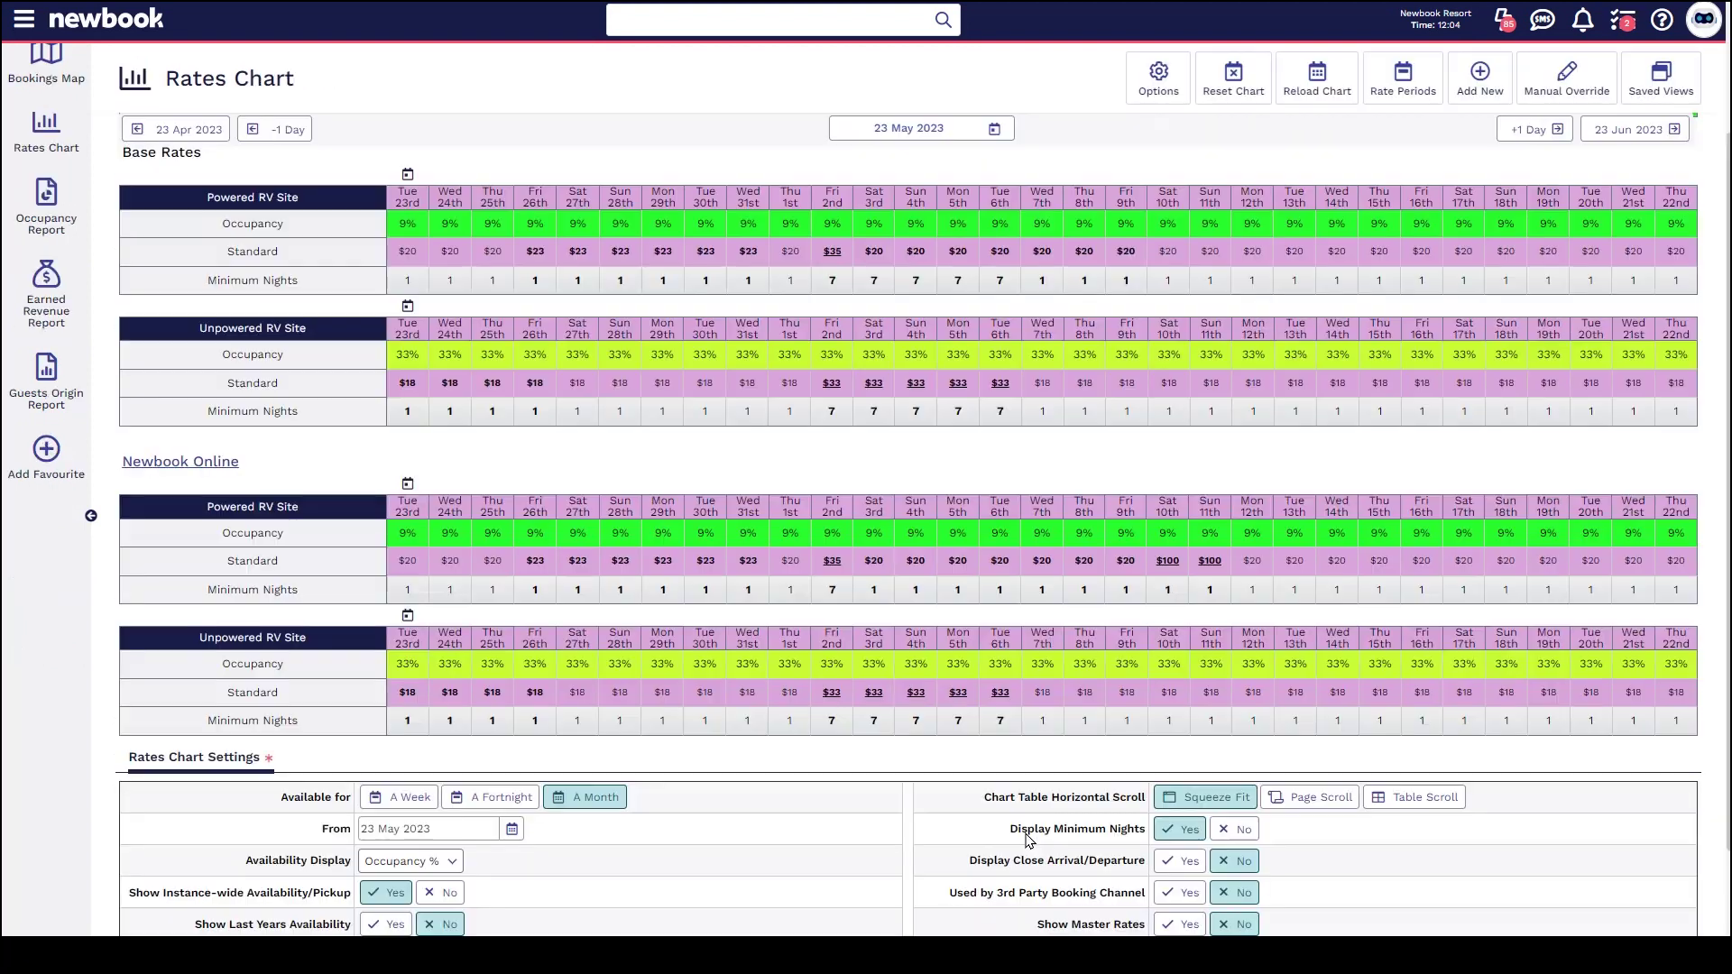
pyautogui.scroll(1, 1025, 839)
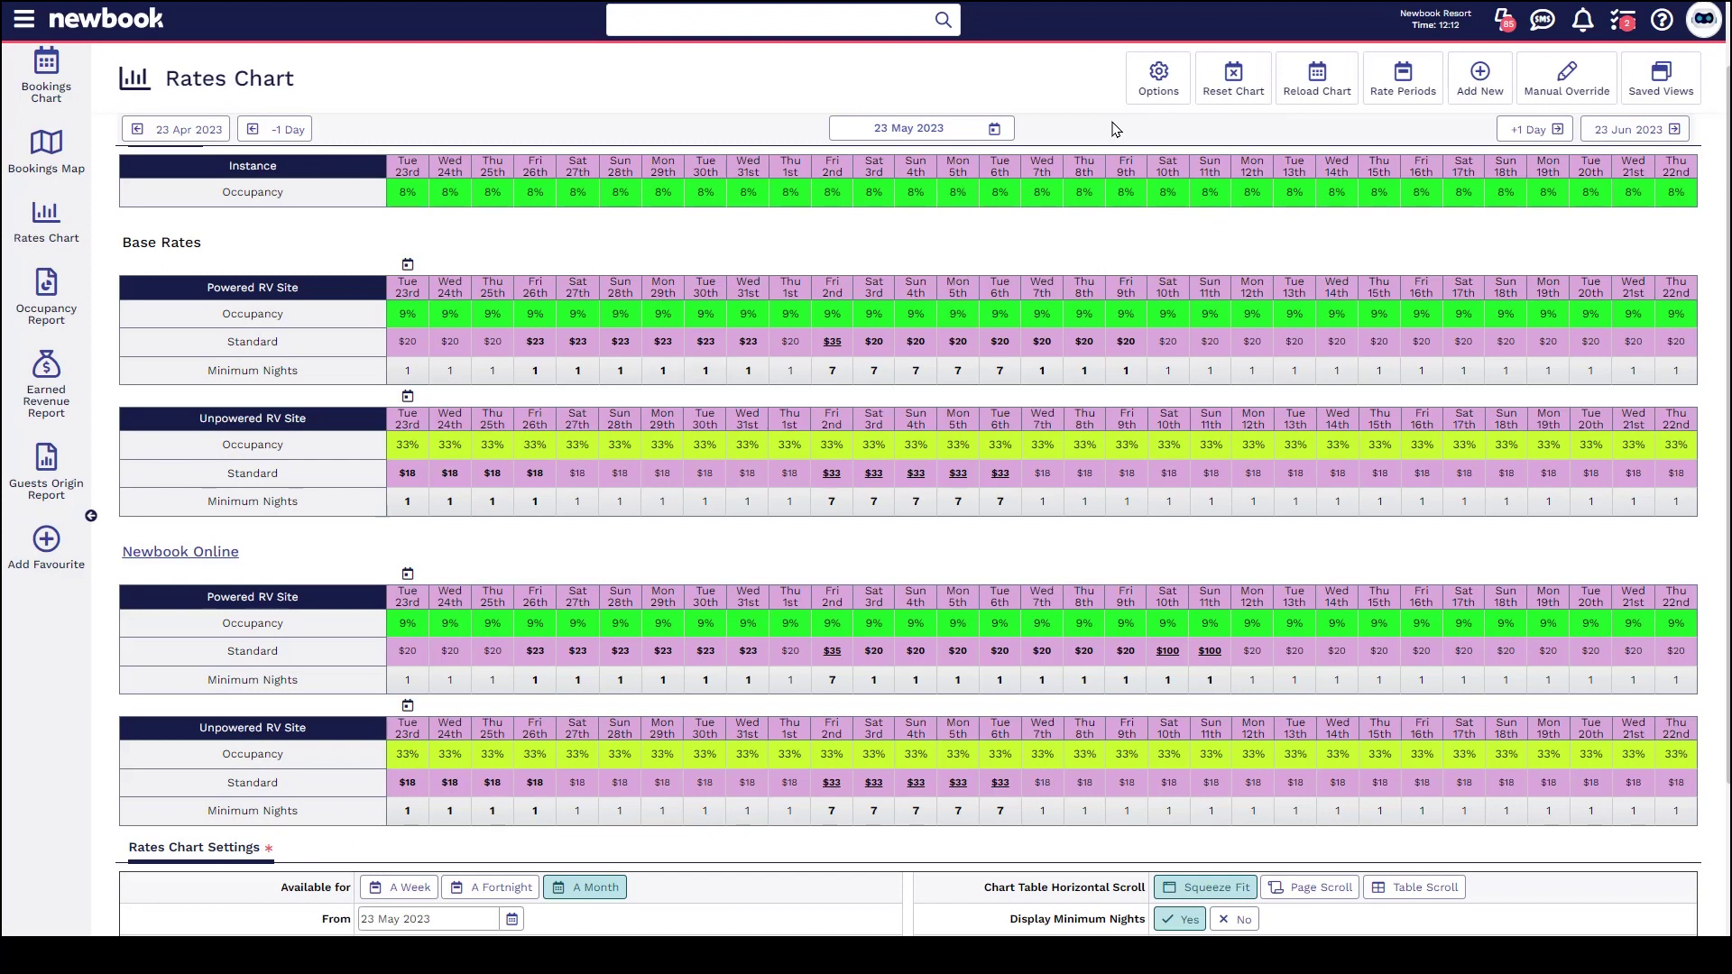
# Step: Start a new rate override running until 24 Jun 2023
pyautogui.click(1479, 81)
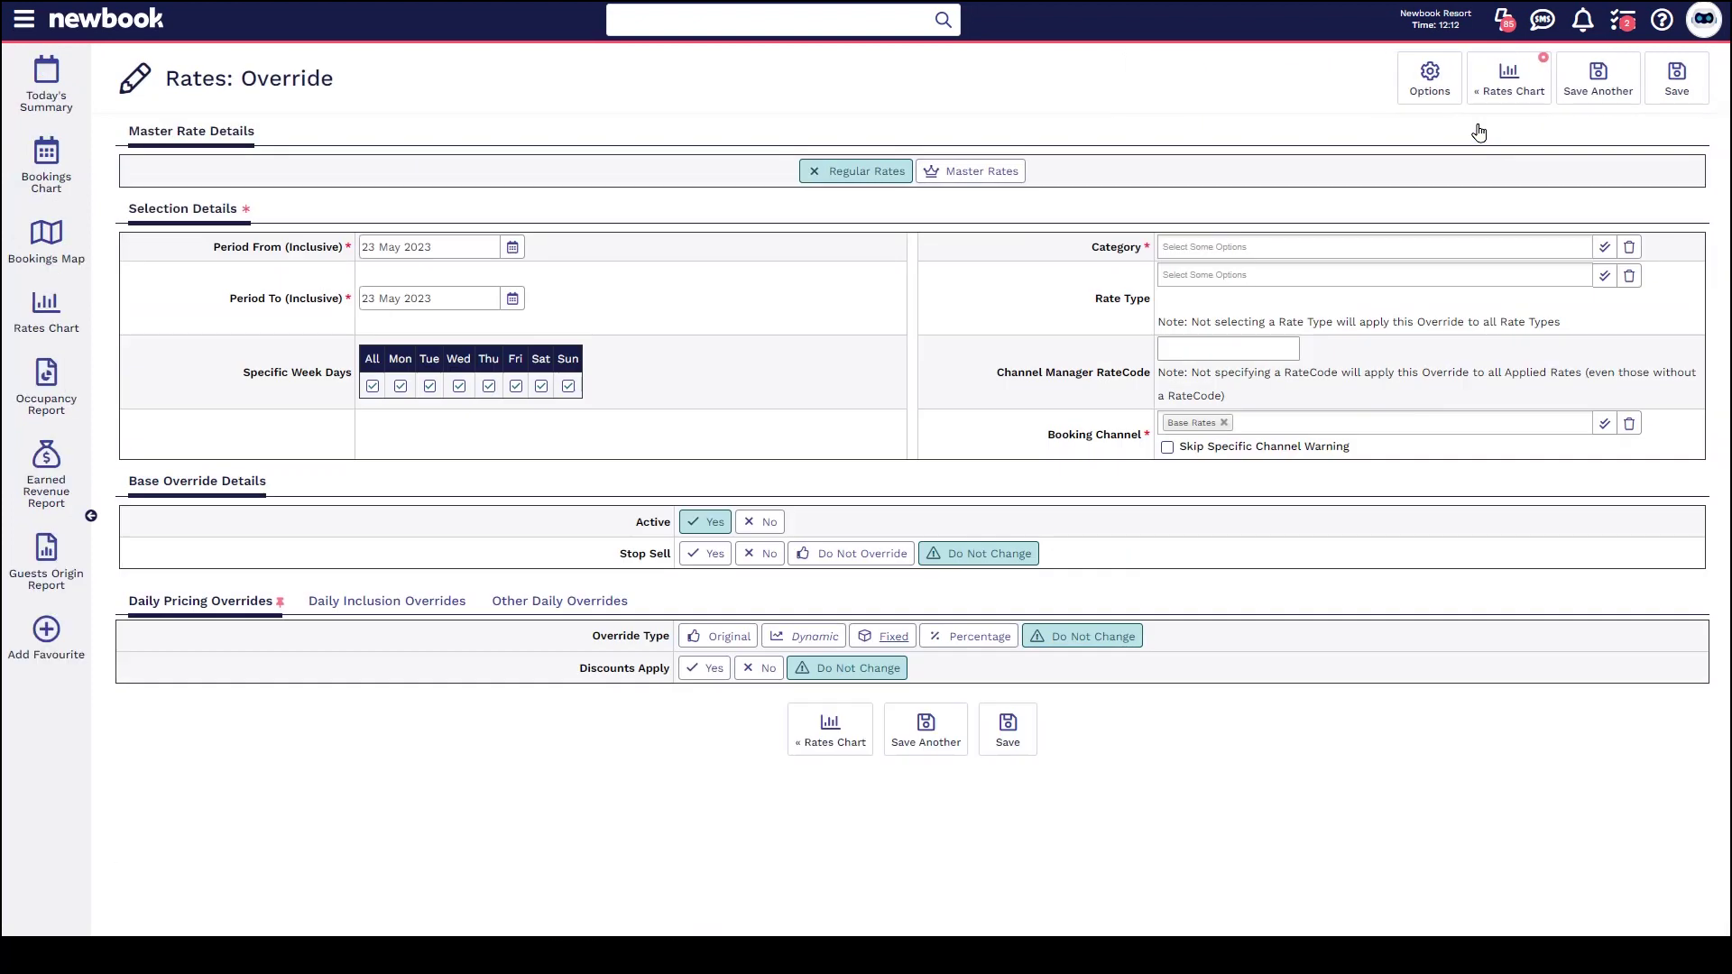
pyautogui.click(513, 297)
pyautogui.click(545, 325)
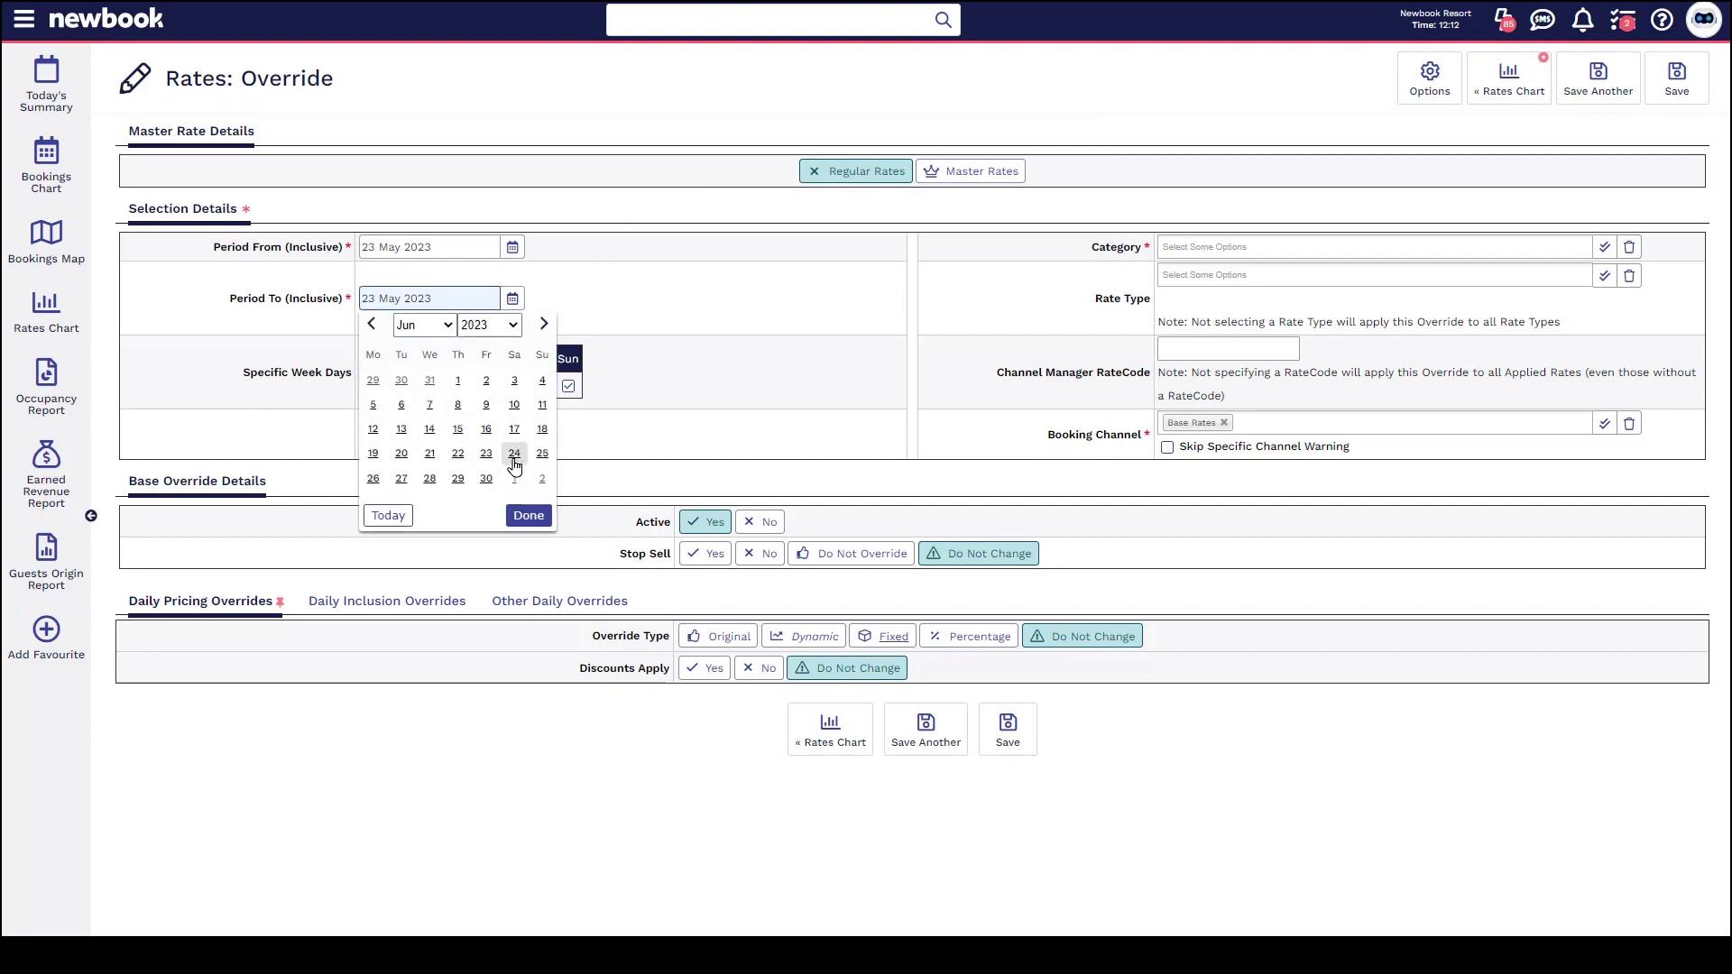
pyautogui.click(515, 455)
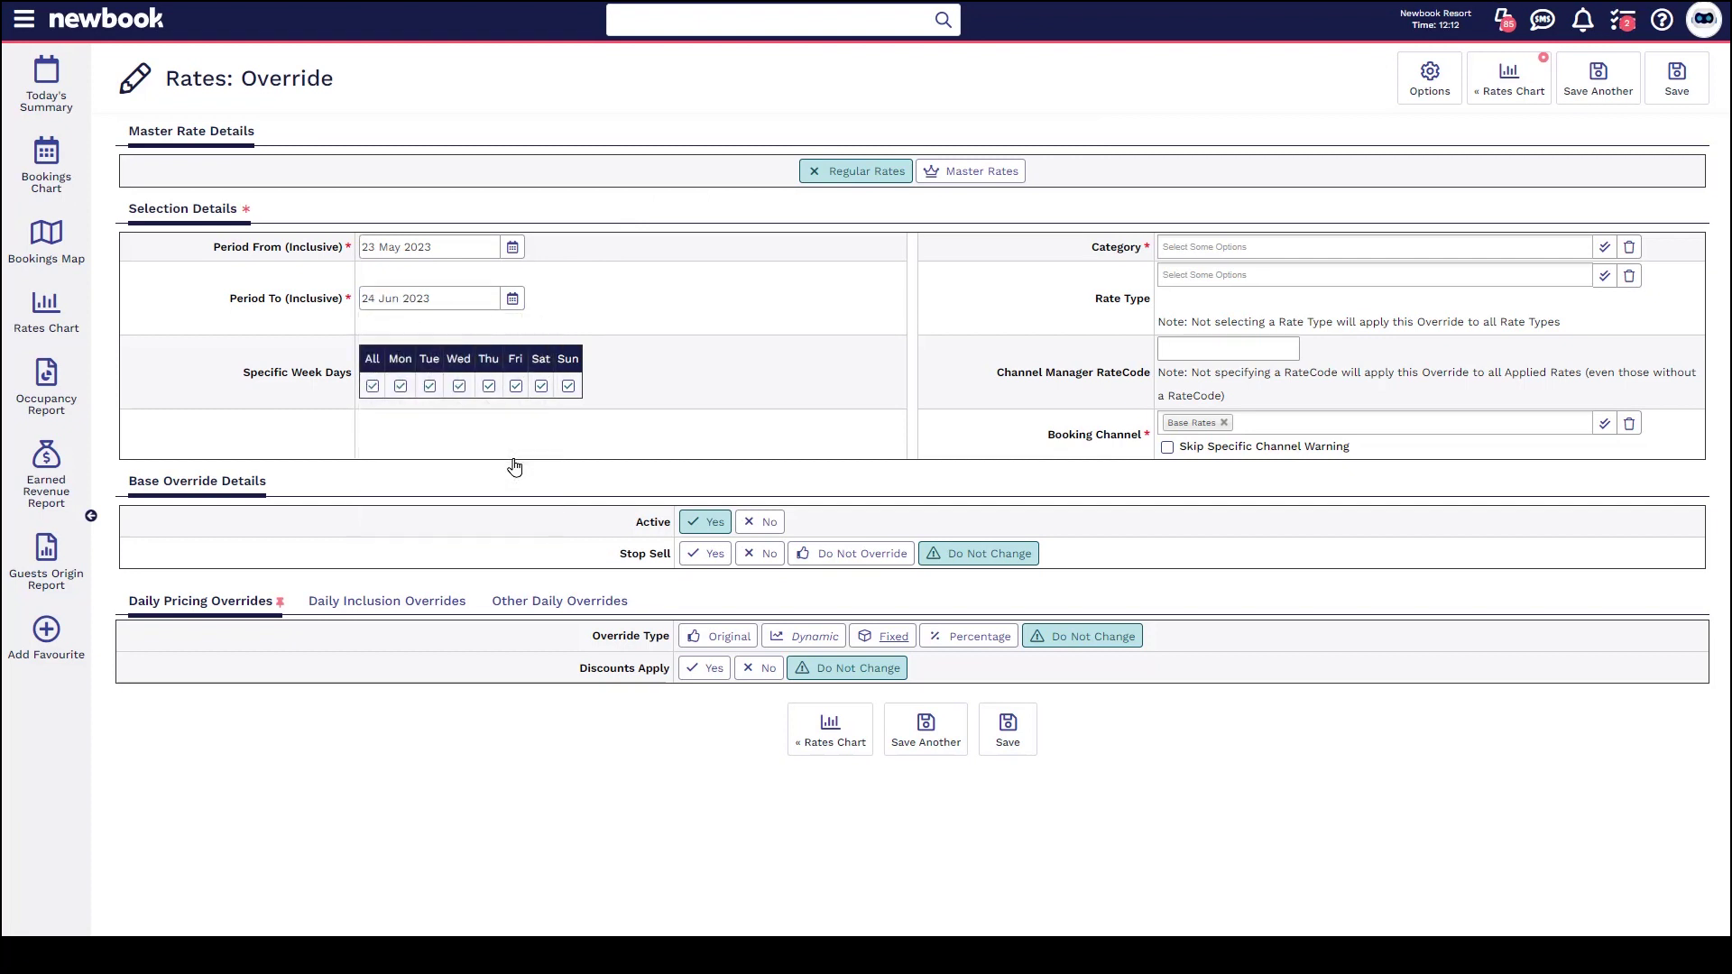
# Step: Apply it to all categories, rate types and channels, set Active to No, and save
pyautogui.moveTo(1089, 250); pyautogui.dragTo(1140, 257)
pyautogui.click(1604, 247)
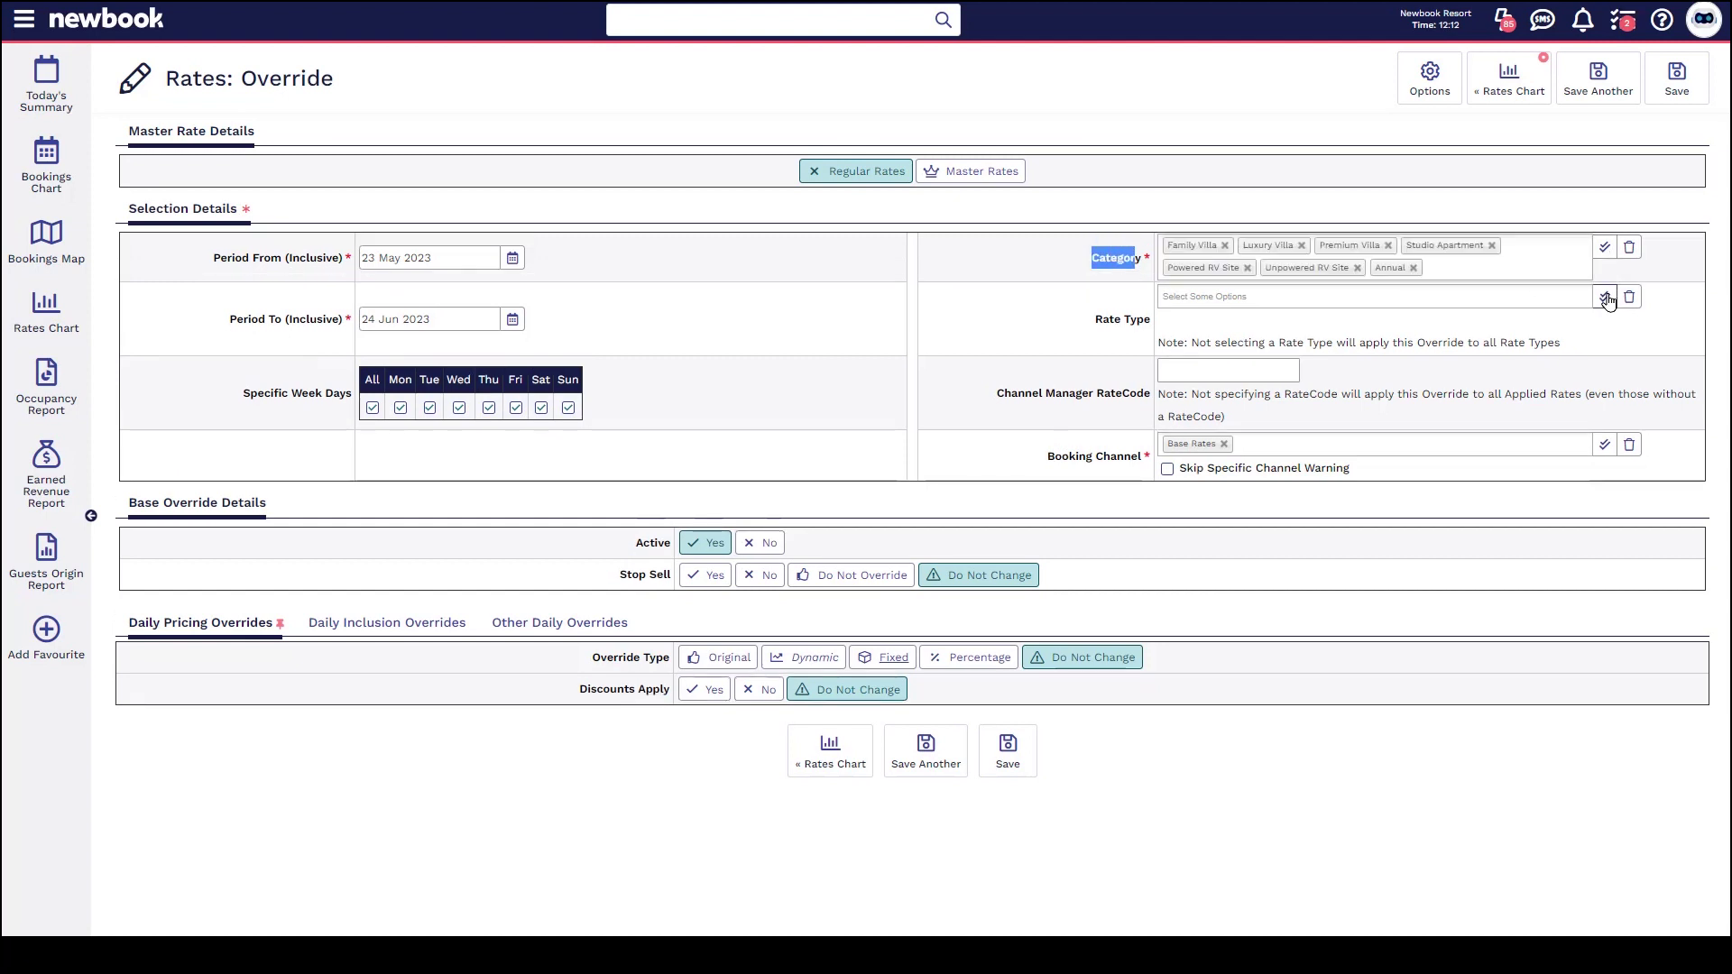
pyautogui.click(1606, 299)
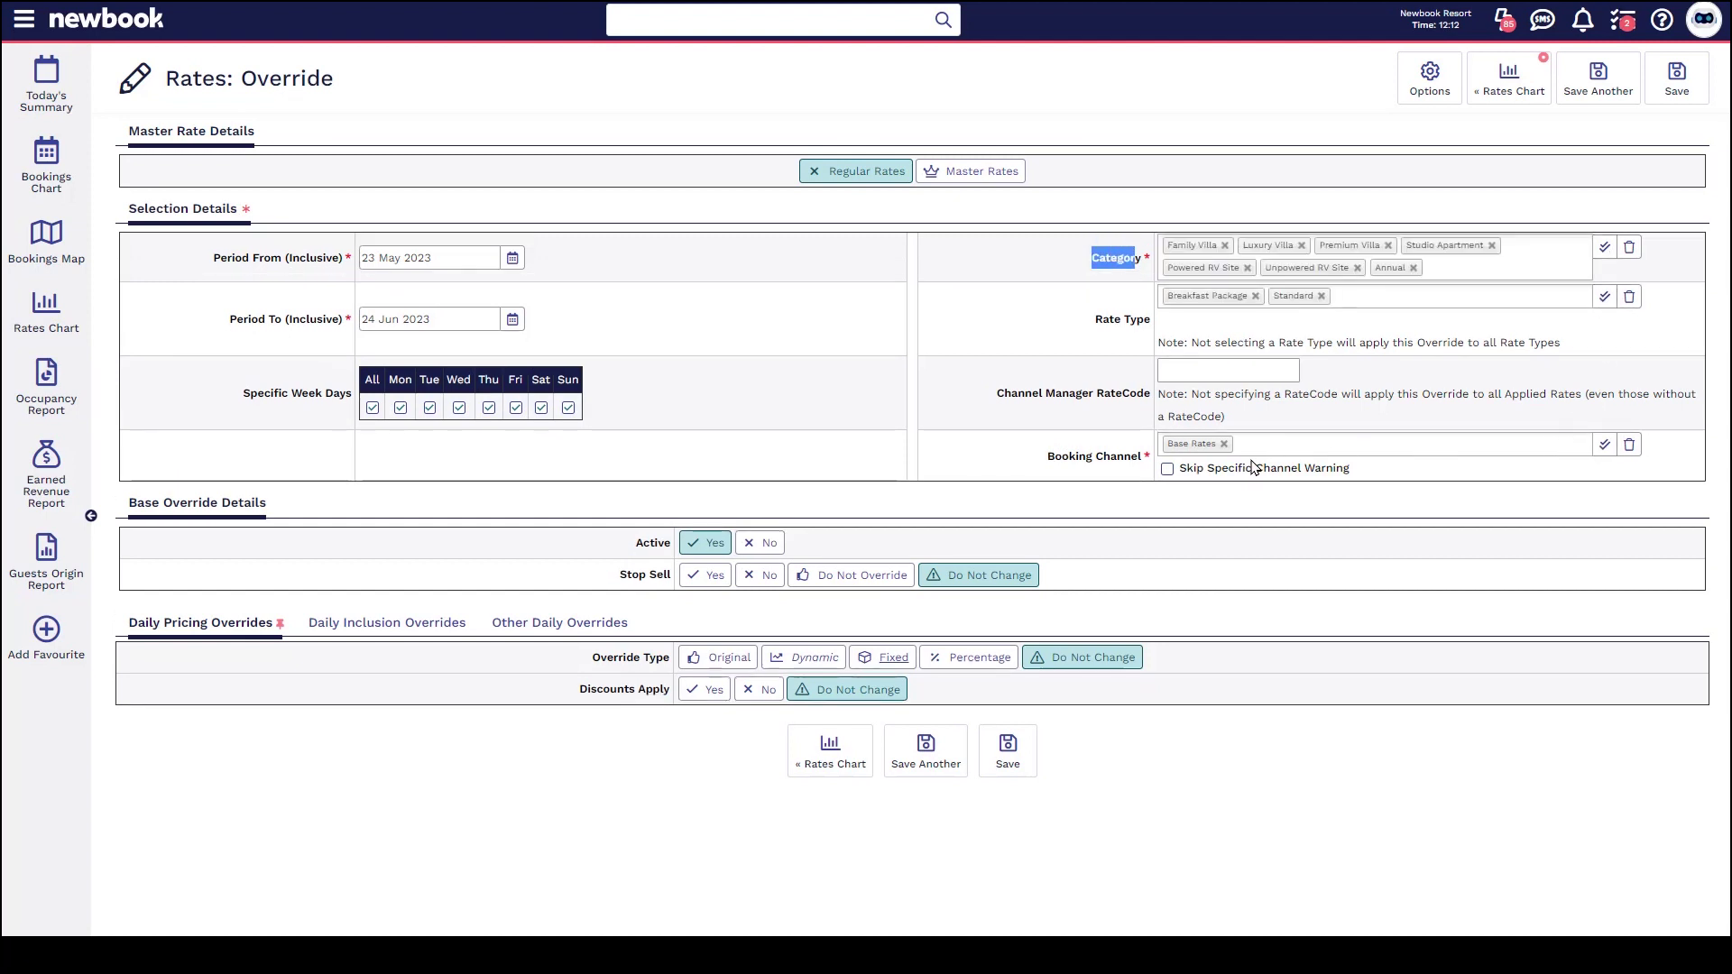
pyautogui.click(1603, 444)
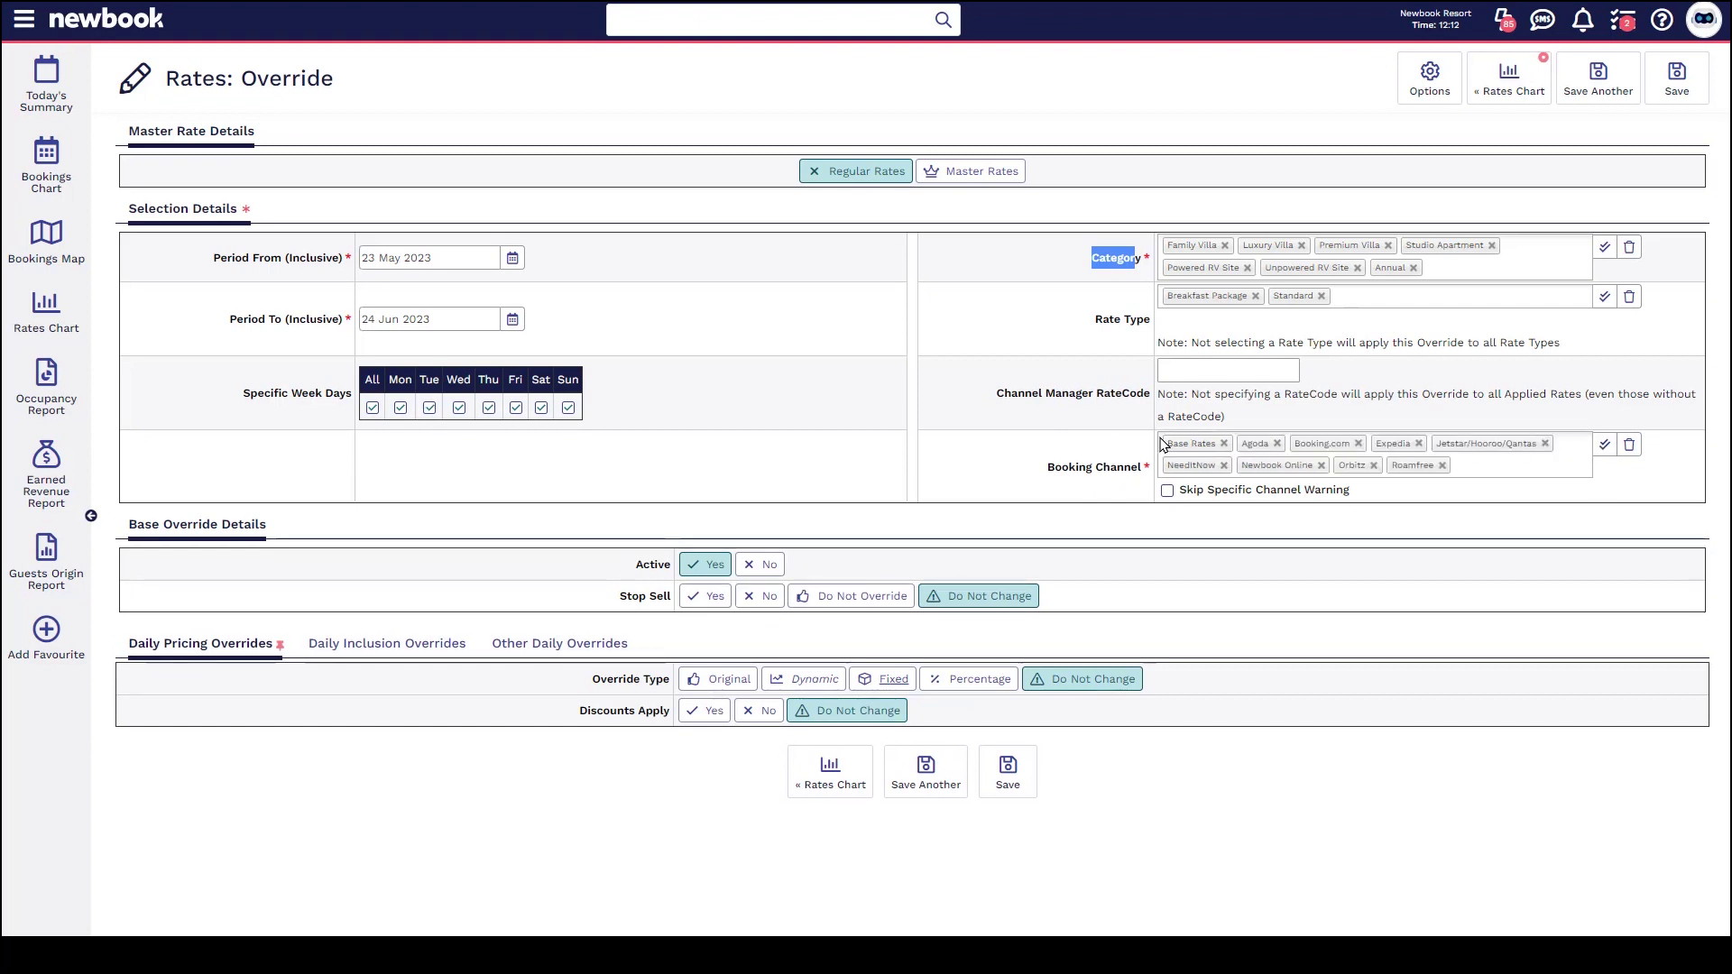
pyautogui.moveTo(634, 569); pyautogui.dragTo(672, 582)
pyautogui.click(763, 565)
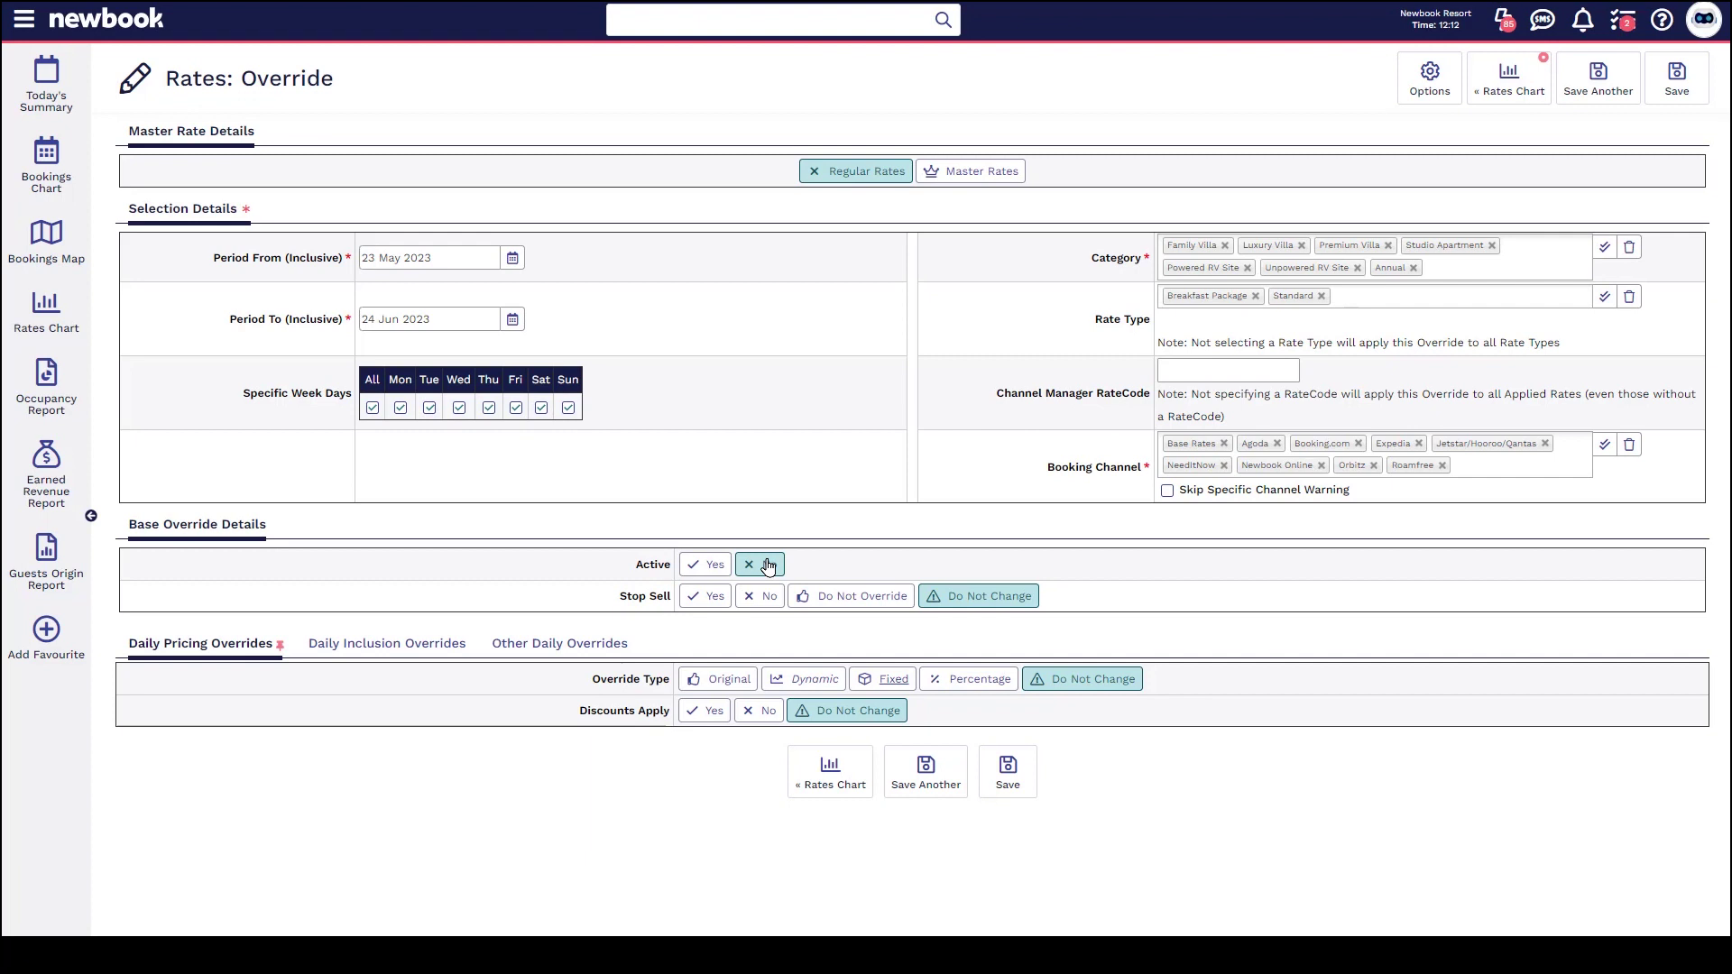
pyautogui.click(1008, 774)
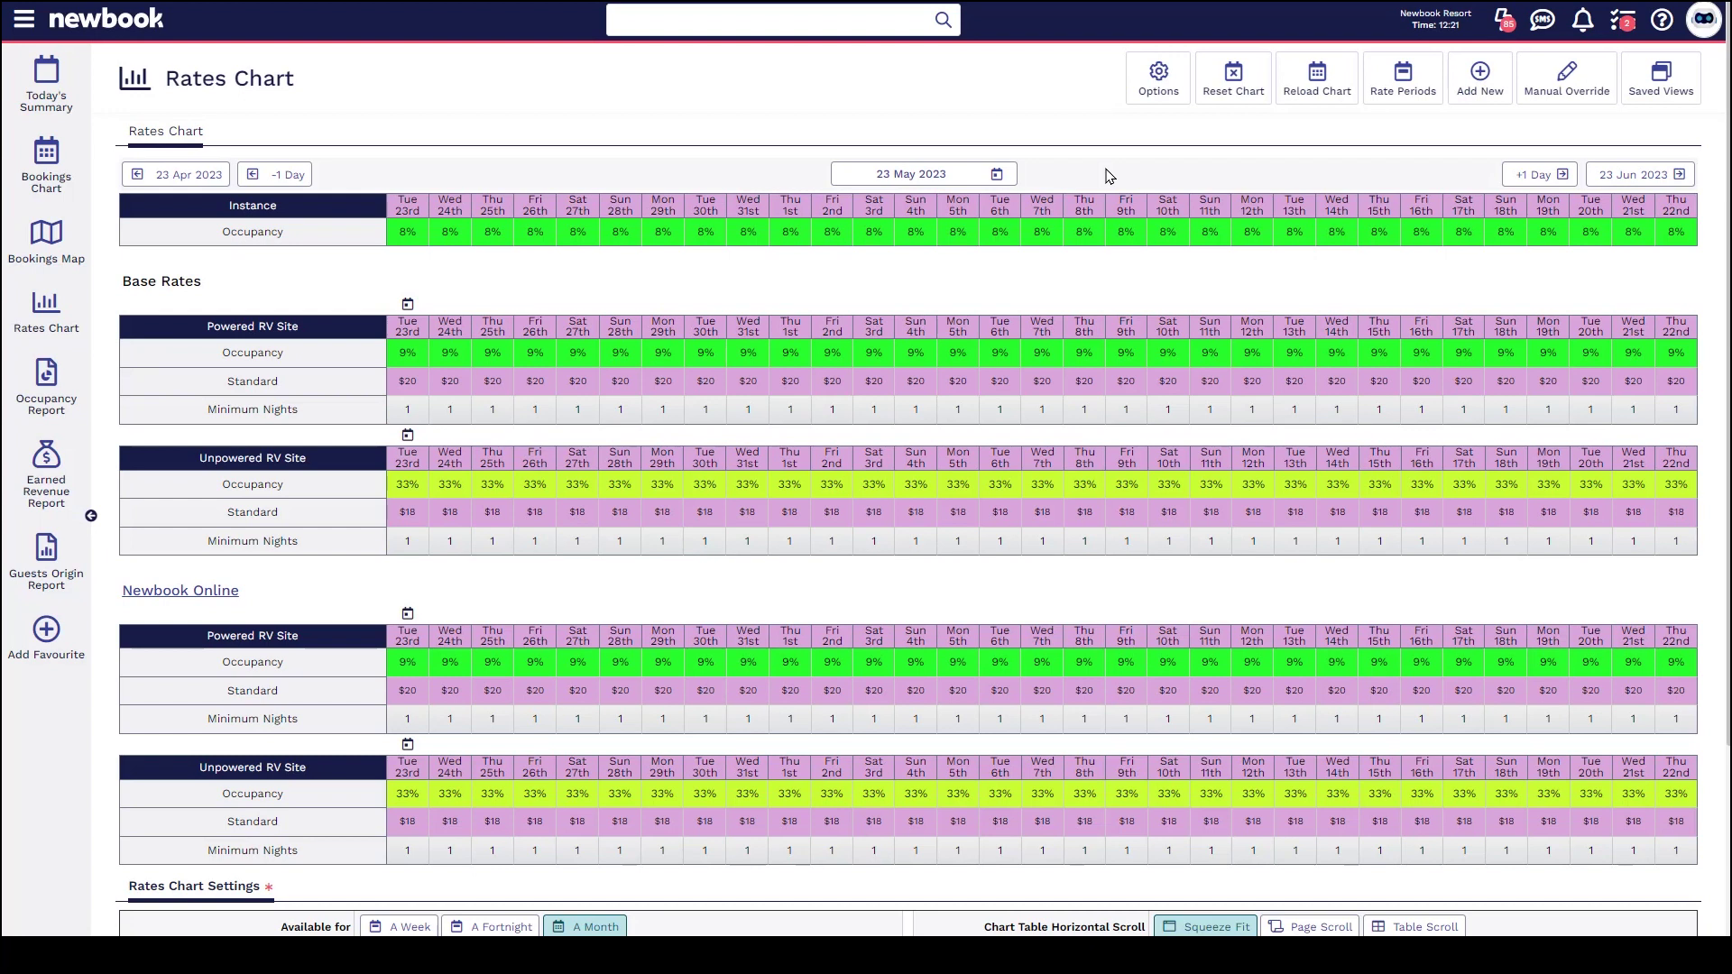
# Step: Favourite the ADD - Stop Sell Rates help article, view the favourites, then return to recommended articles
pyautogui.click(1662, 20)
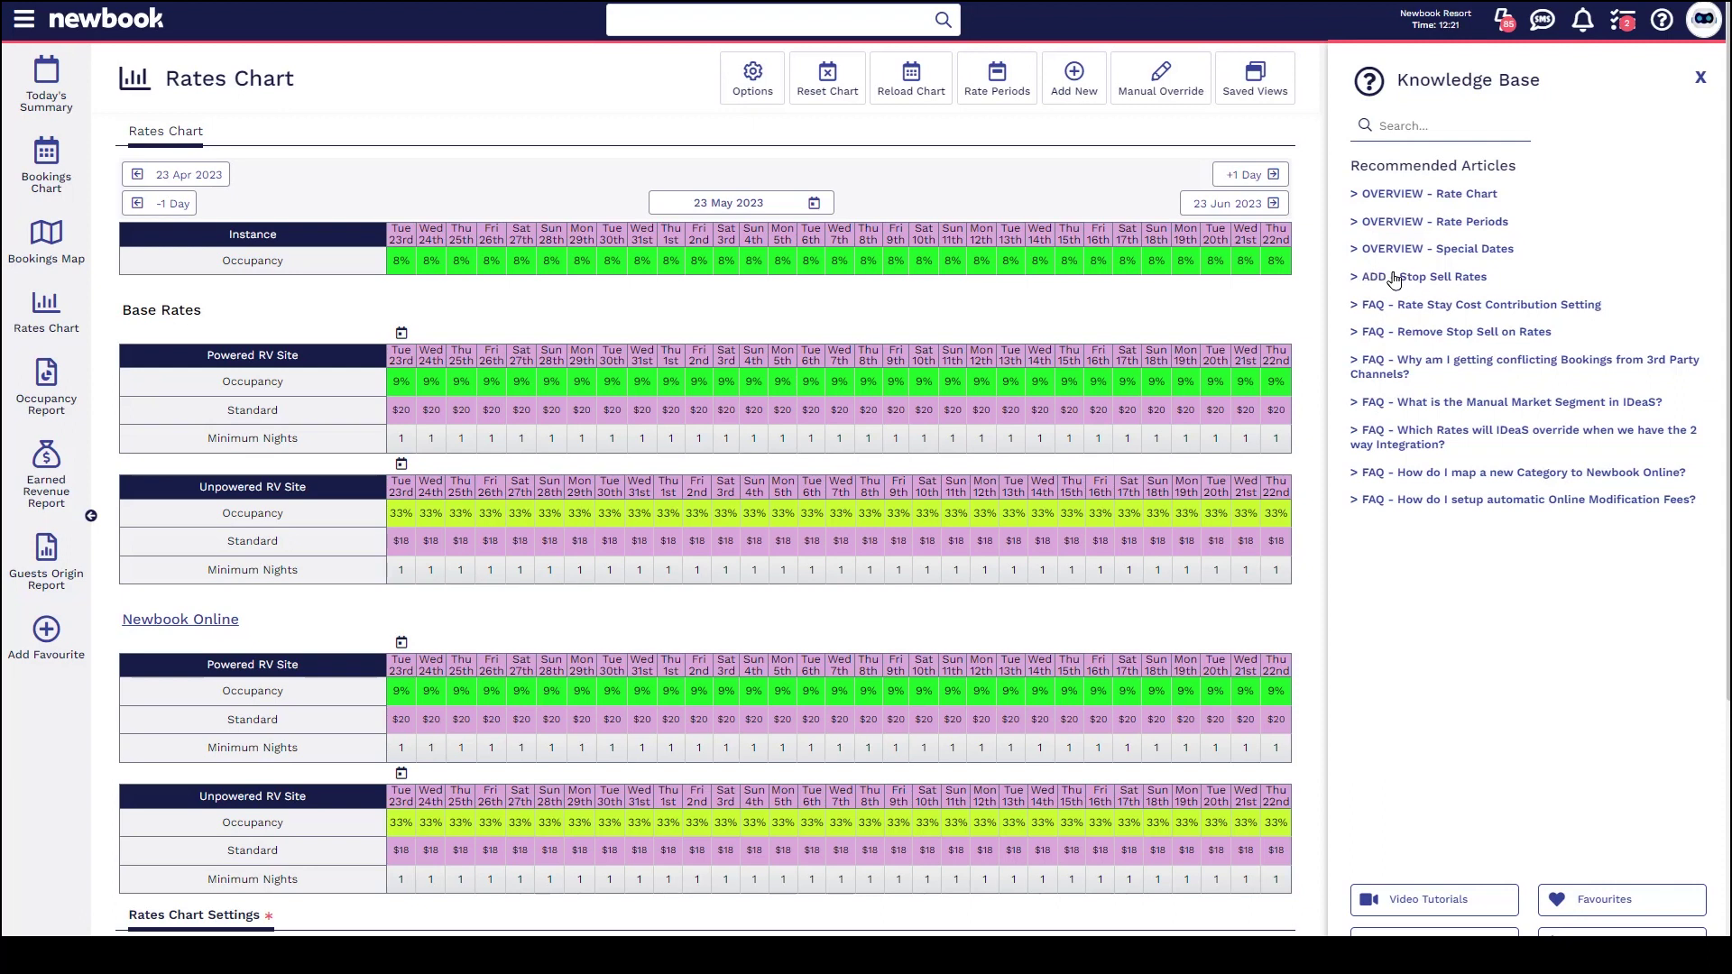
pyautogui.click(1394, 277)
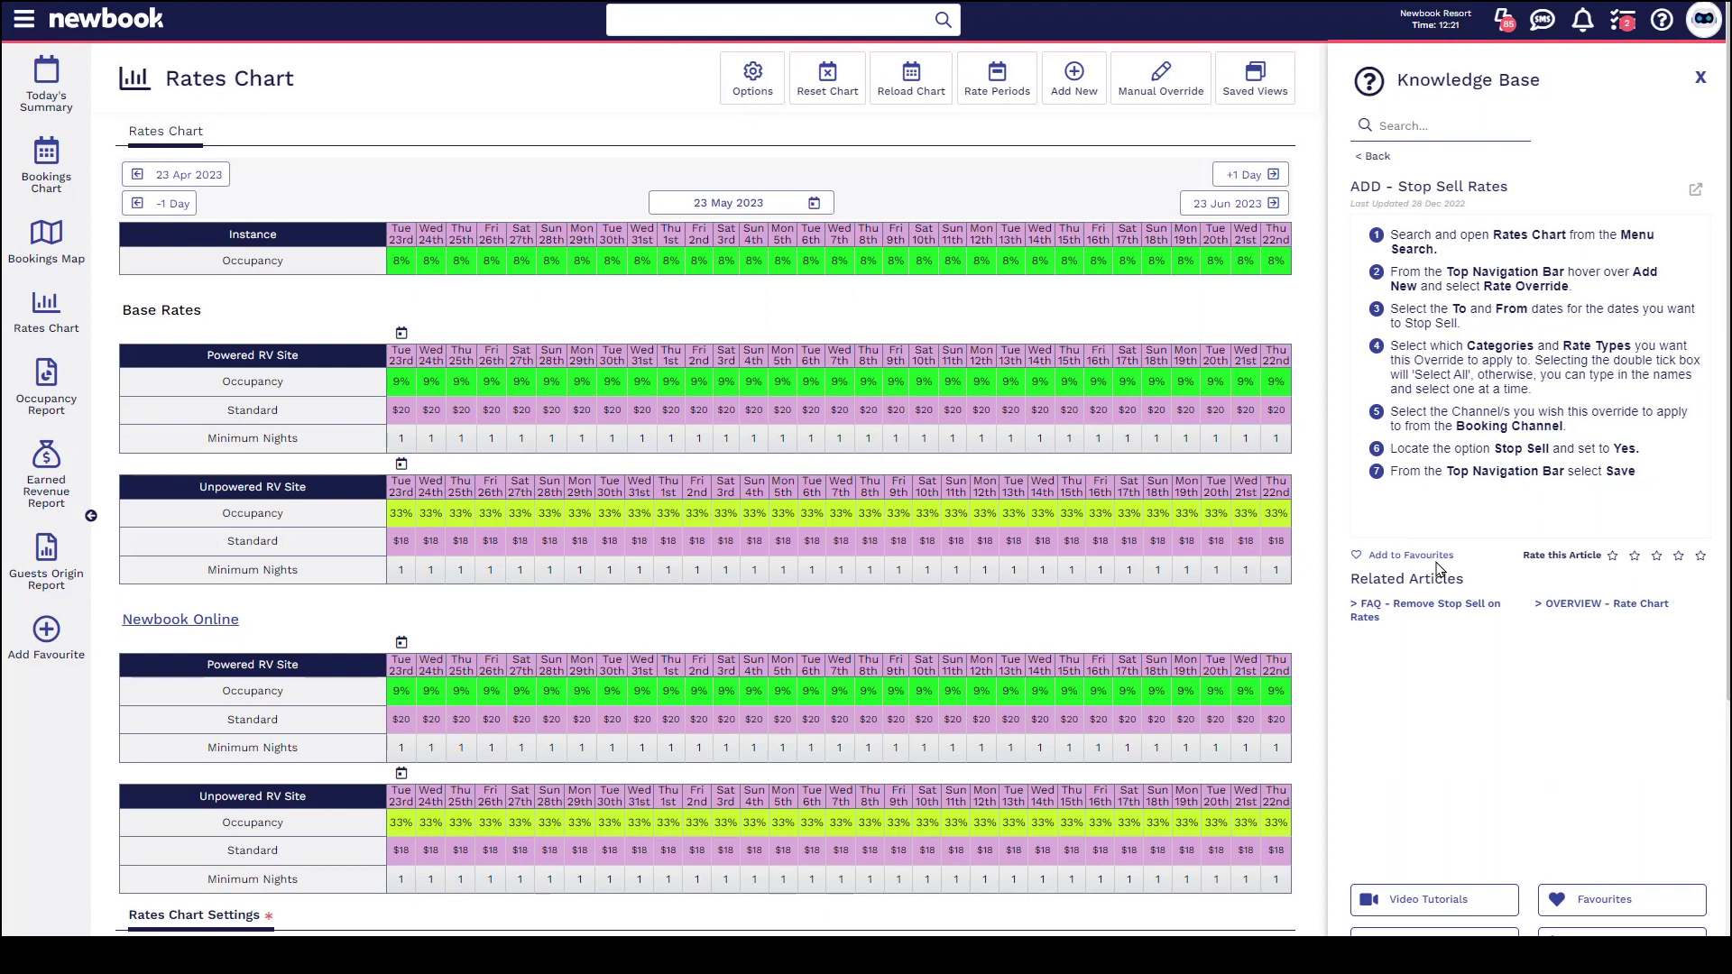
pyautogui.click(1393, 556)
pyautogui.click(1619, 914)
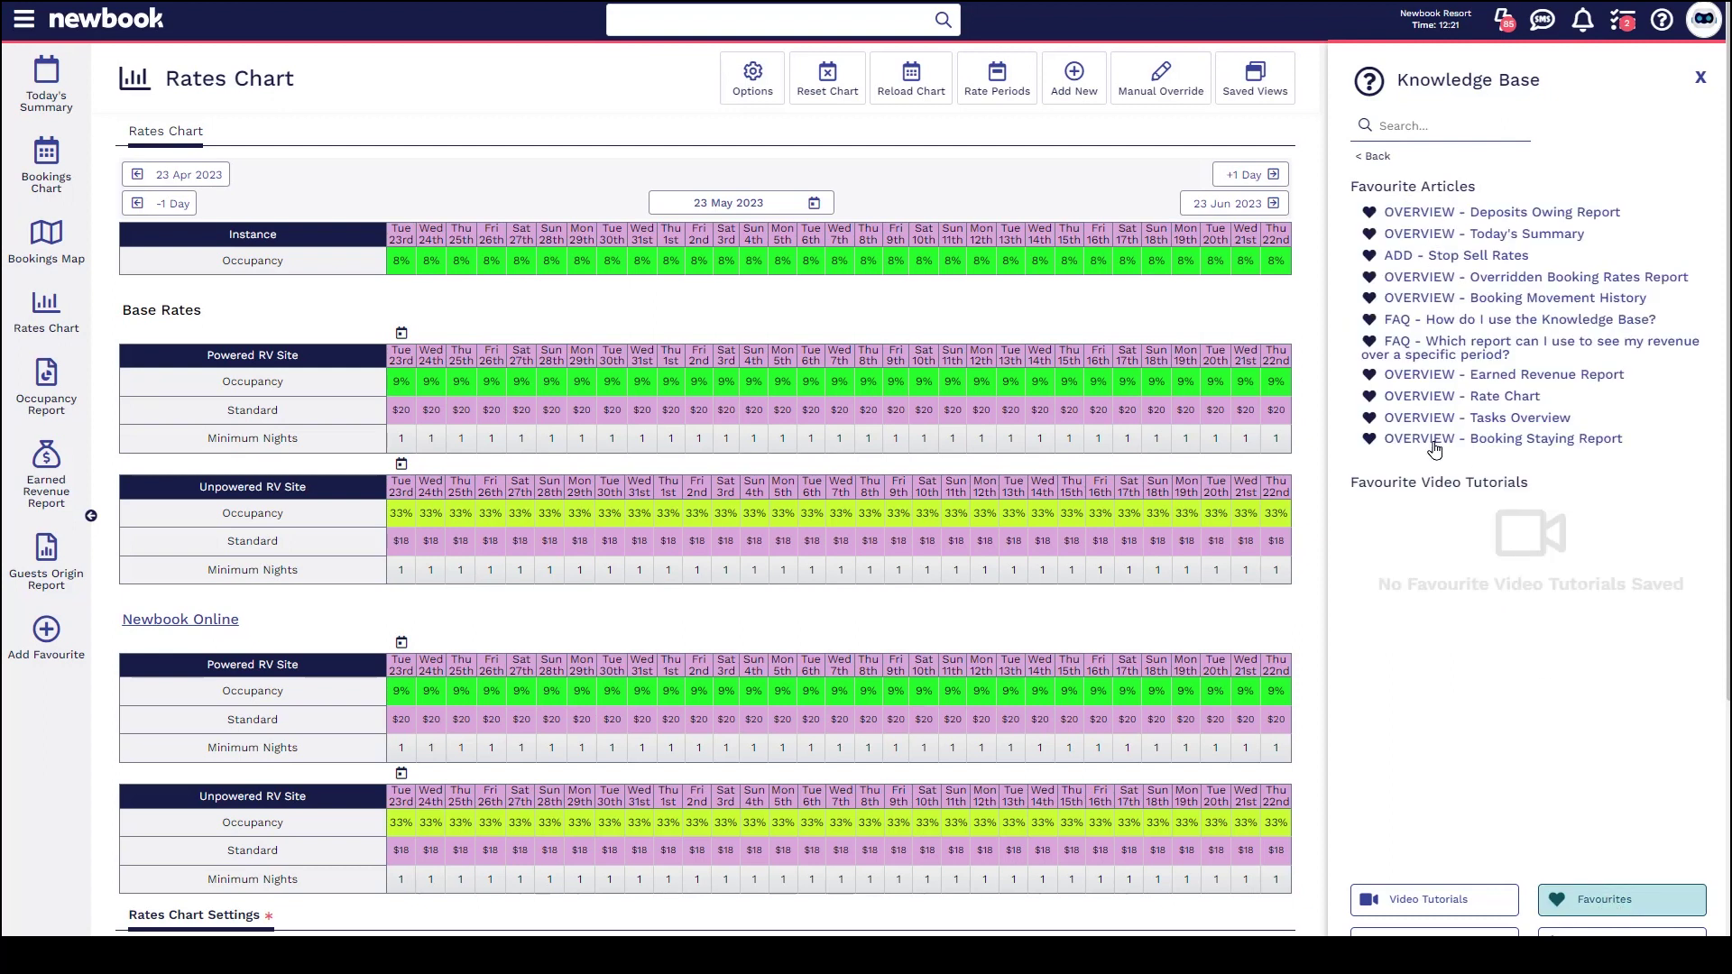
pyautogui.moveTo(1357, 483); pyautogui.dragTo(1547, 501)
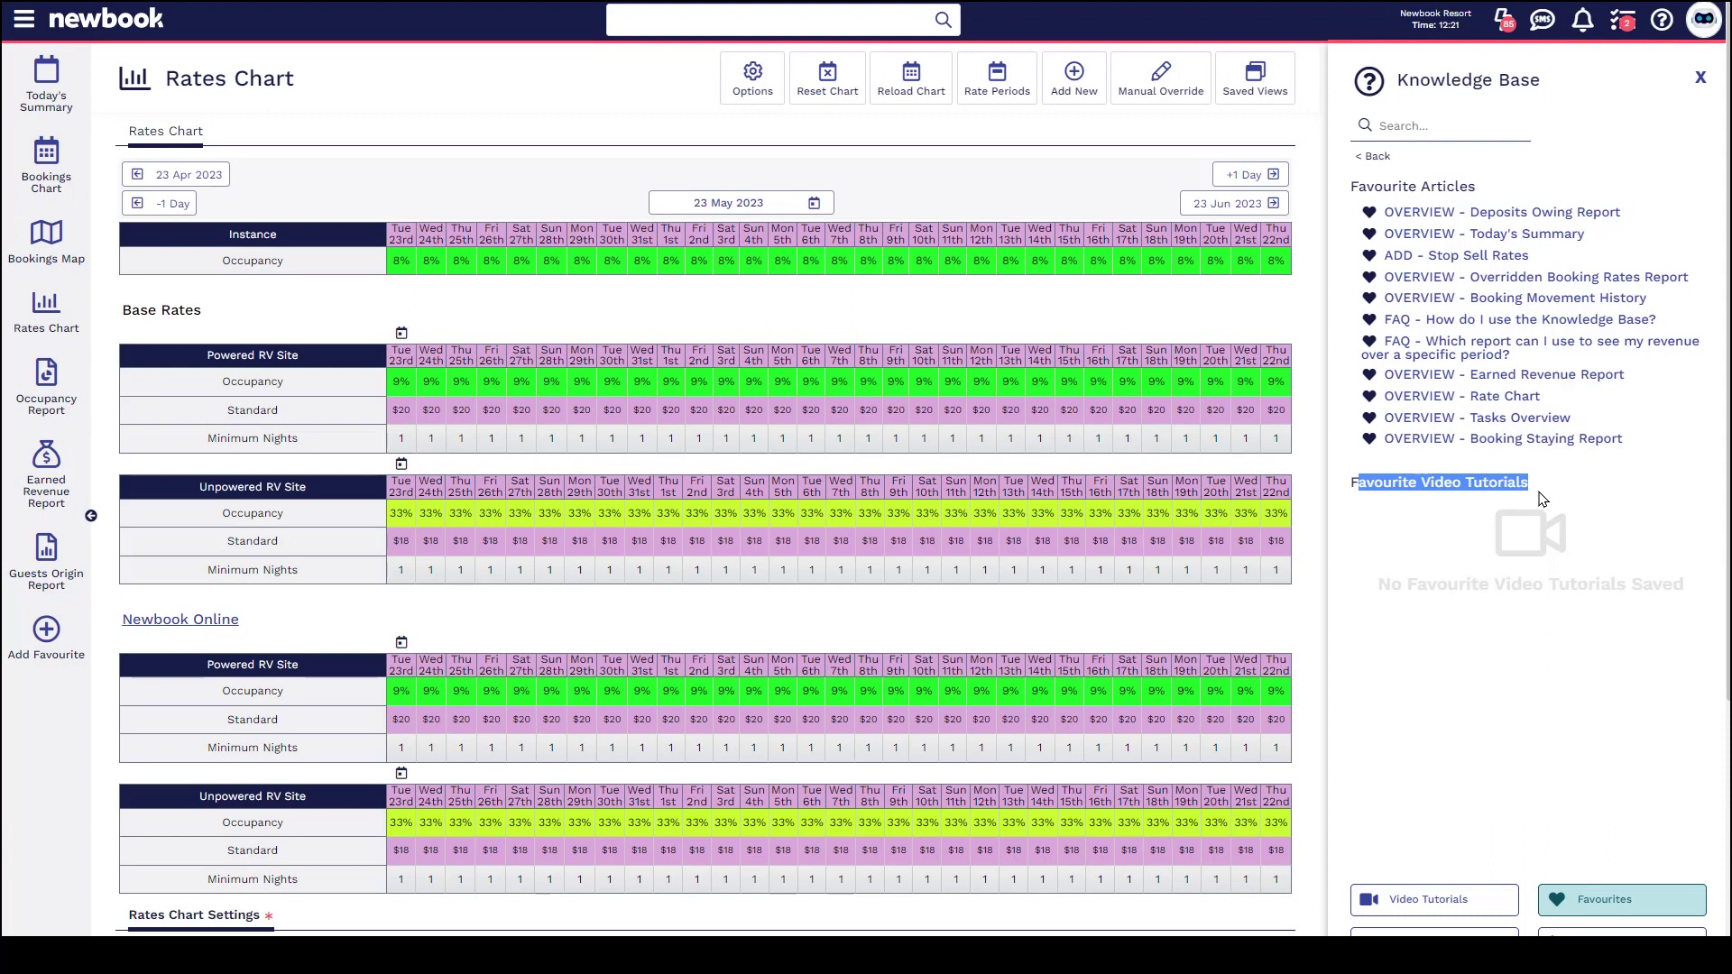
pyautogui.click(1372, 157)
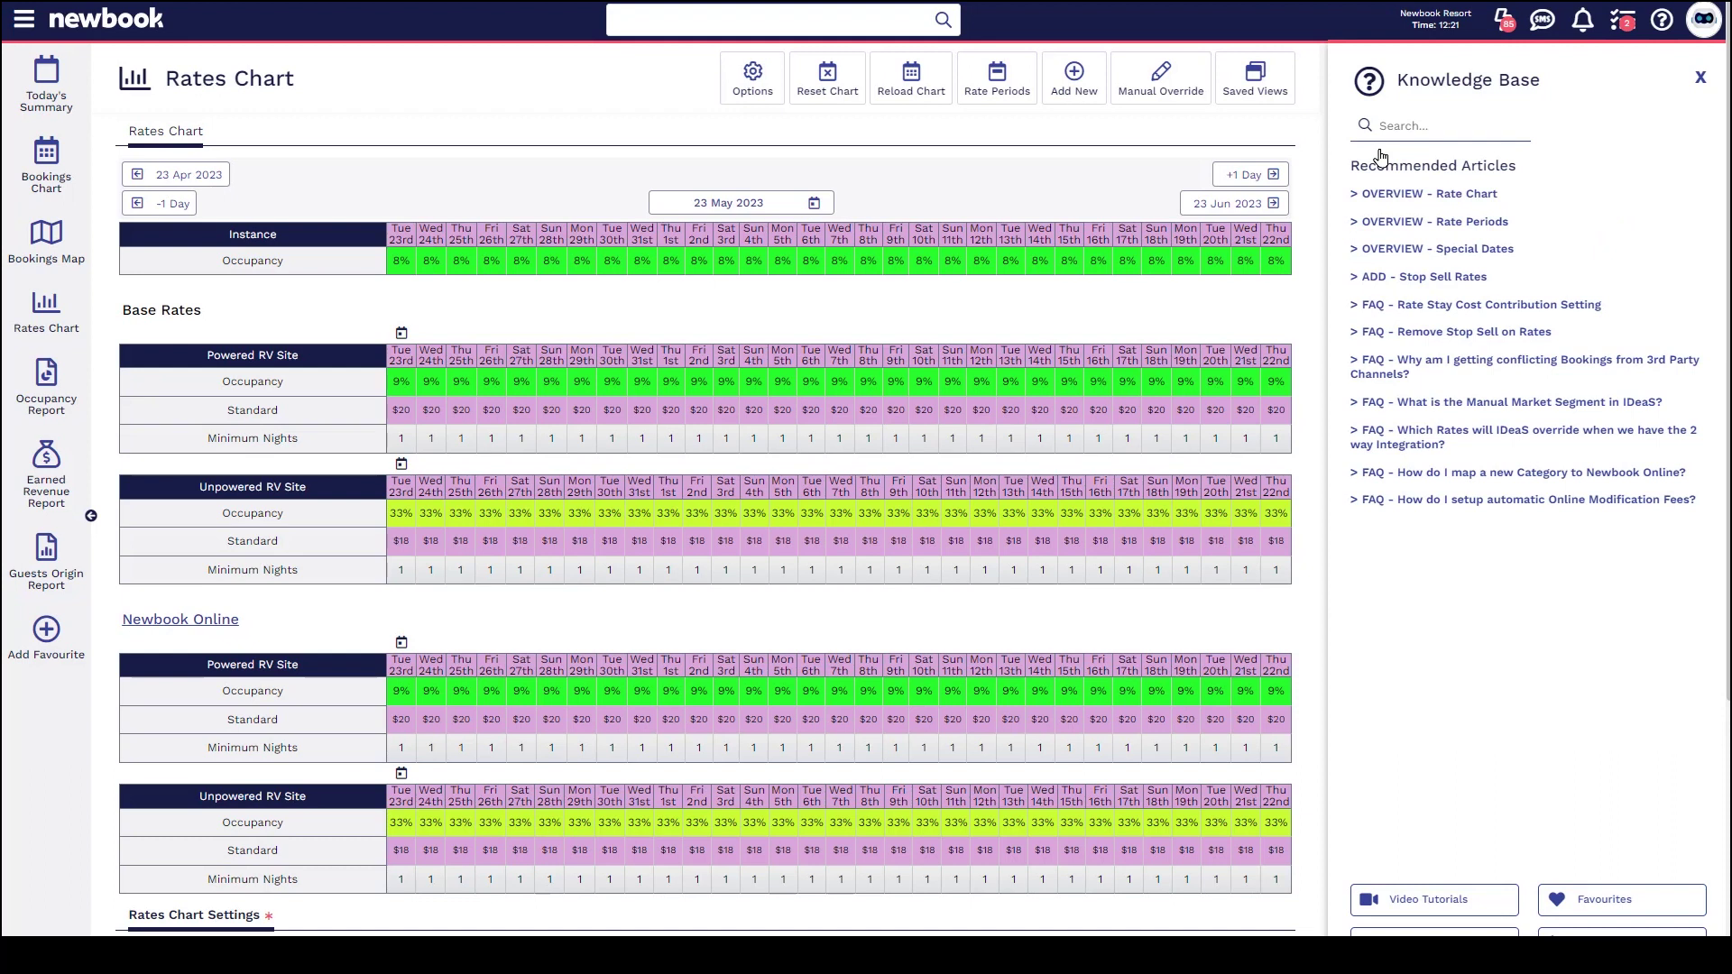